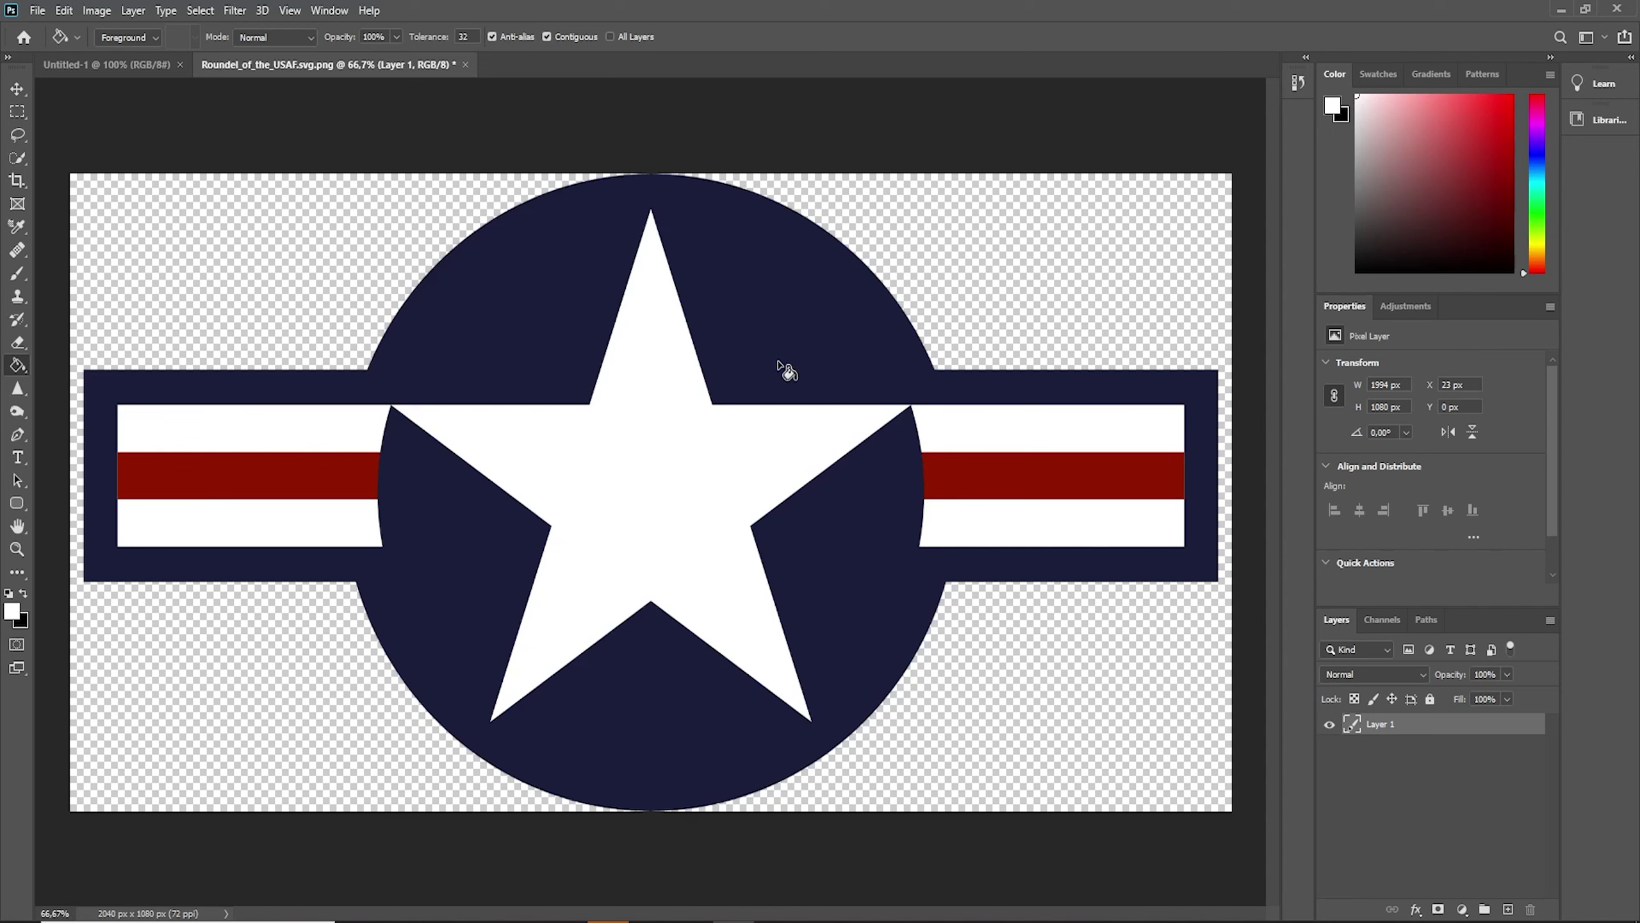
Invert the roundel's colors, and fill its beige areas and both light-blue stripes with white.
click(97, 10)
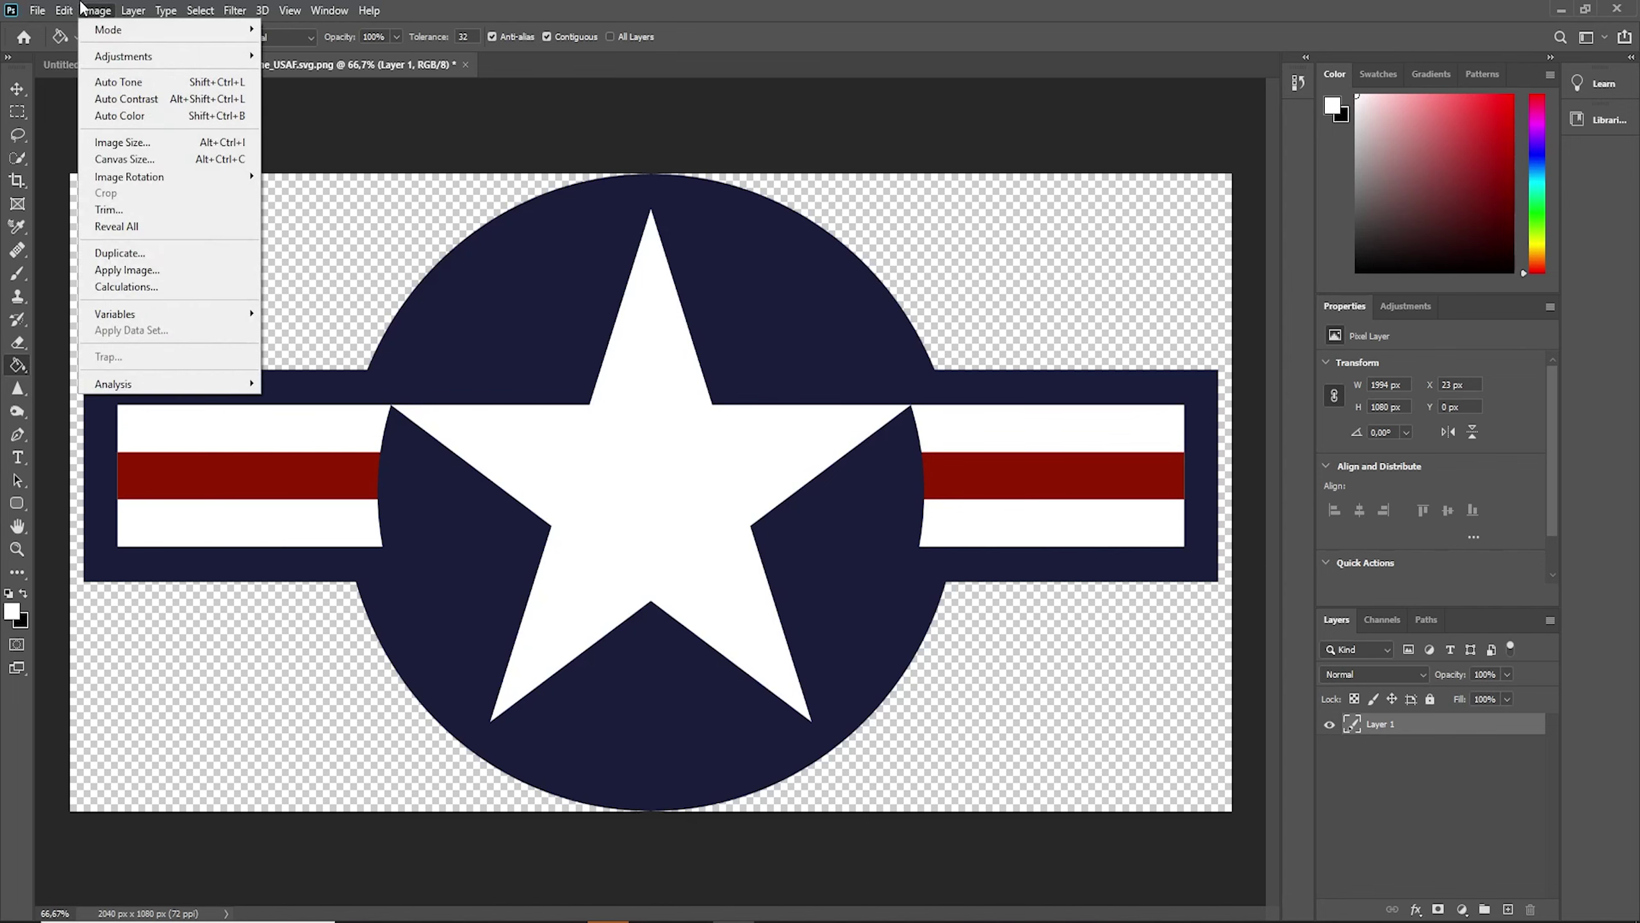
mouse_move(108, 59)
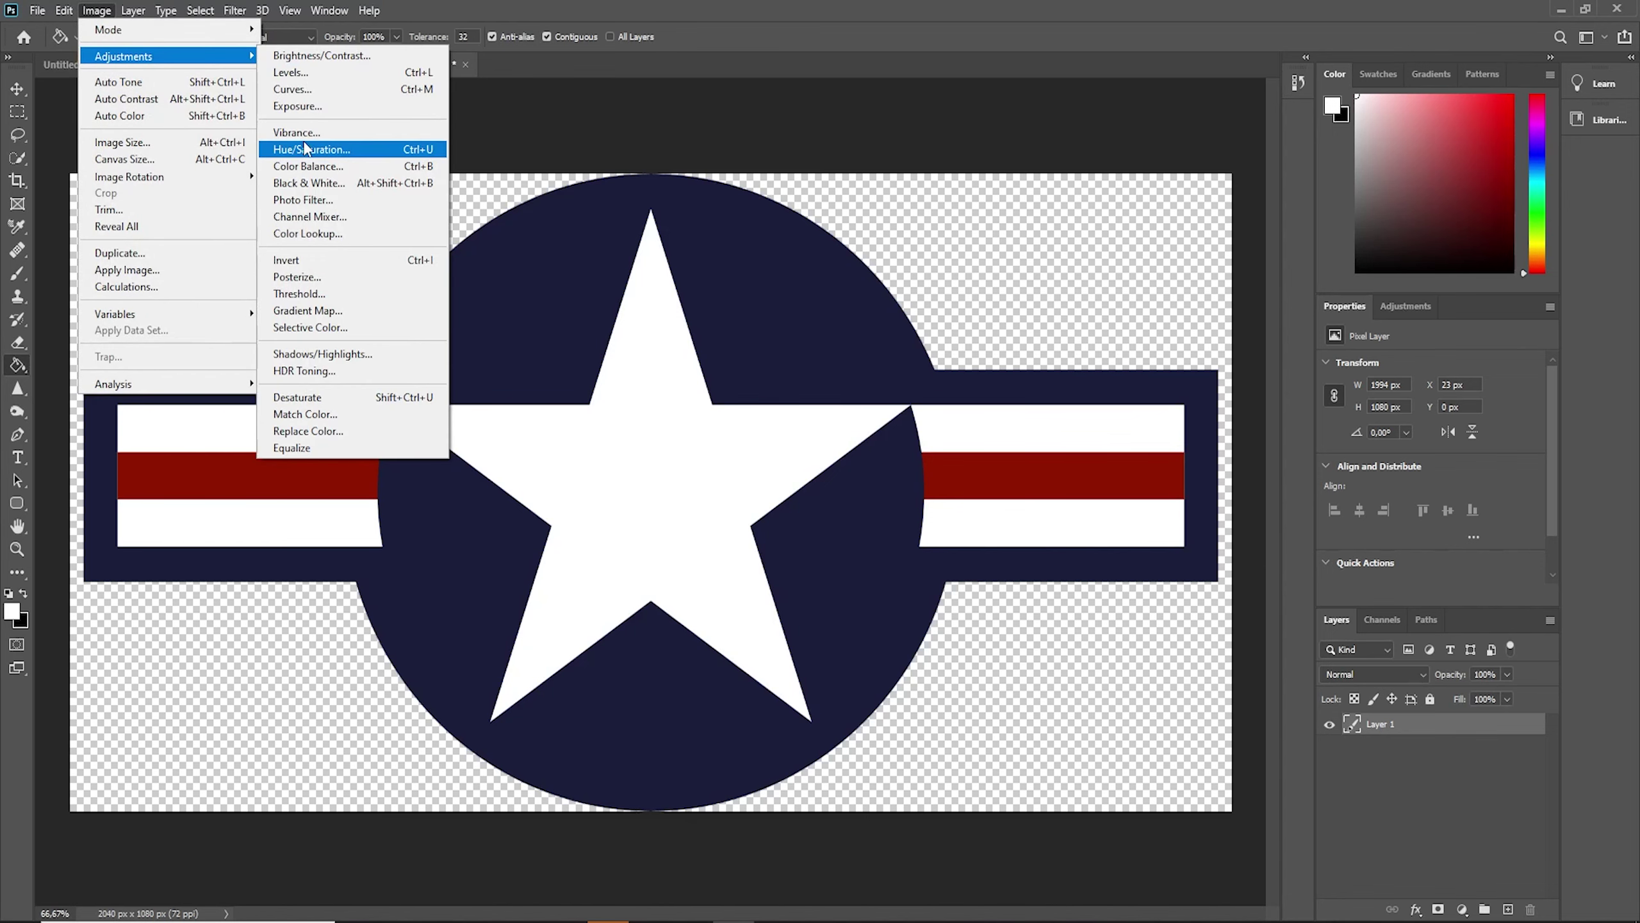
click(291, 260)
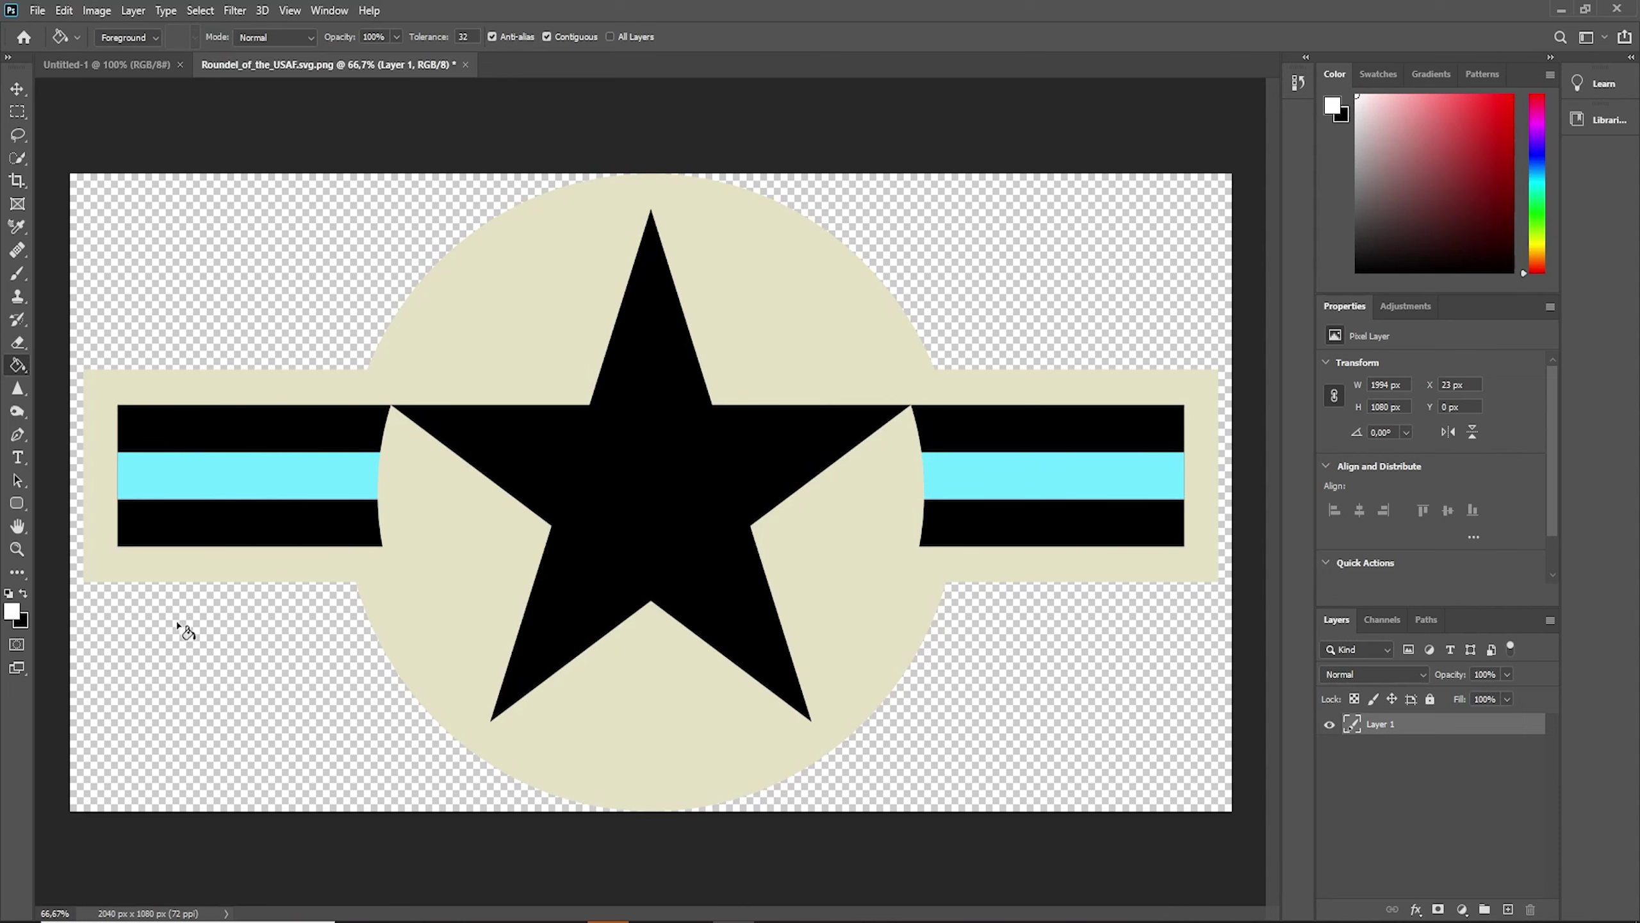
click(915, 549)
click(1001, 462)
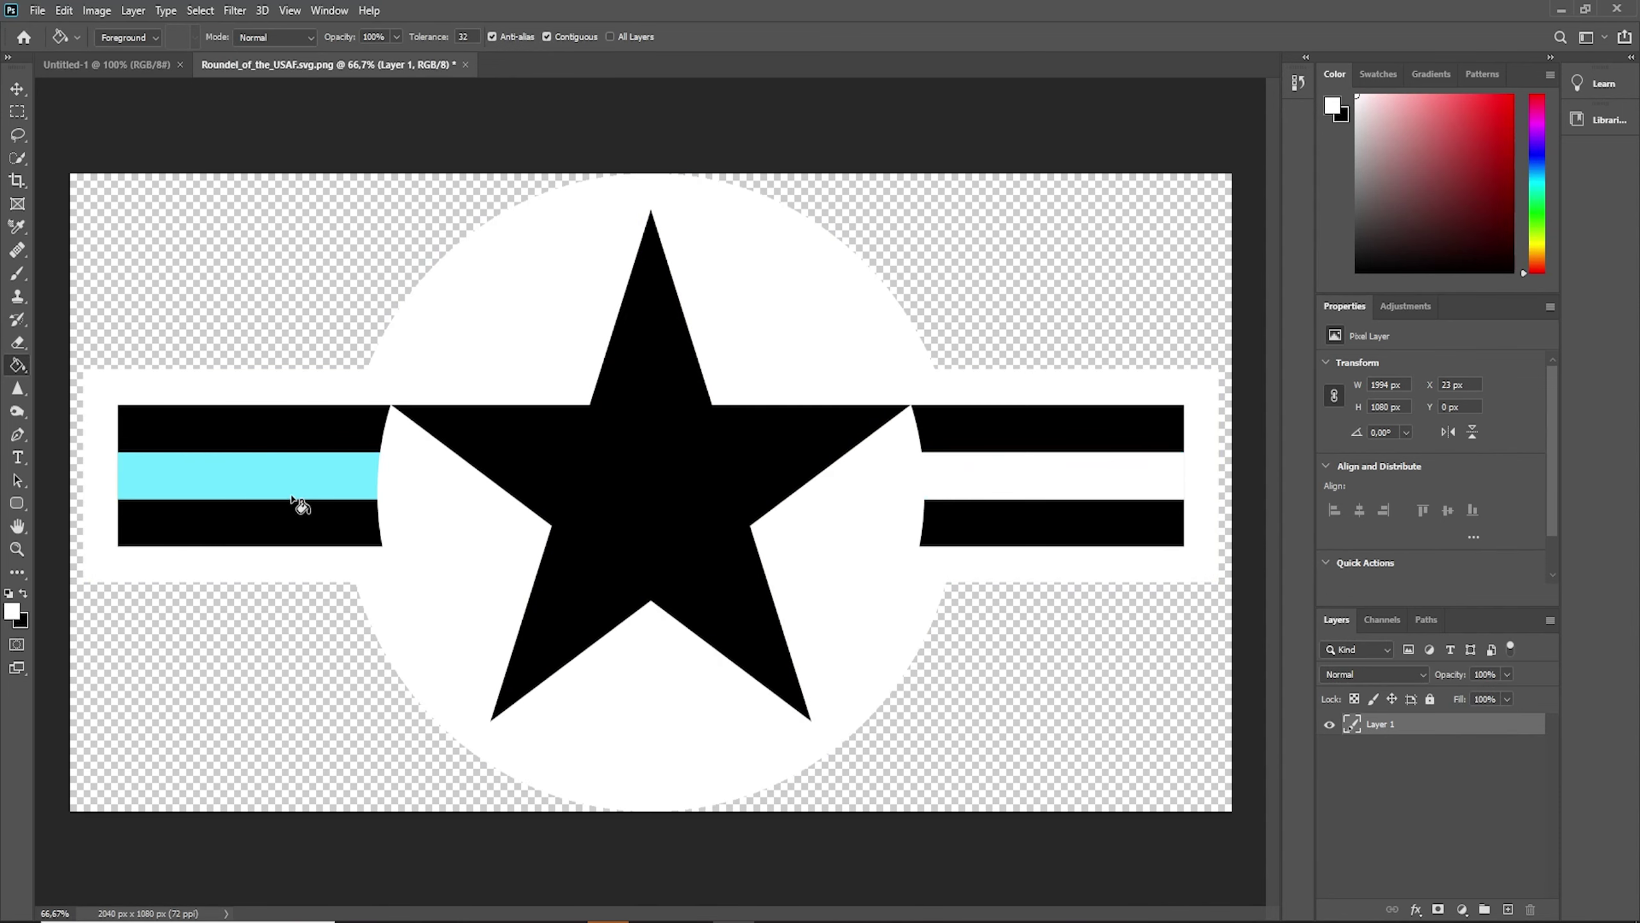
click(288, 474)
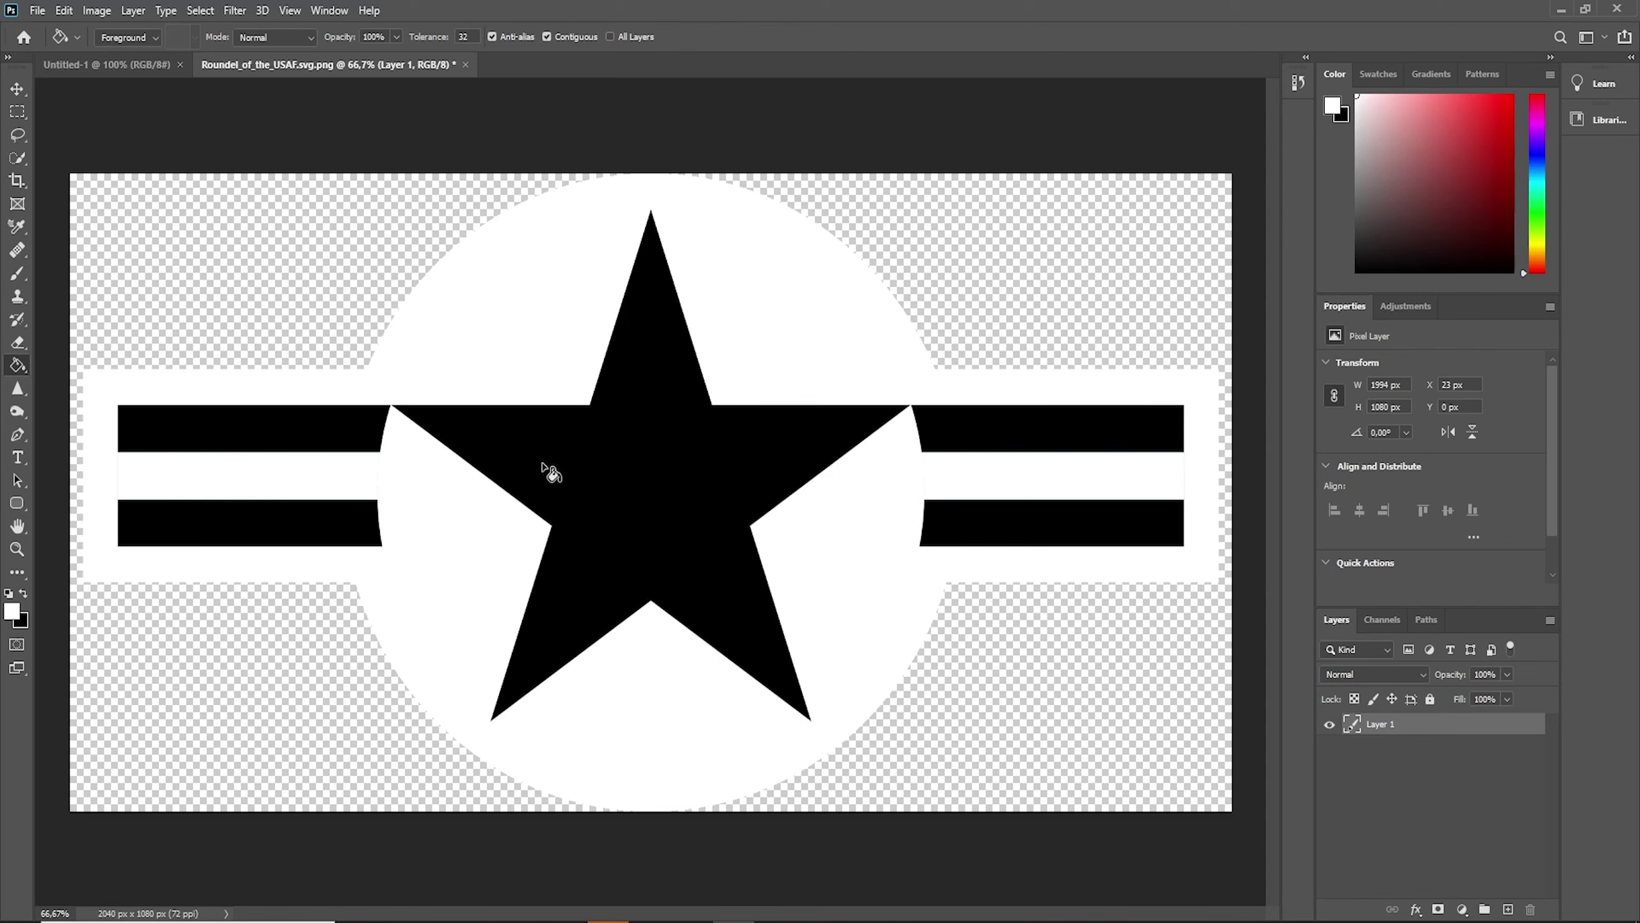
Fill the transparent background areas around the roundel with black.
click(23, 595)
click(233, 659)
click(1098, 258)
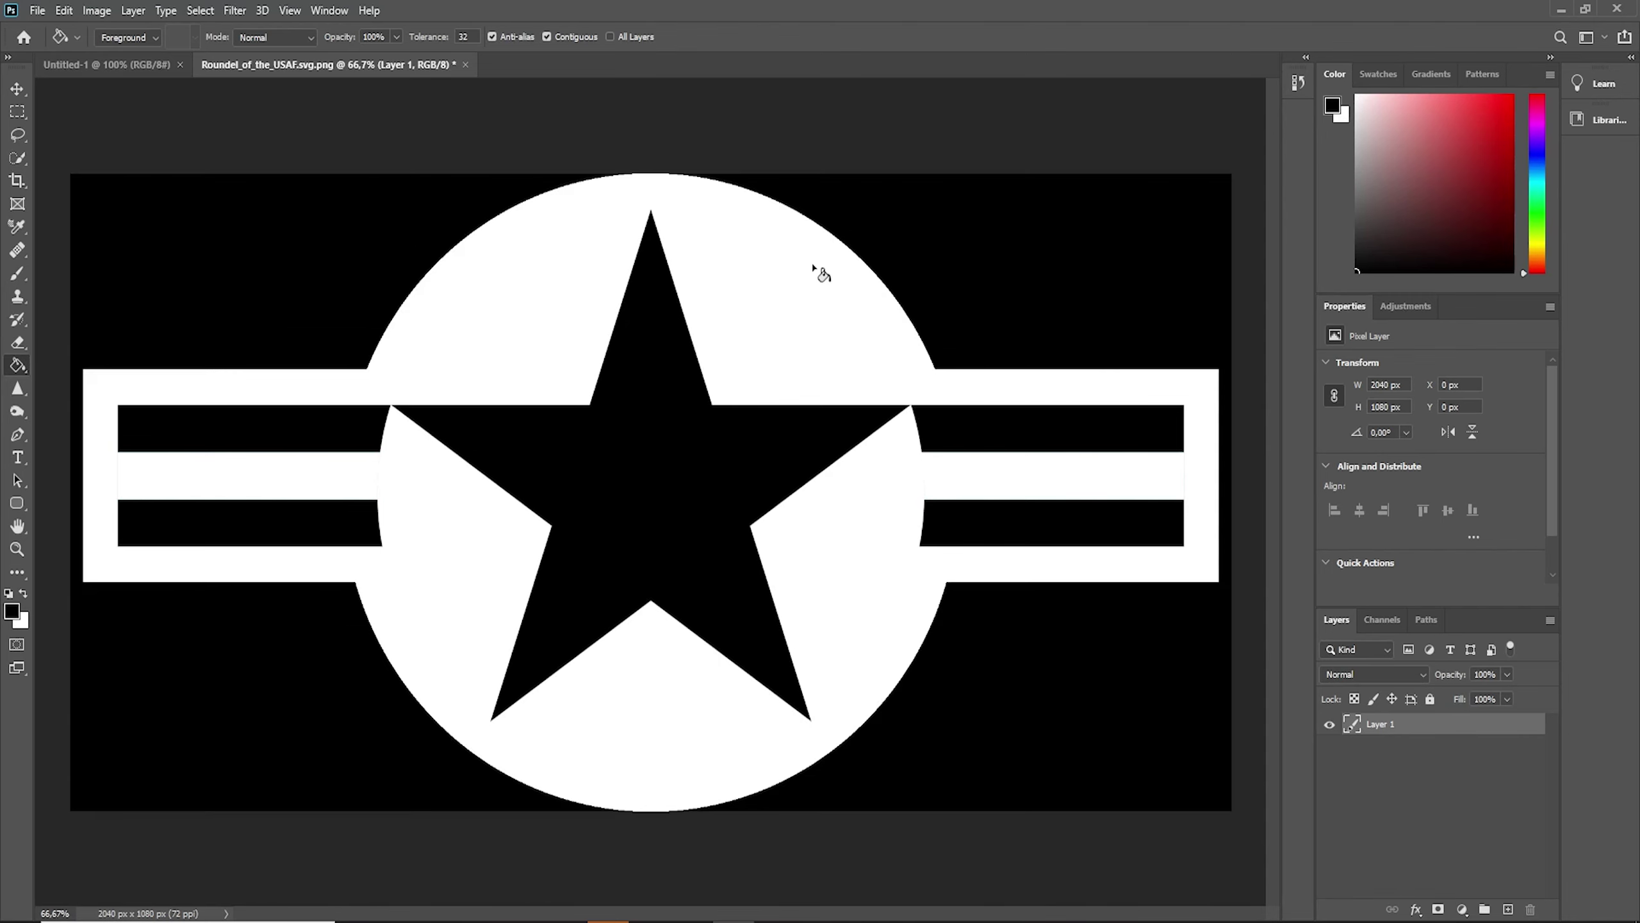
Save a PNG copy over Roundel_of_the_USAF_edited in the decals folder, using the large file size option.
click(36, 11)
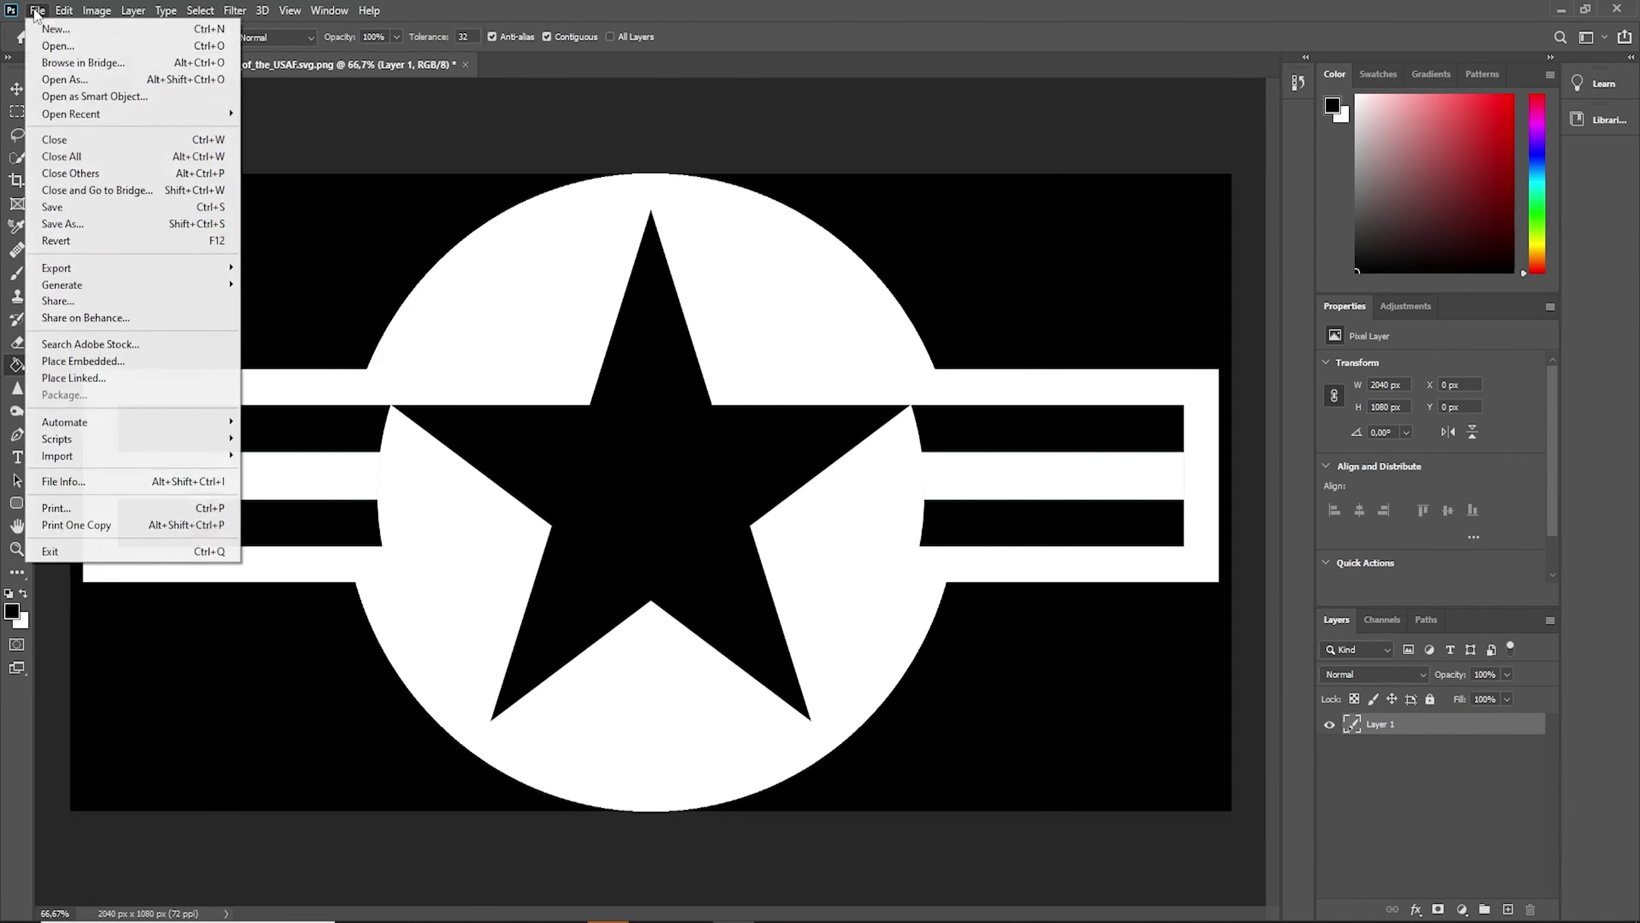
click(111, 224)
click(864, 627)
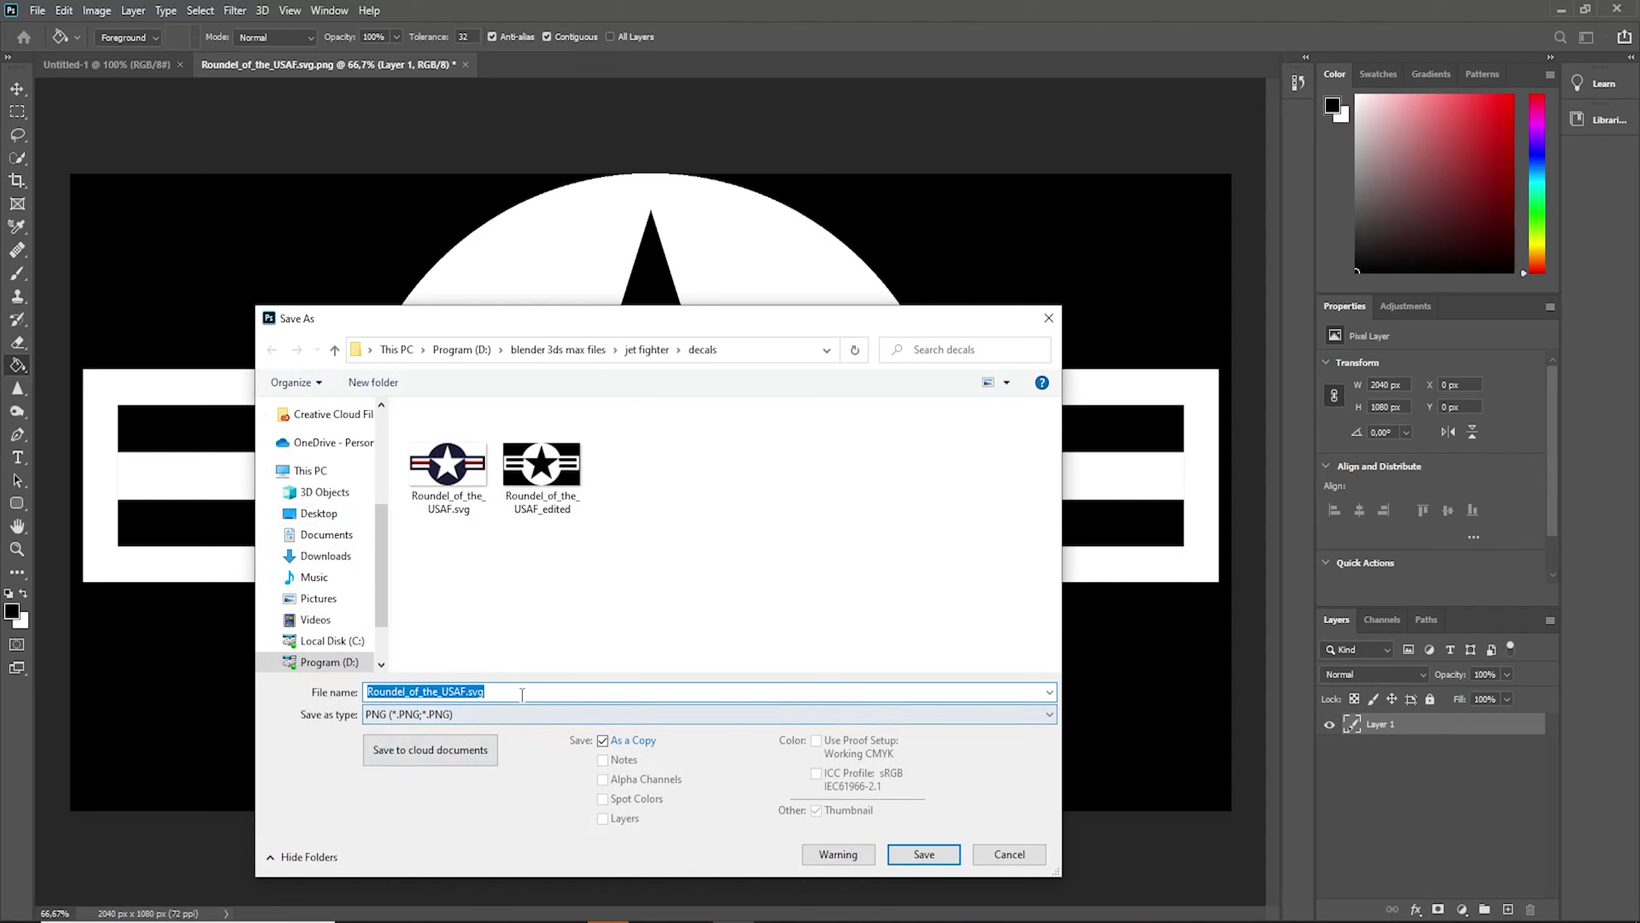
double_click(542, 478)
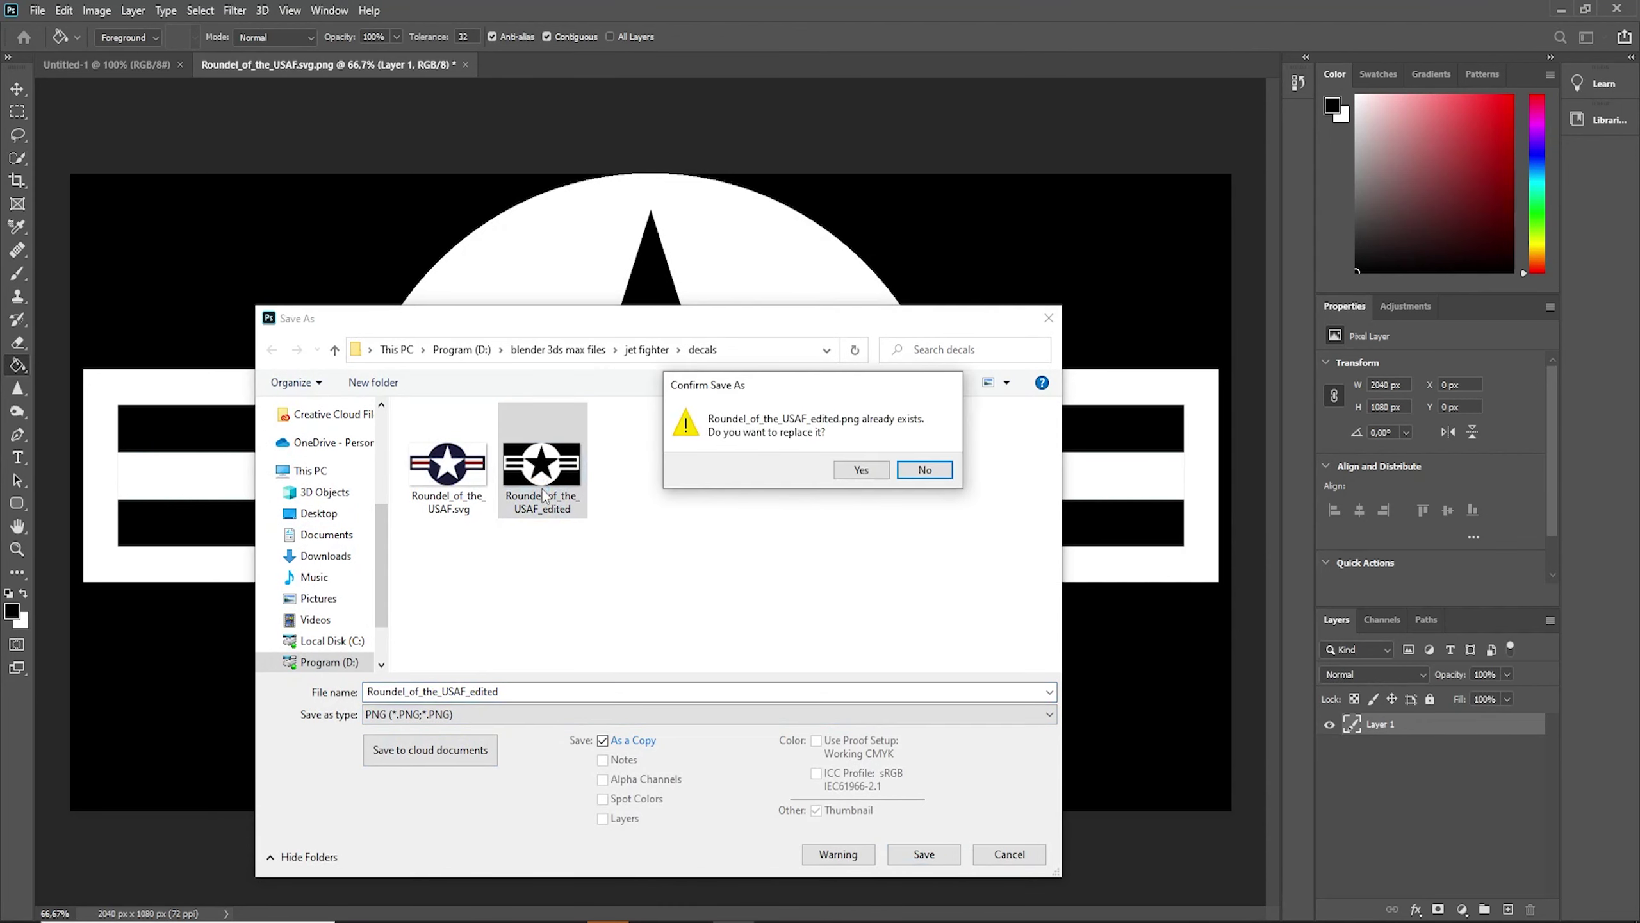
click(859, 470)
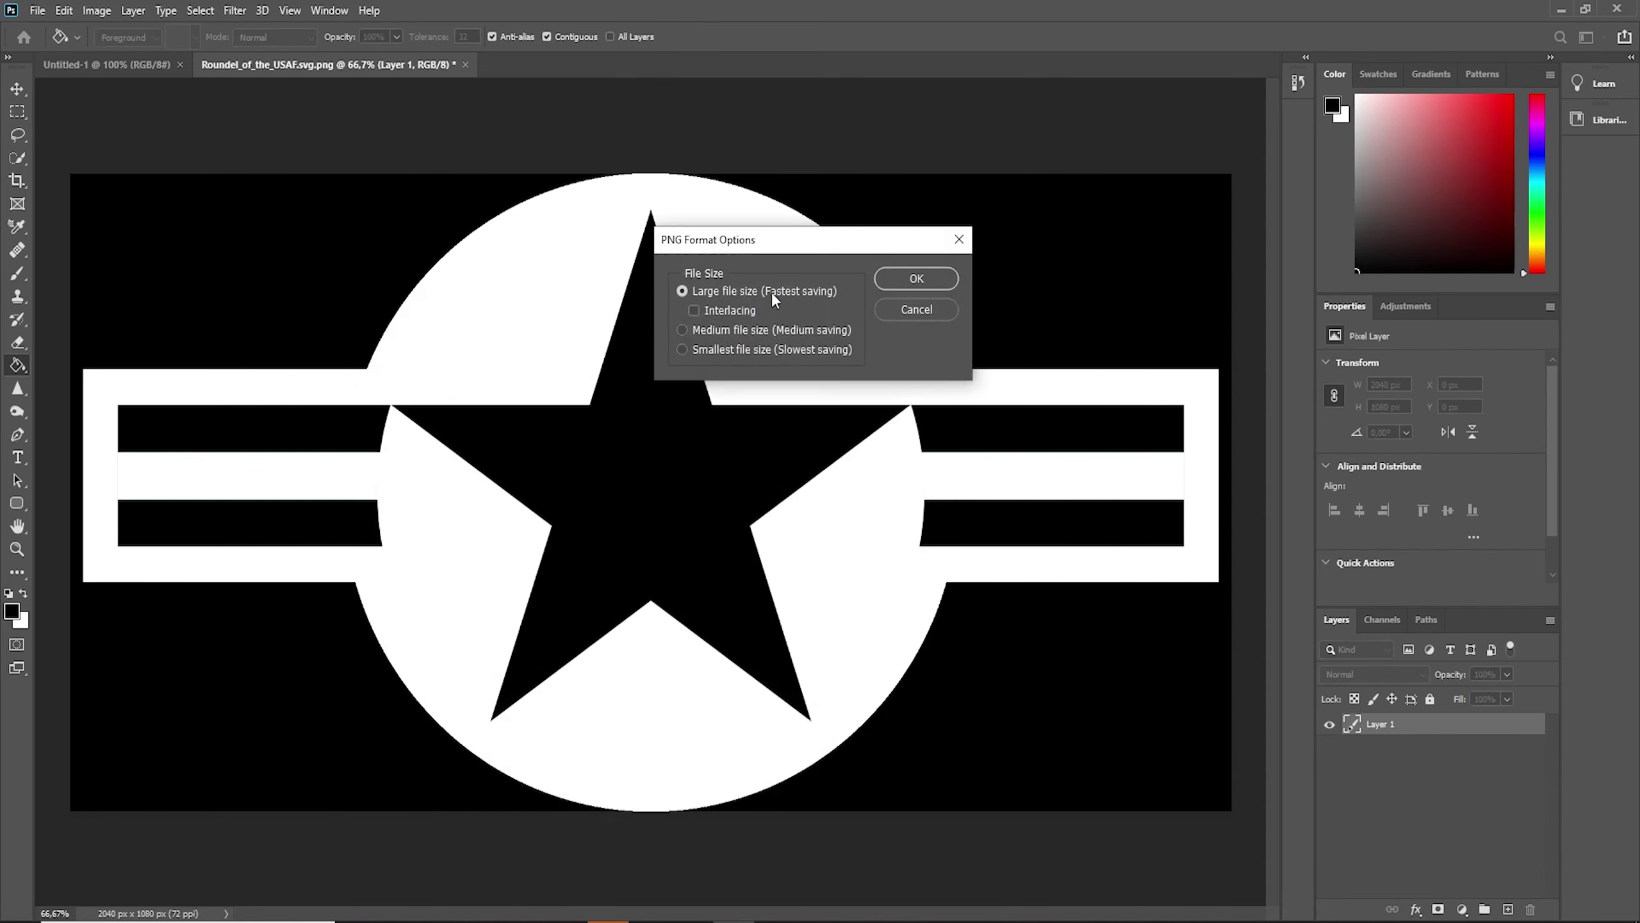
click(916, 279)
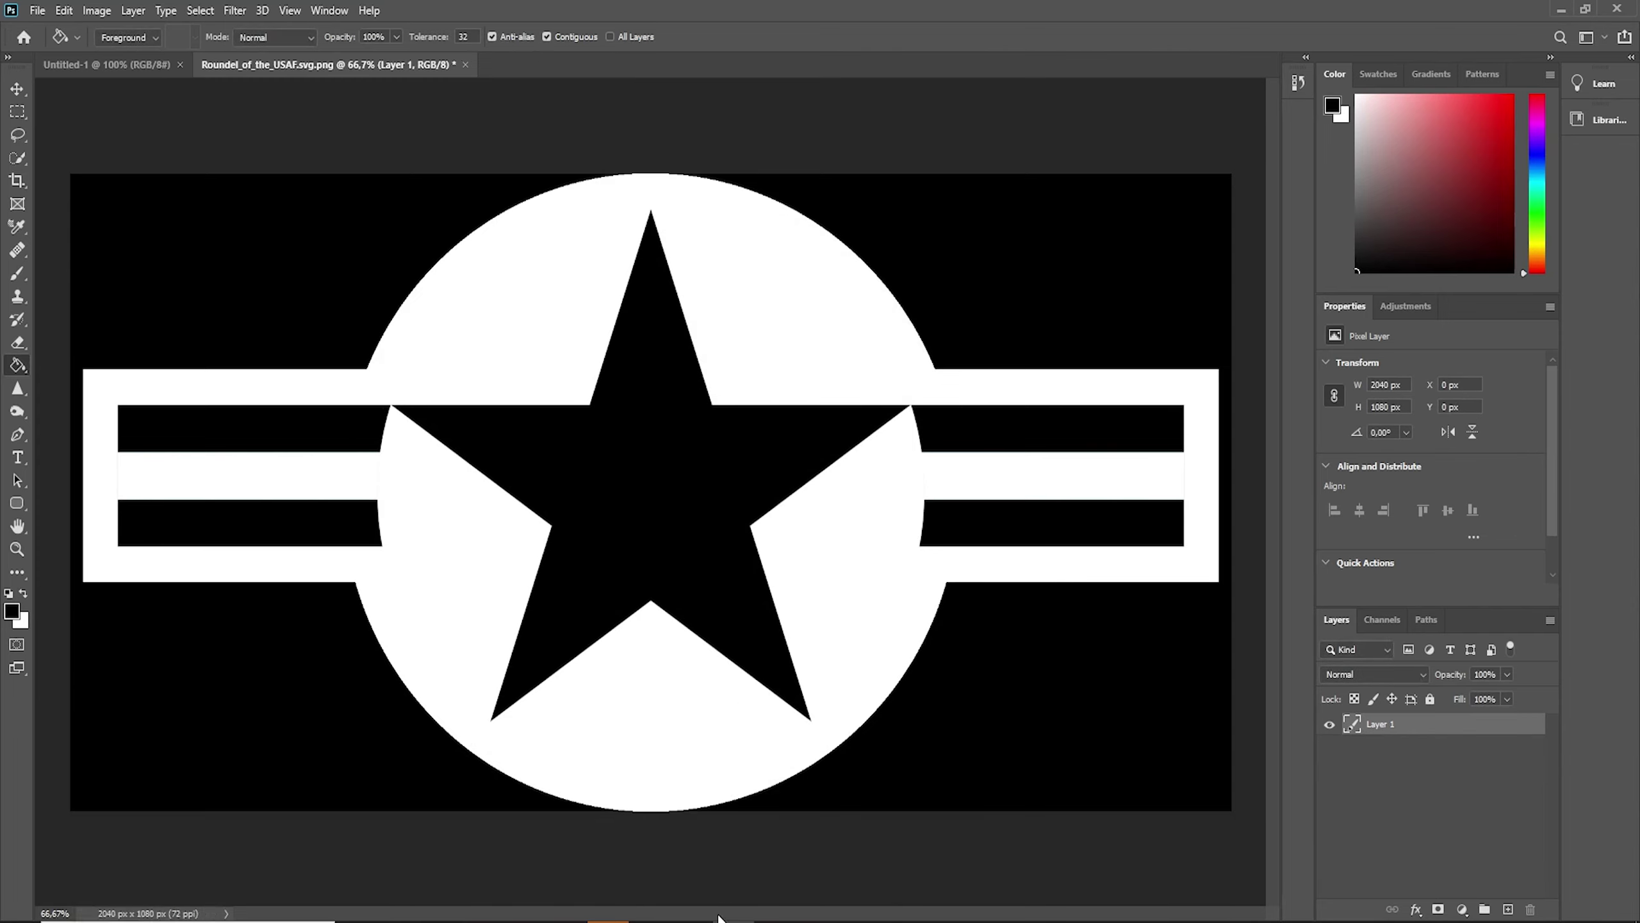
Quit Photoshop without saving changes to the original Roundel_of_the_USAF.svg.png.
click(1617, 8)
click(740, 349)
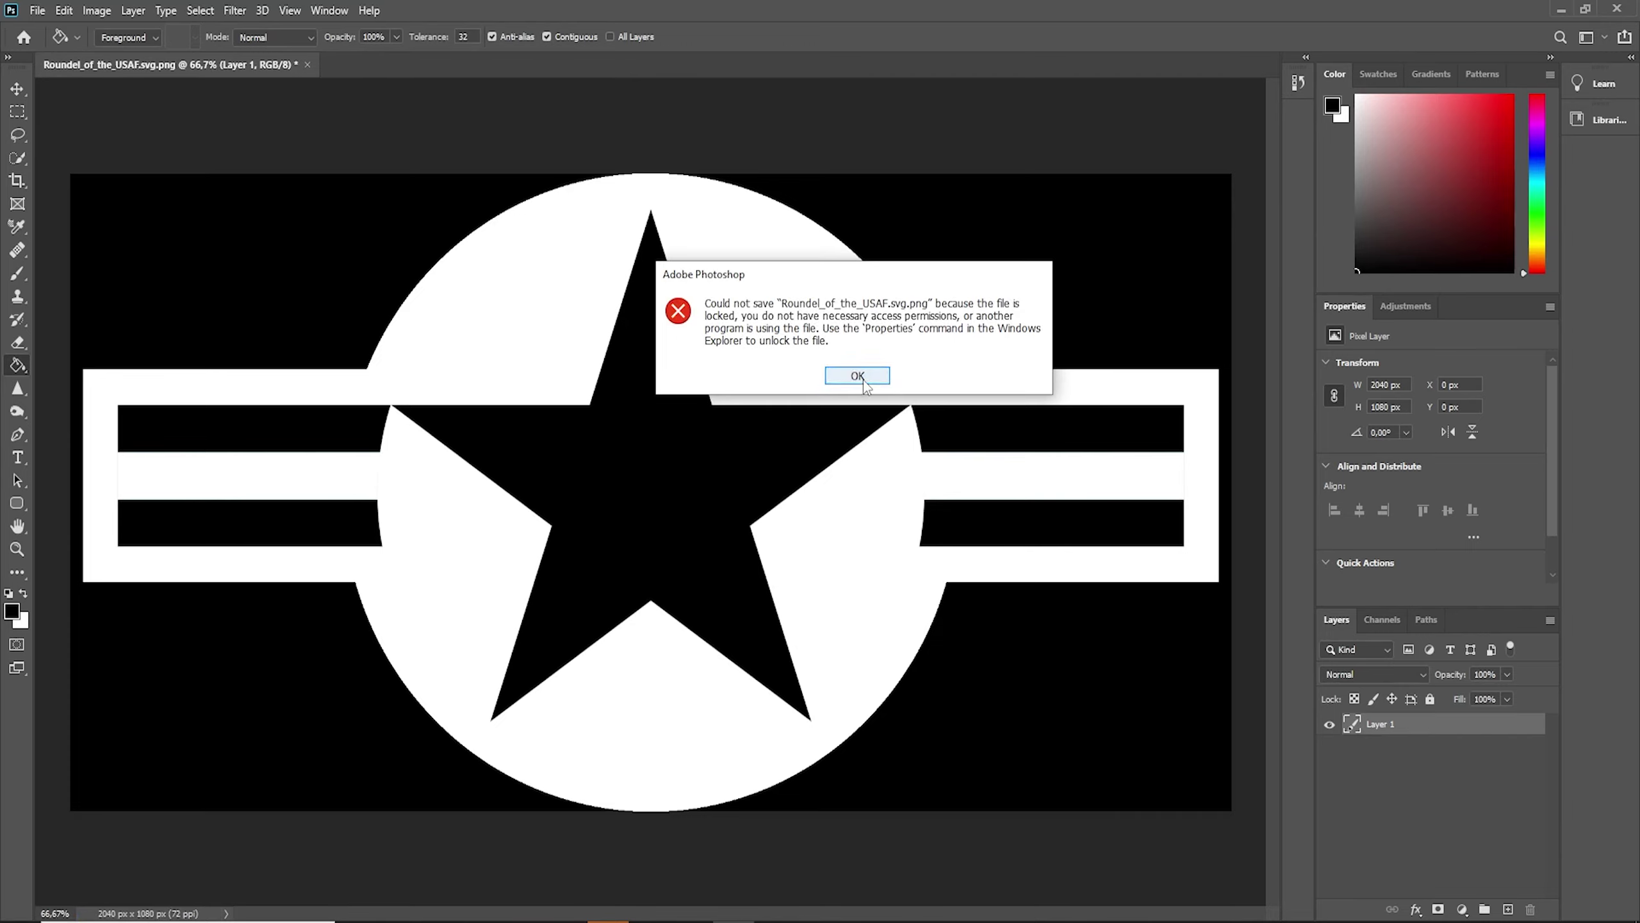
click(858, 375)
click(1617, 8)
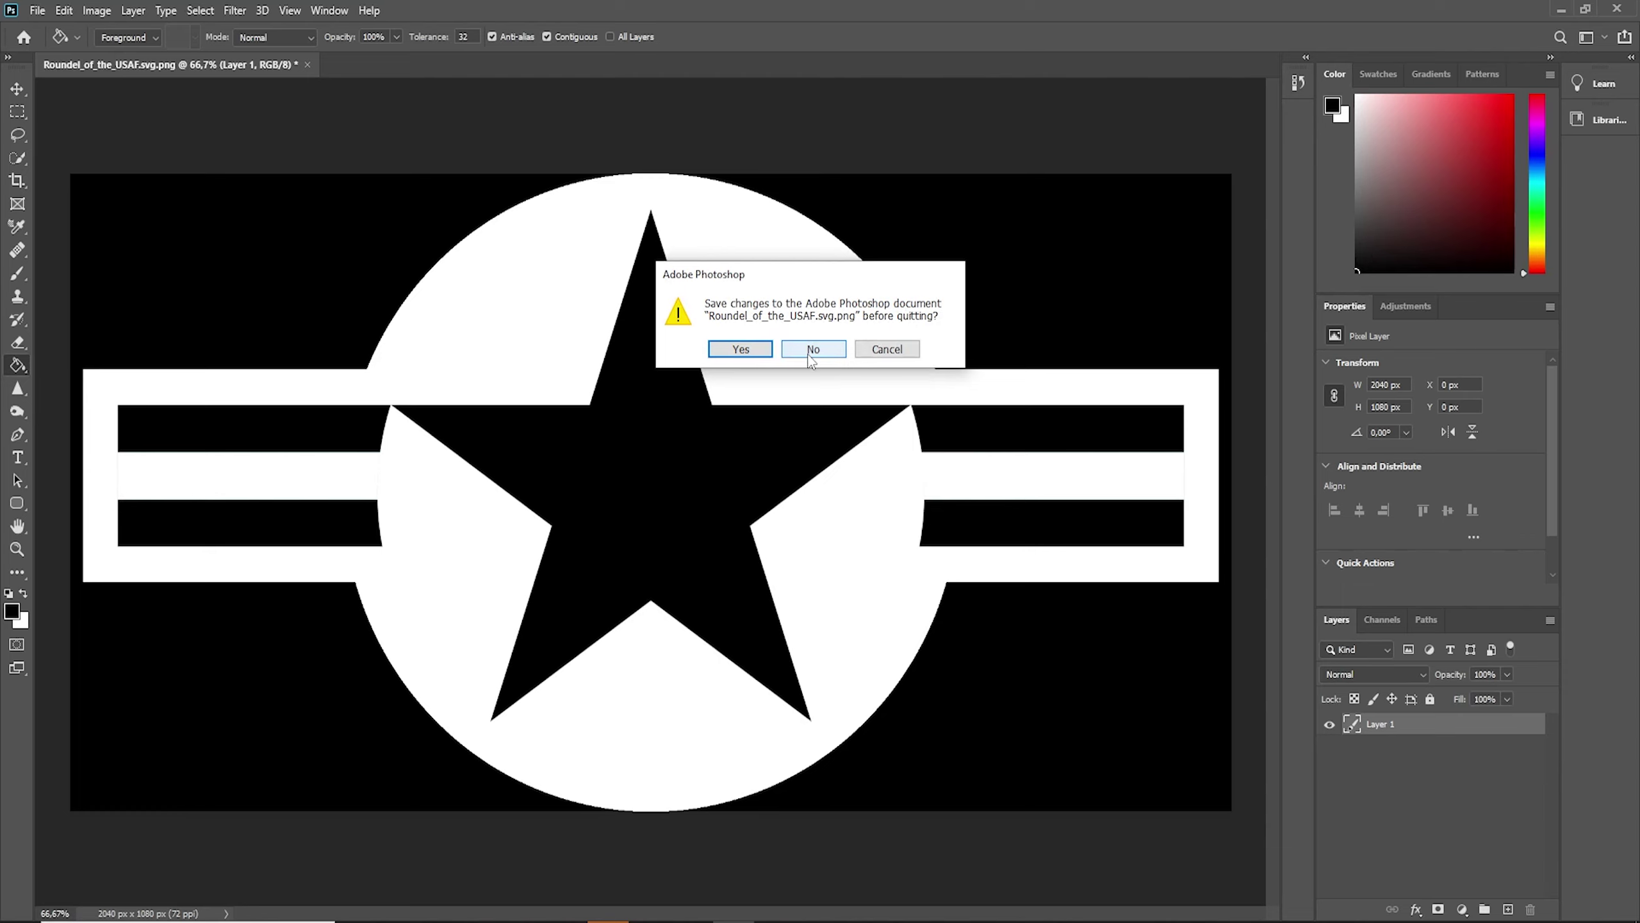
click(810, 353)
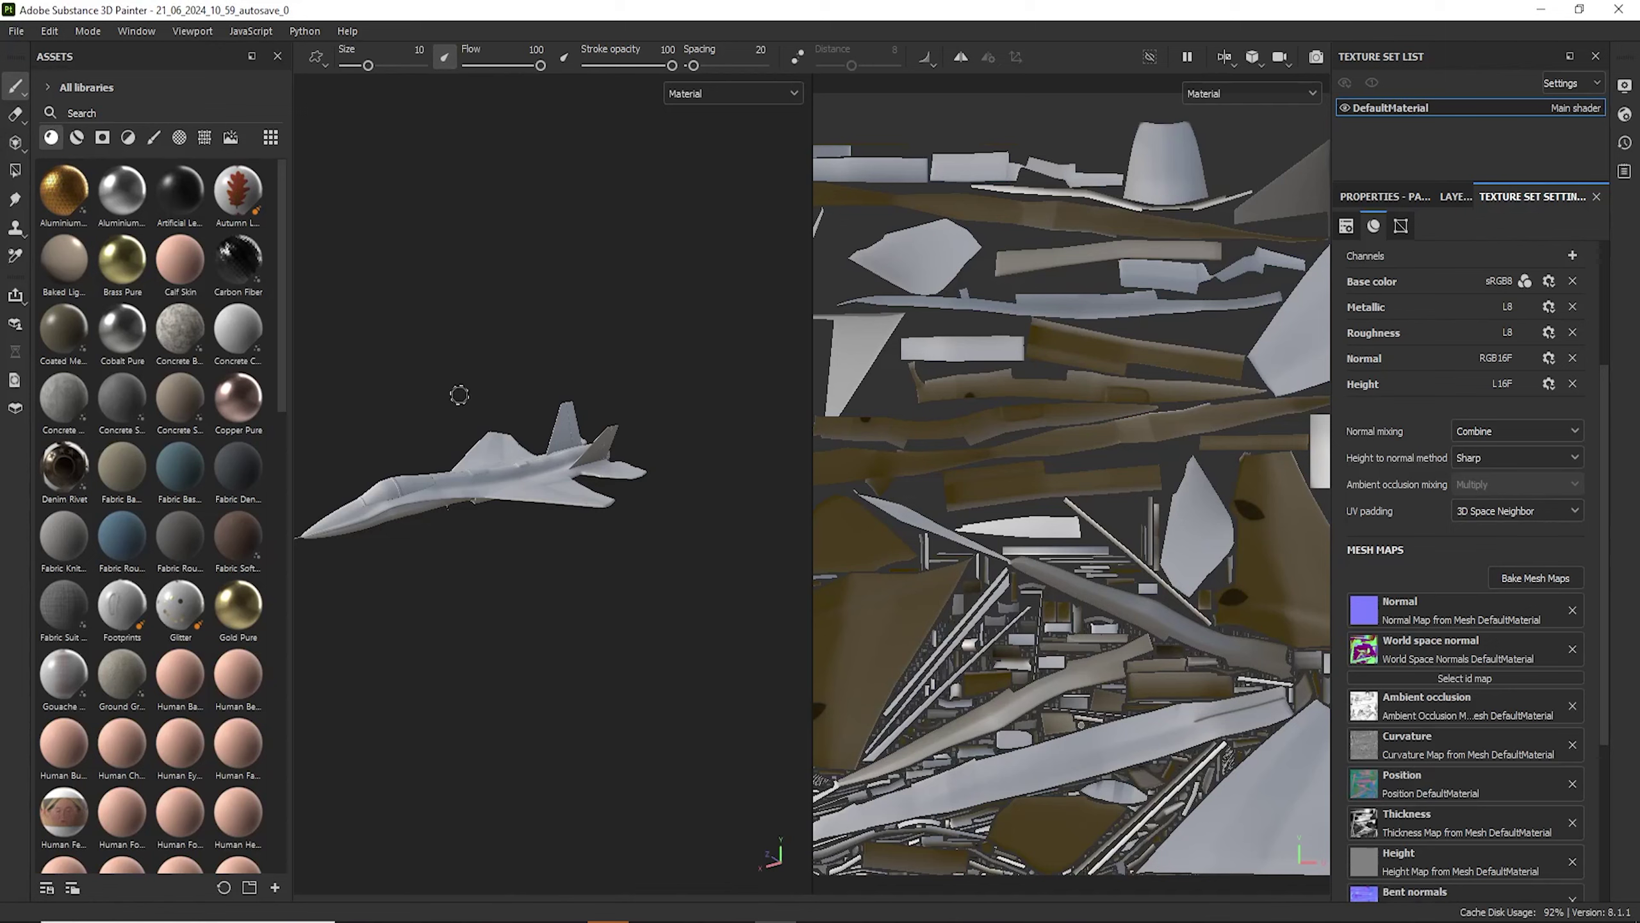
In Substance 3D Painter, examine the jet model's fuselage, wings and tail from the side and from above.
scroll(442, 598, up, 5)
scroll(499, 581, down, 3)
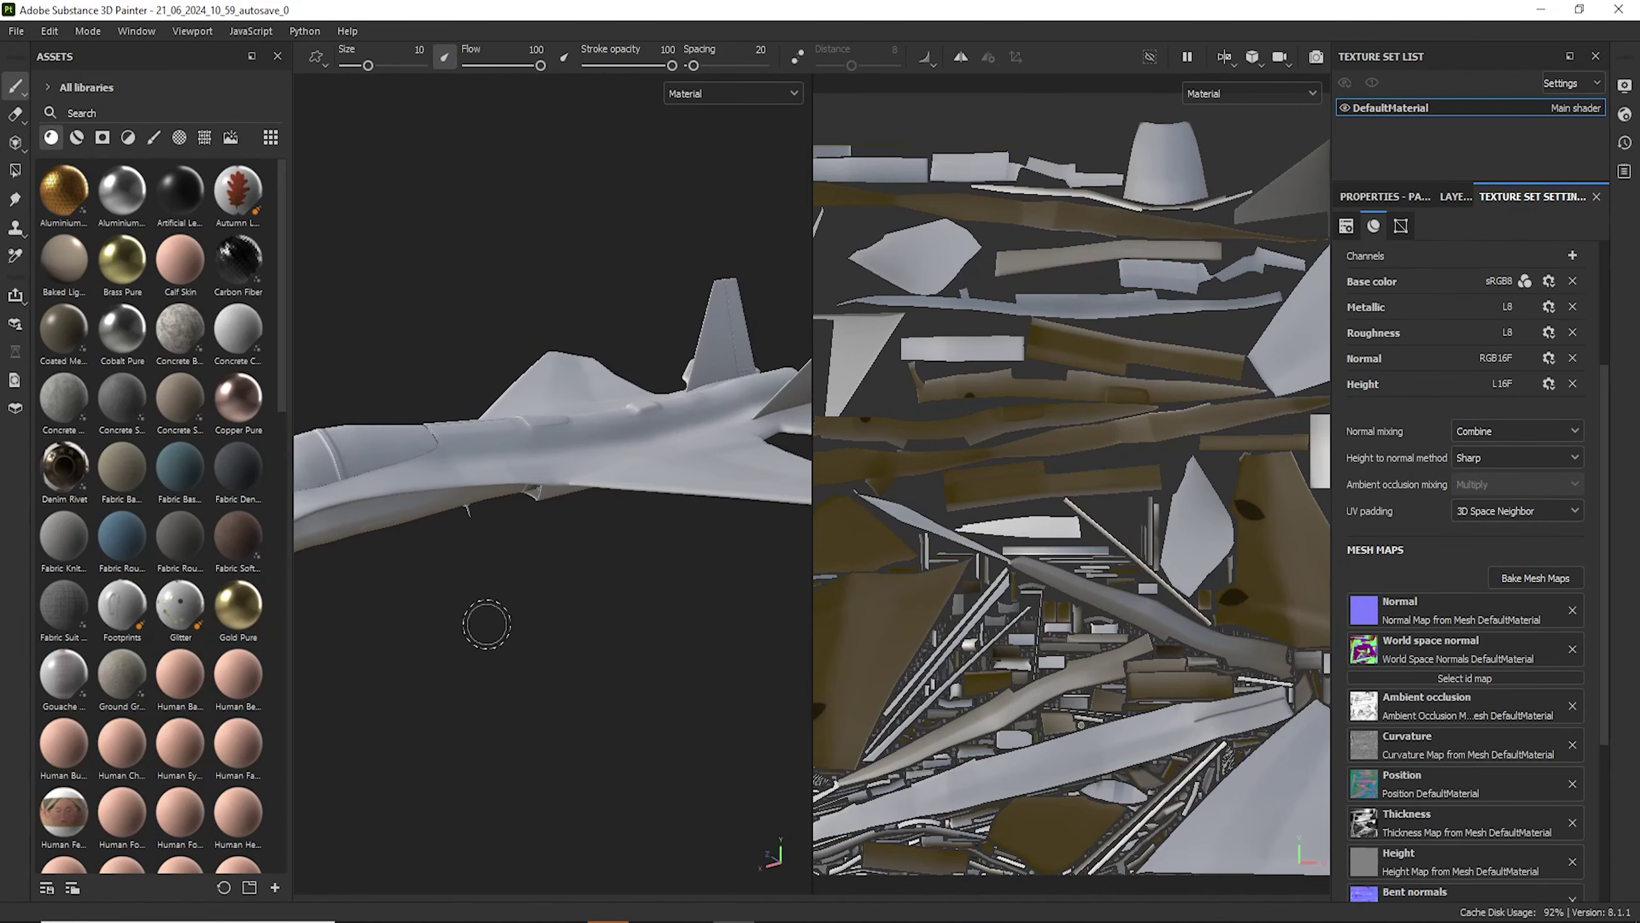
alt+drag(487, 625, 492, 698)
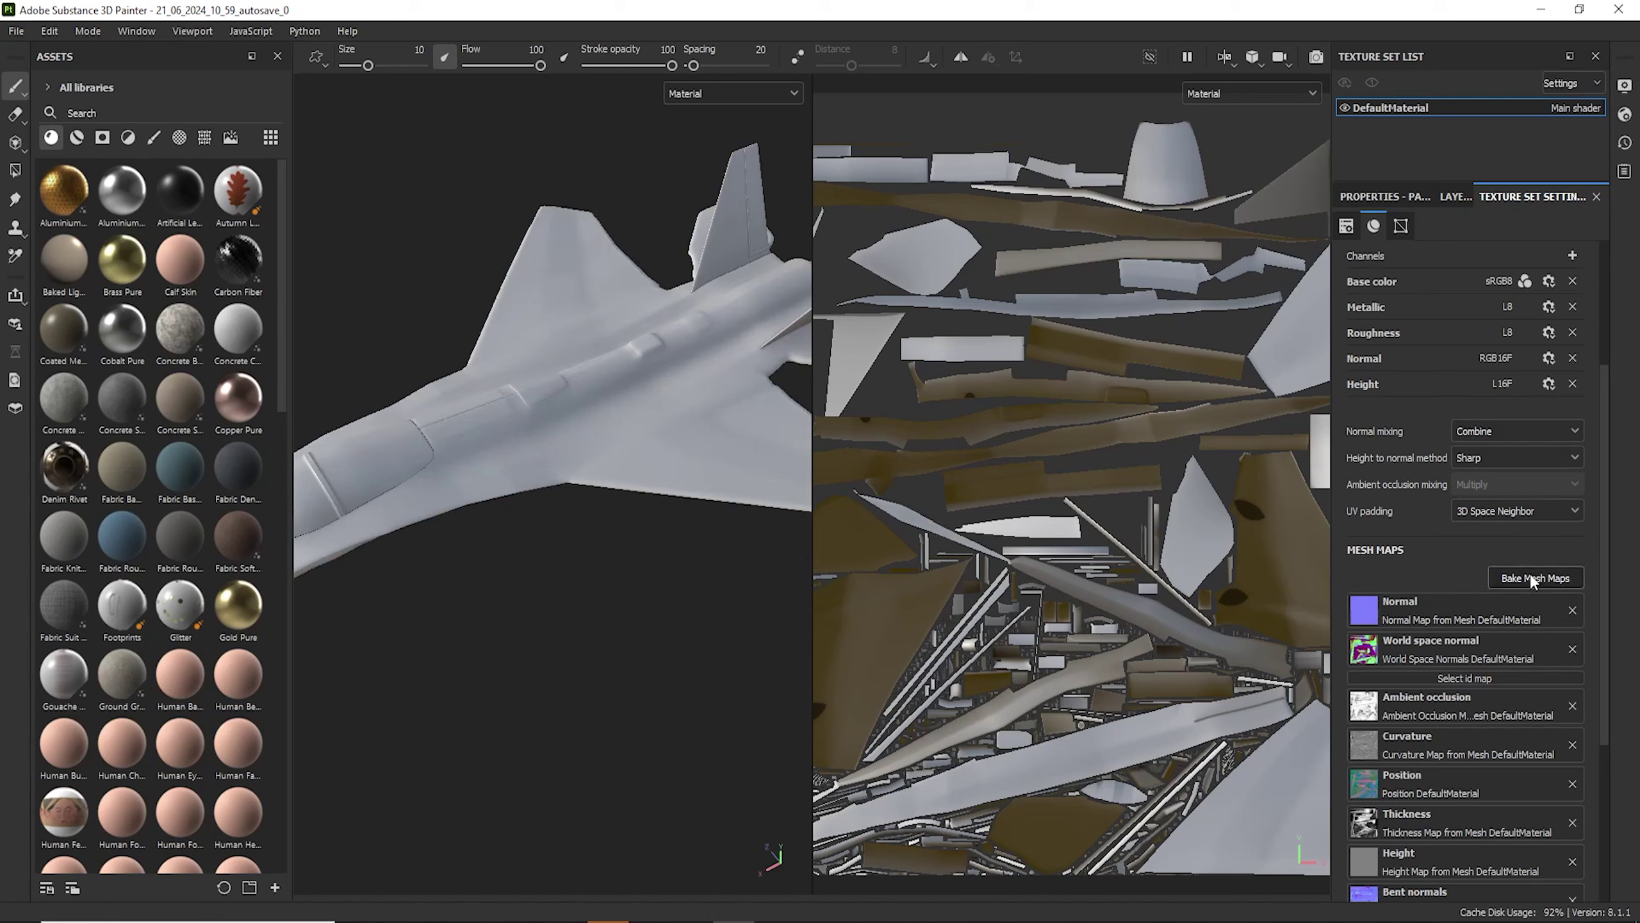
alt+drag(607, 440, 592, 507)
scroll(730, 458, up, 5)
alt+drag(585, 298, 549, 300)
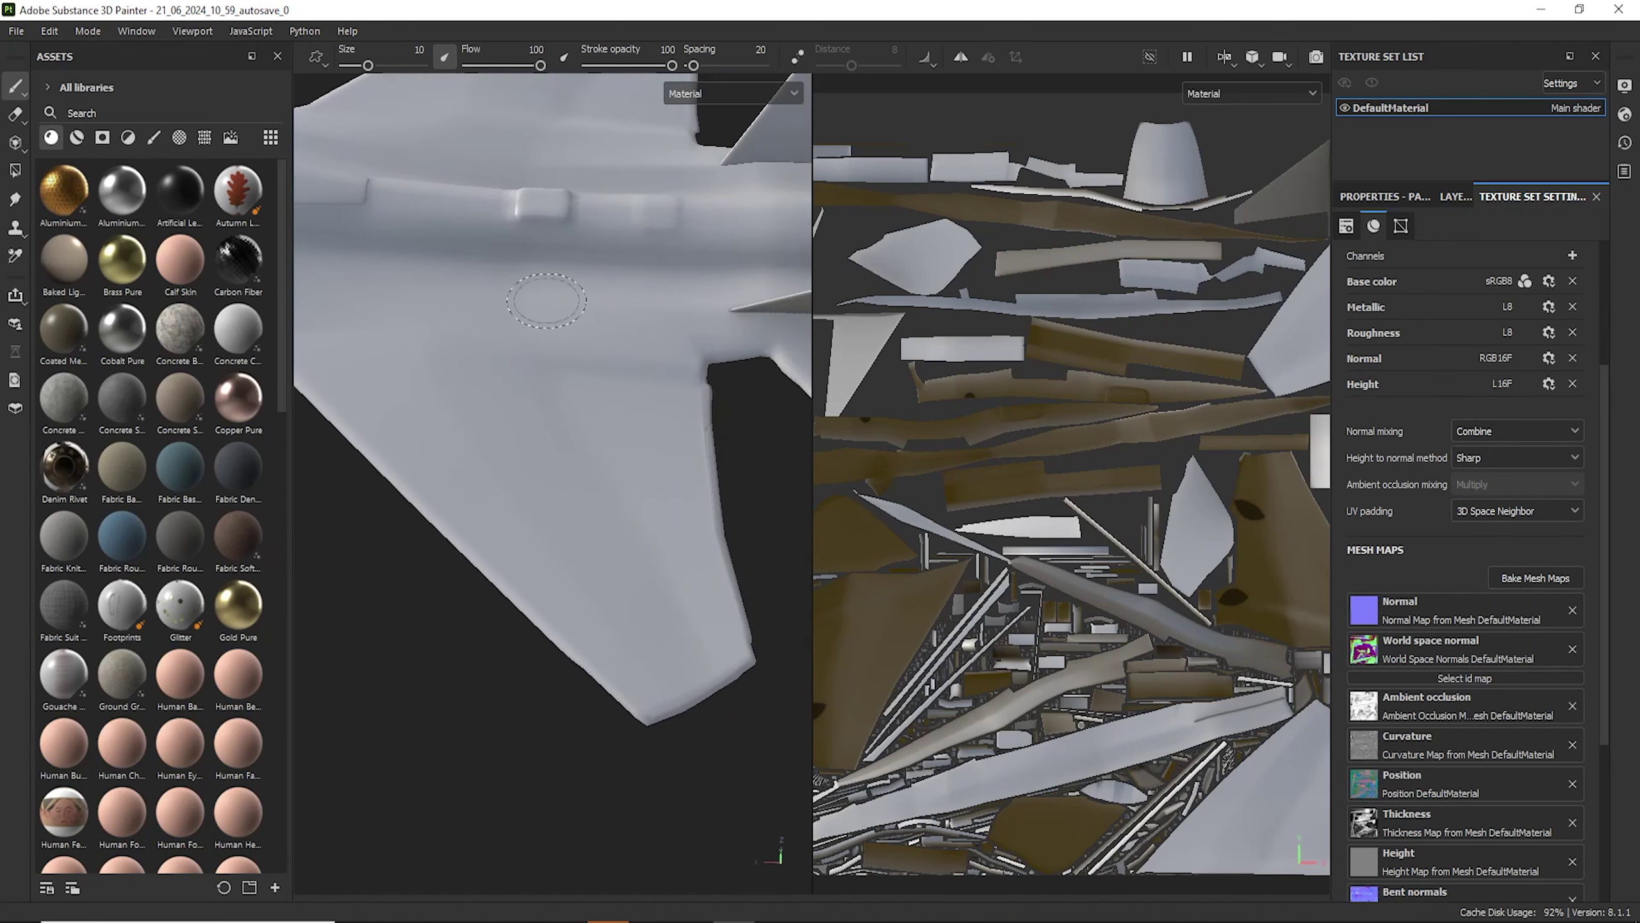
scroll(661, 599, down, 4)
scroll(661, 599, down, 2)
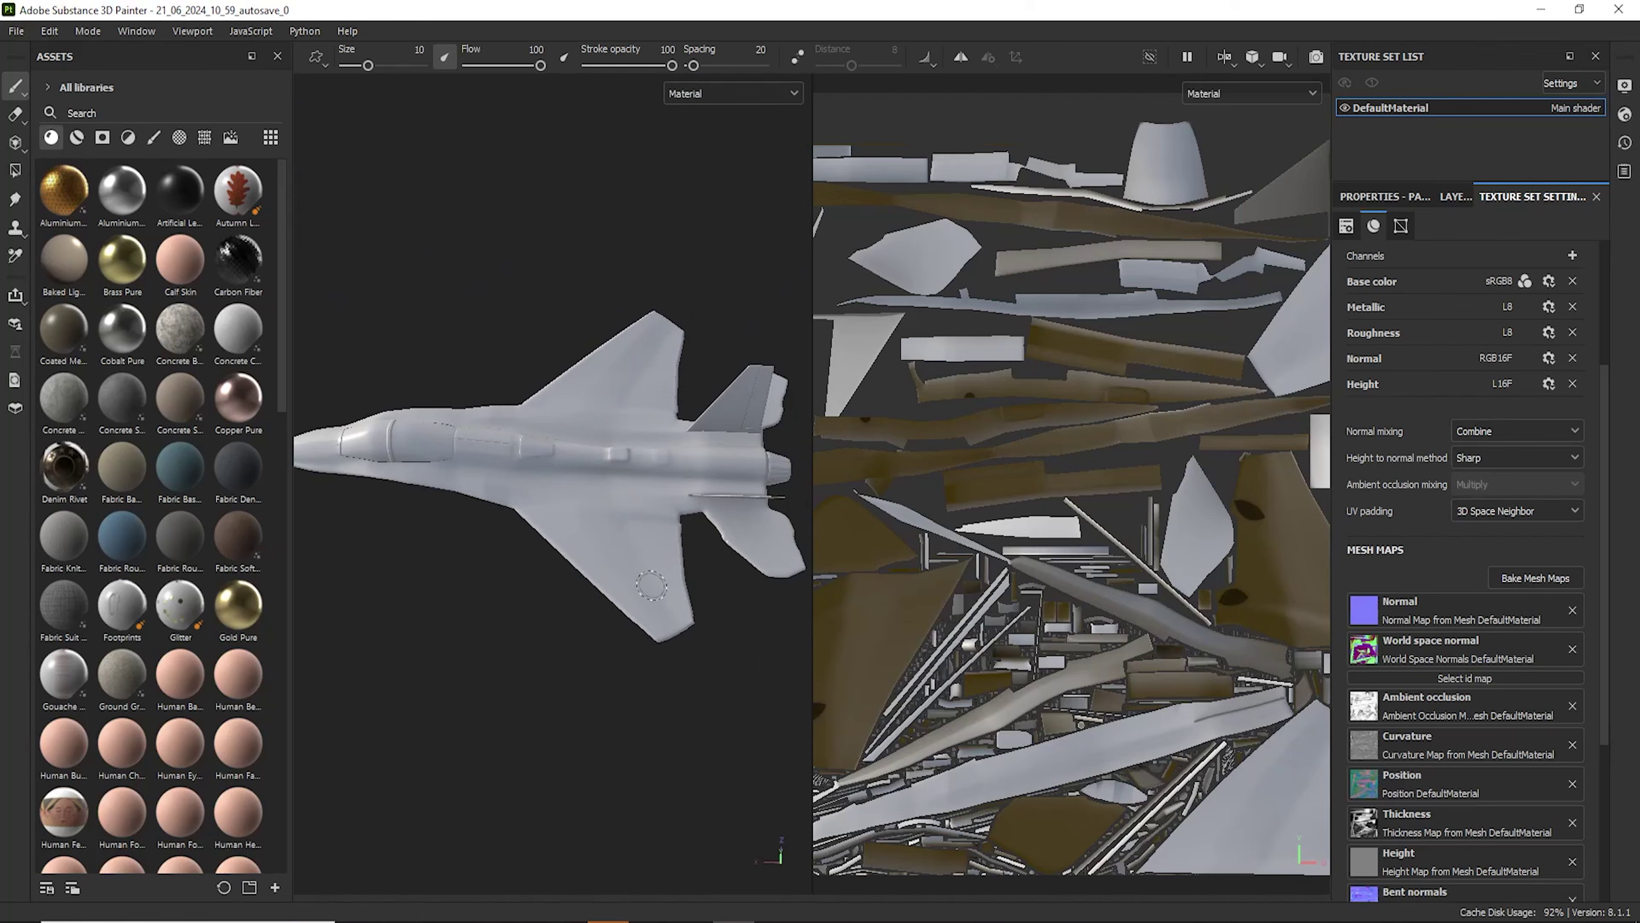
scroll(644, 587, down, 3)
scroll(644, 586, up, 6)
alt+drag(644, 587, 698, 524)
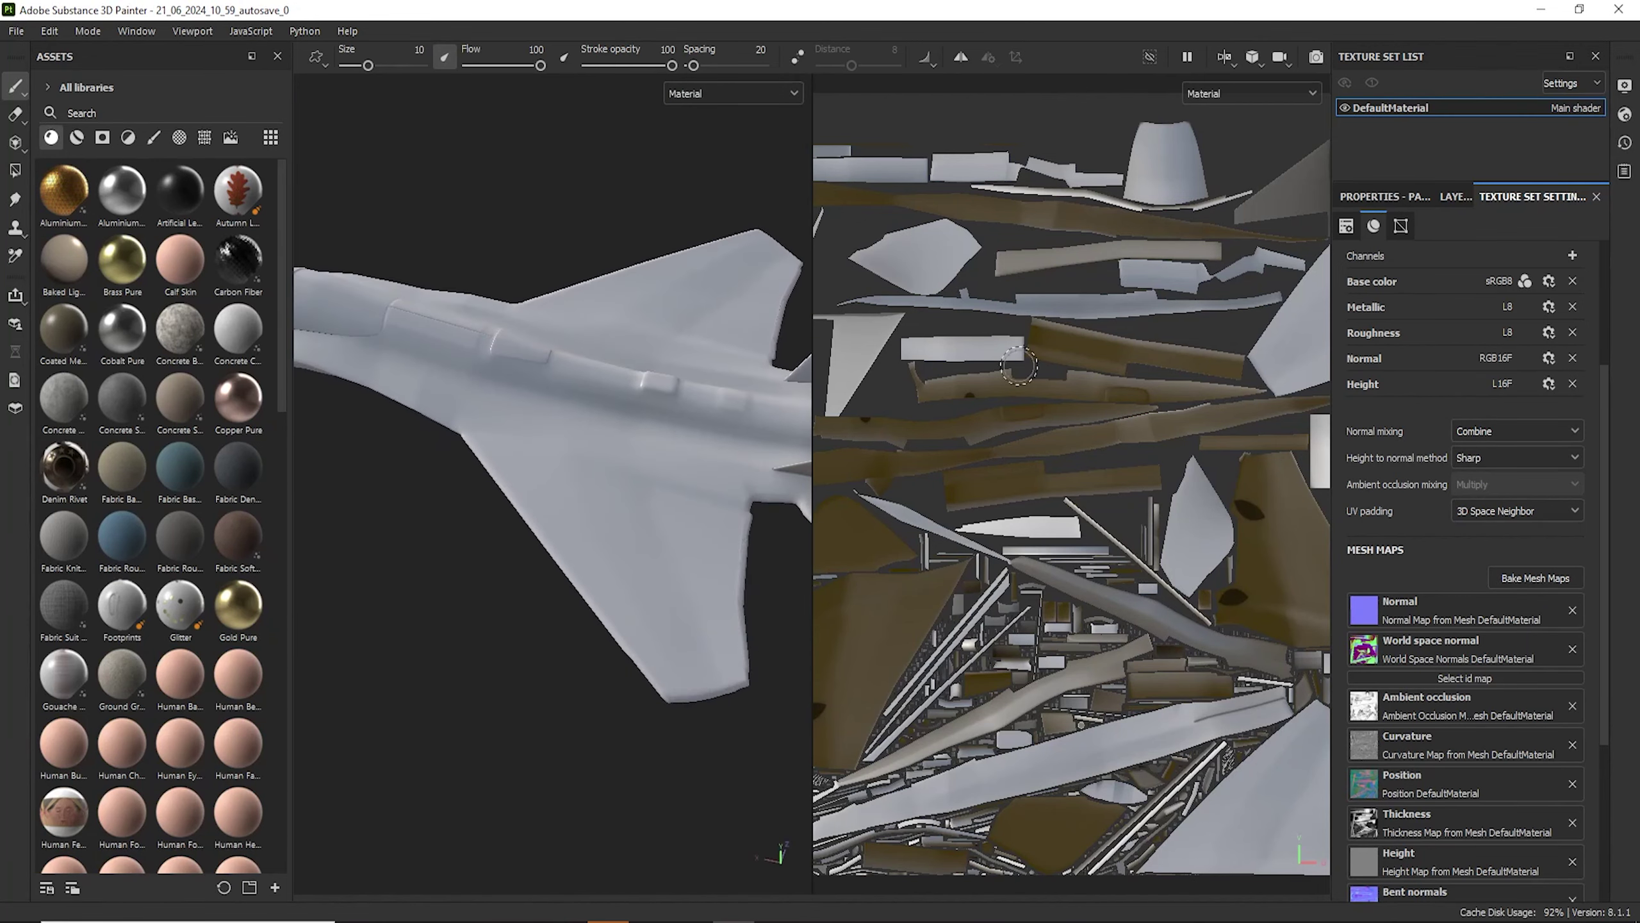
Add the Aluminium Pure material as a layer above Layer 1 and give it a black mask.
click(1456, 197)
drag(127, 194, 1425, 252)
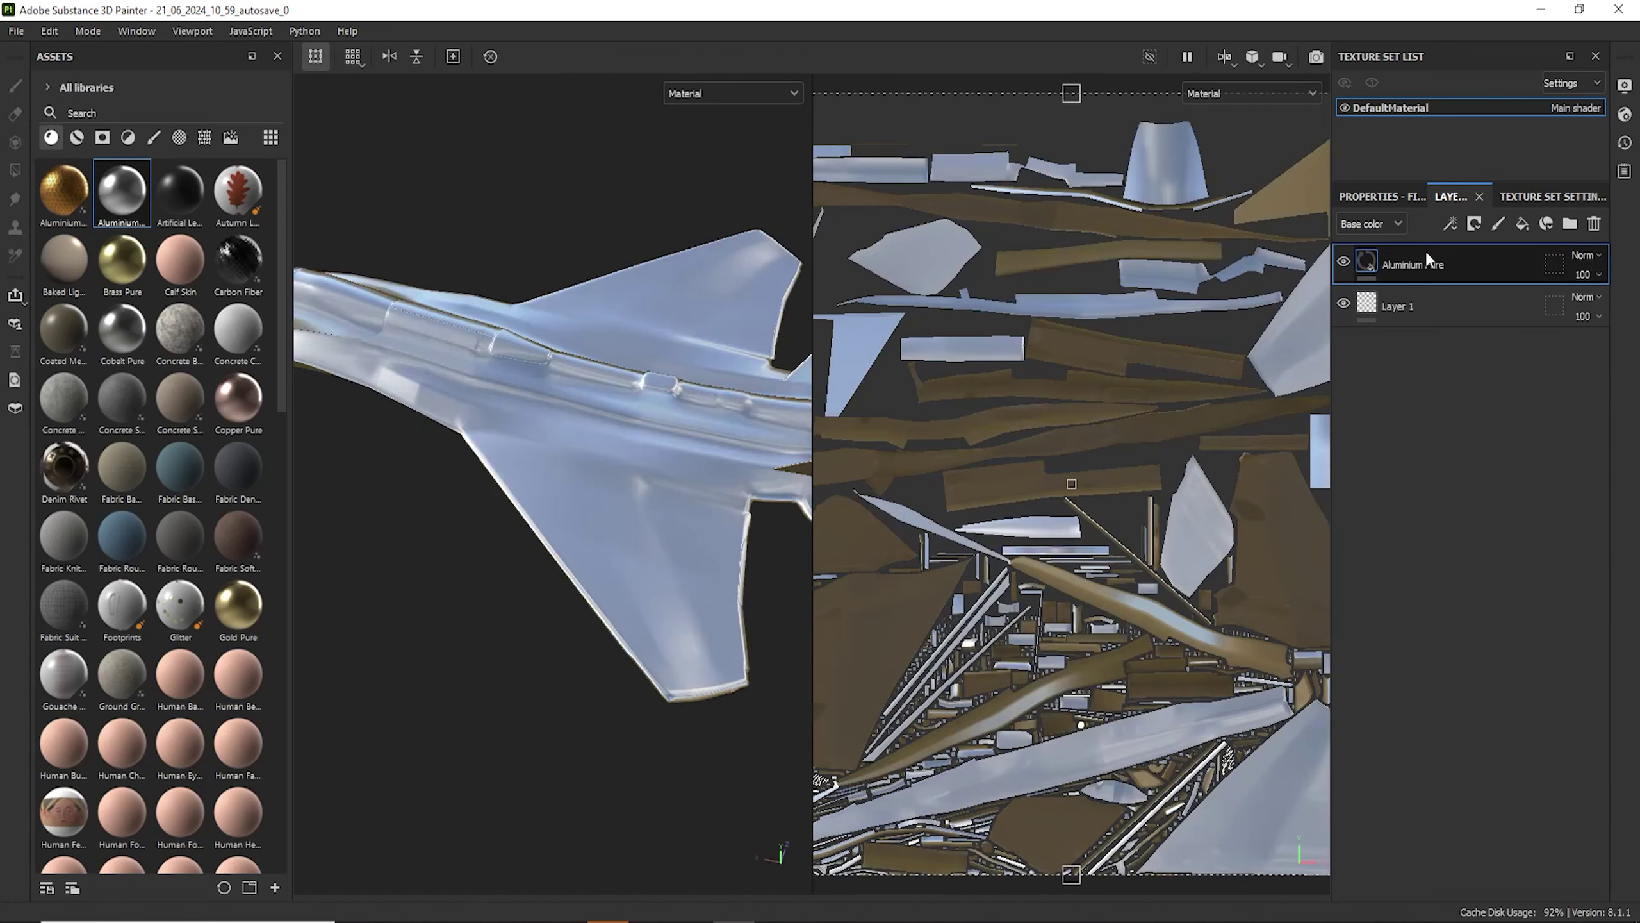
right_click(1427, 261)
click(1461, 33)
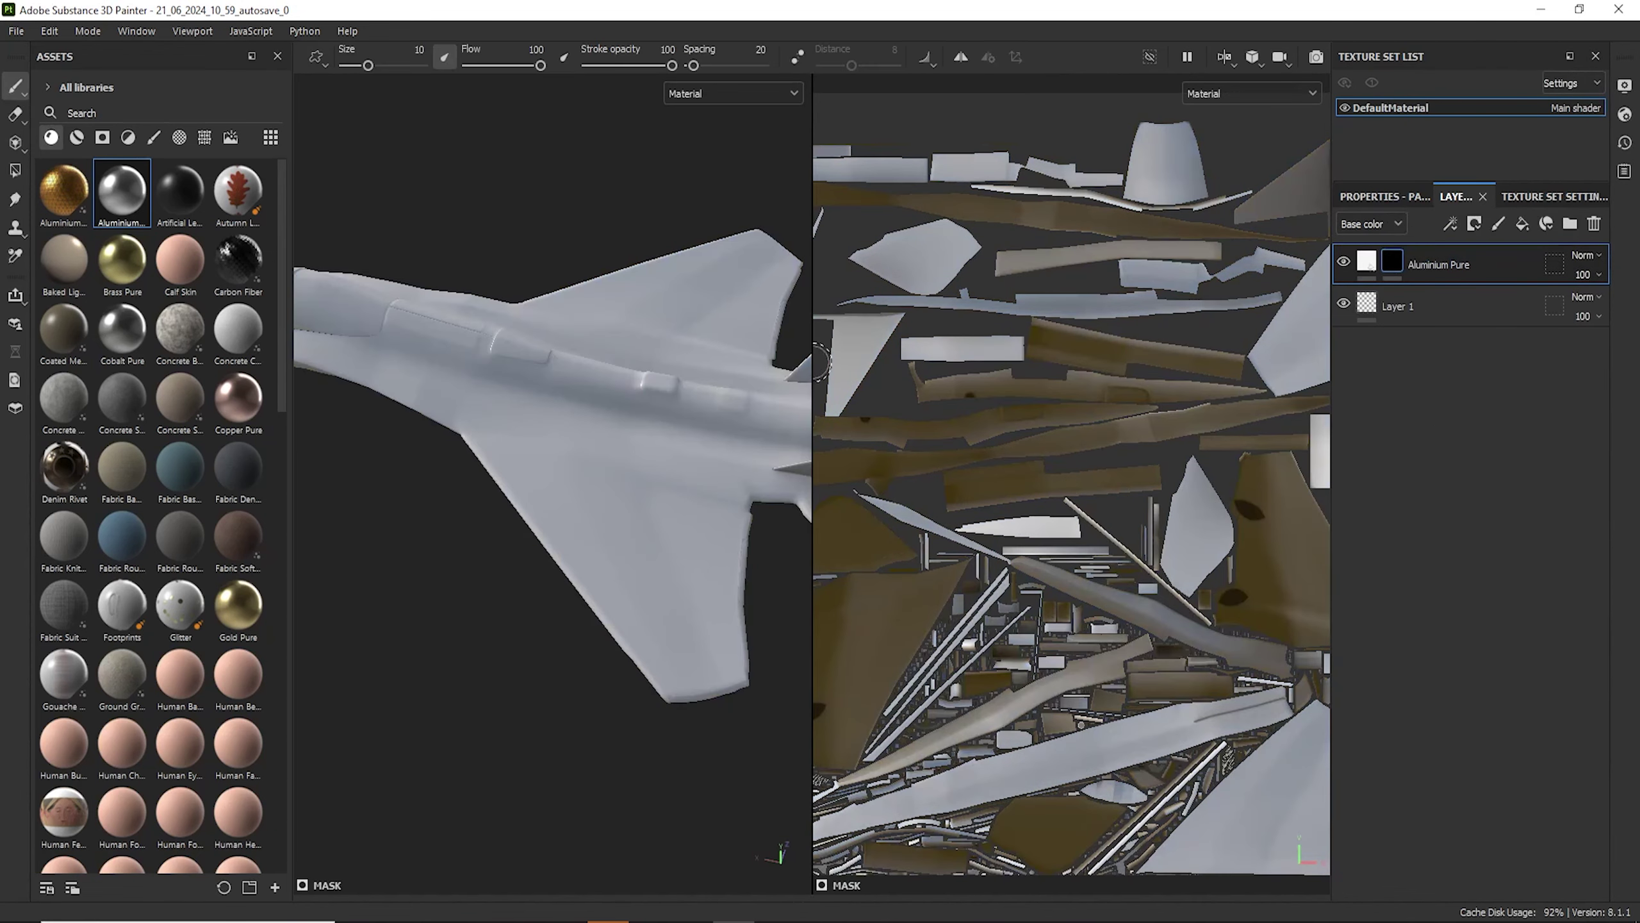
Reveal Aluminium Pure on the jet's main body and wings by filling the mask with Polygon Fill in mesh mode.
scroll(604, 421, up, 2)
scroll(604, 421, down, 5)
alt+drag(606, 421, 691, 341)
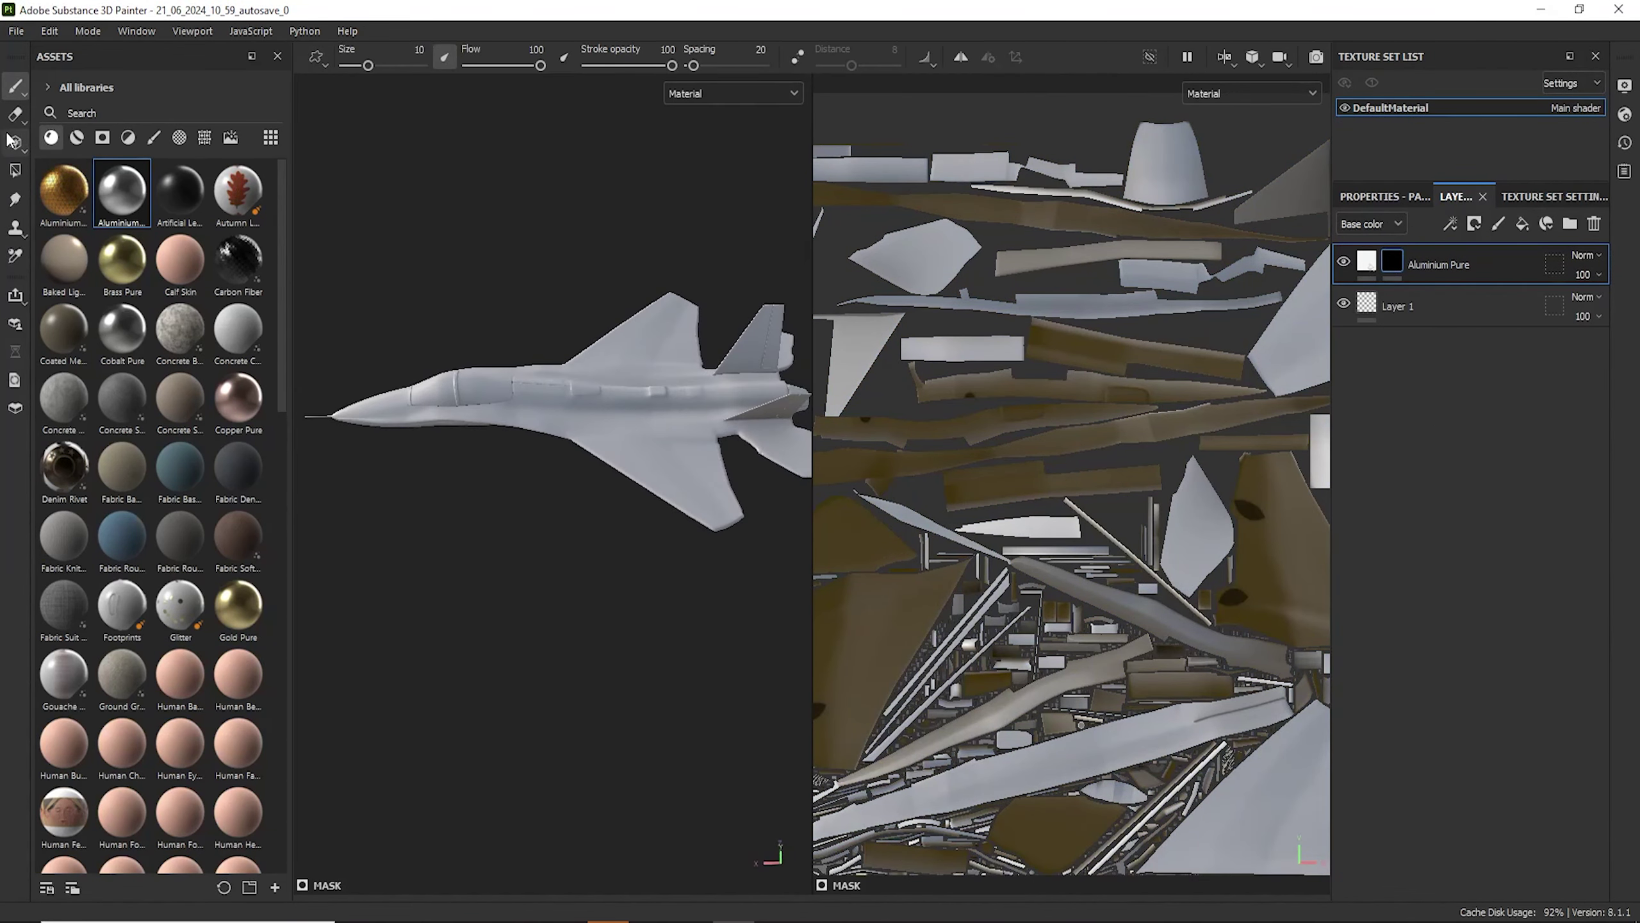
click(15, 169)
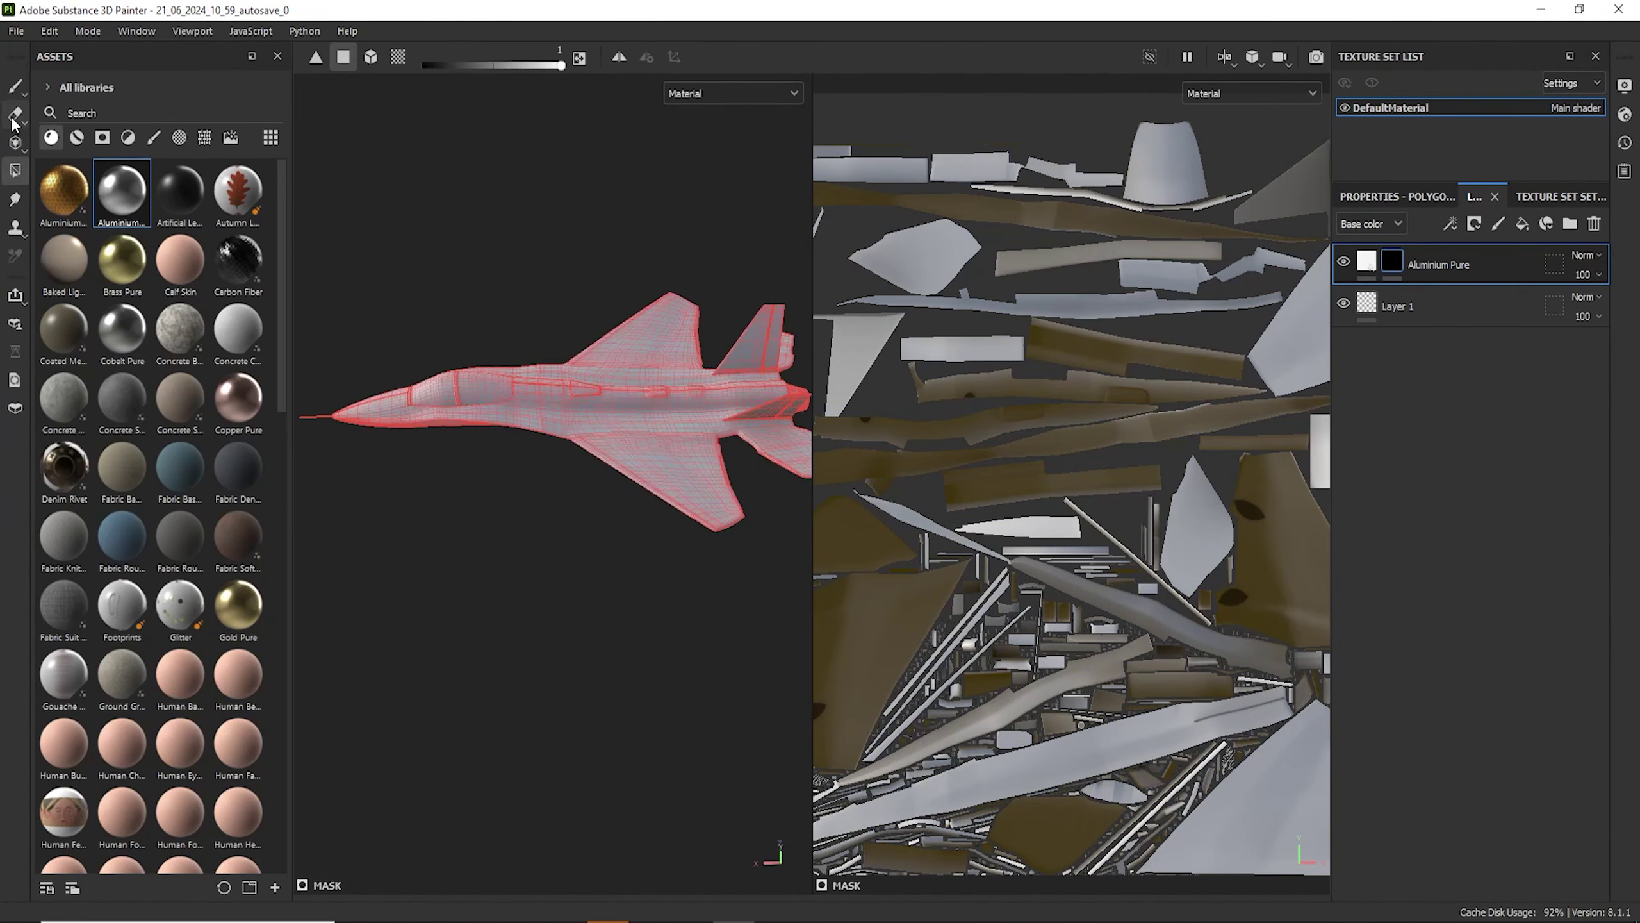
click(370, 59)
scroll(355, 231, down, 3)
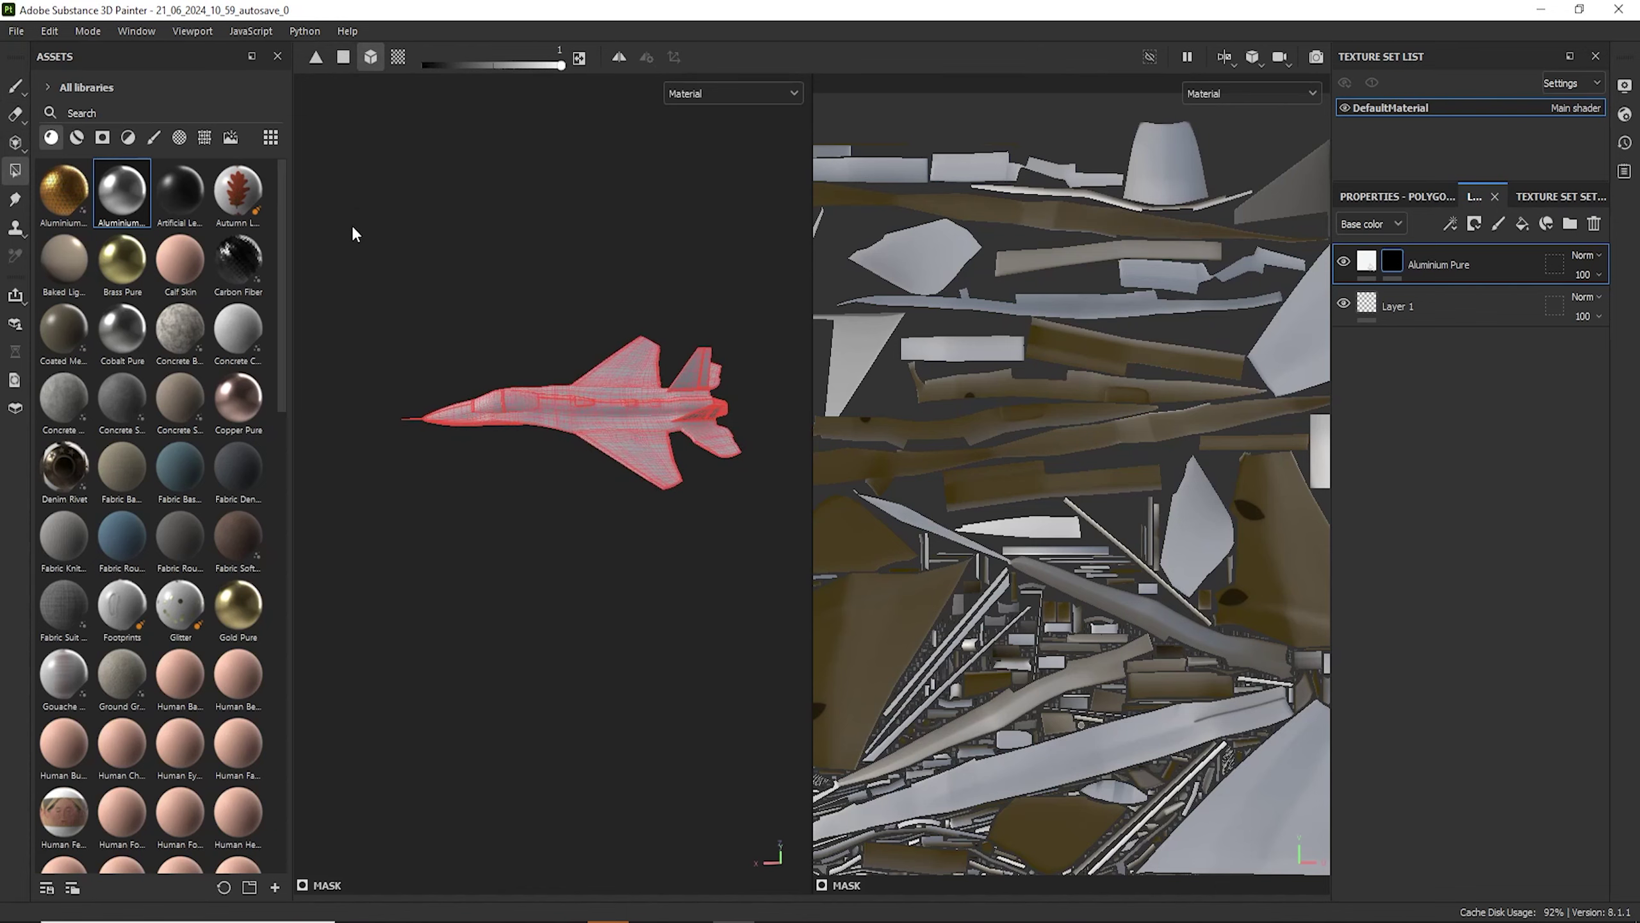
scroll(587, 387, up, 5)
scroll(597, 449, up, 8)
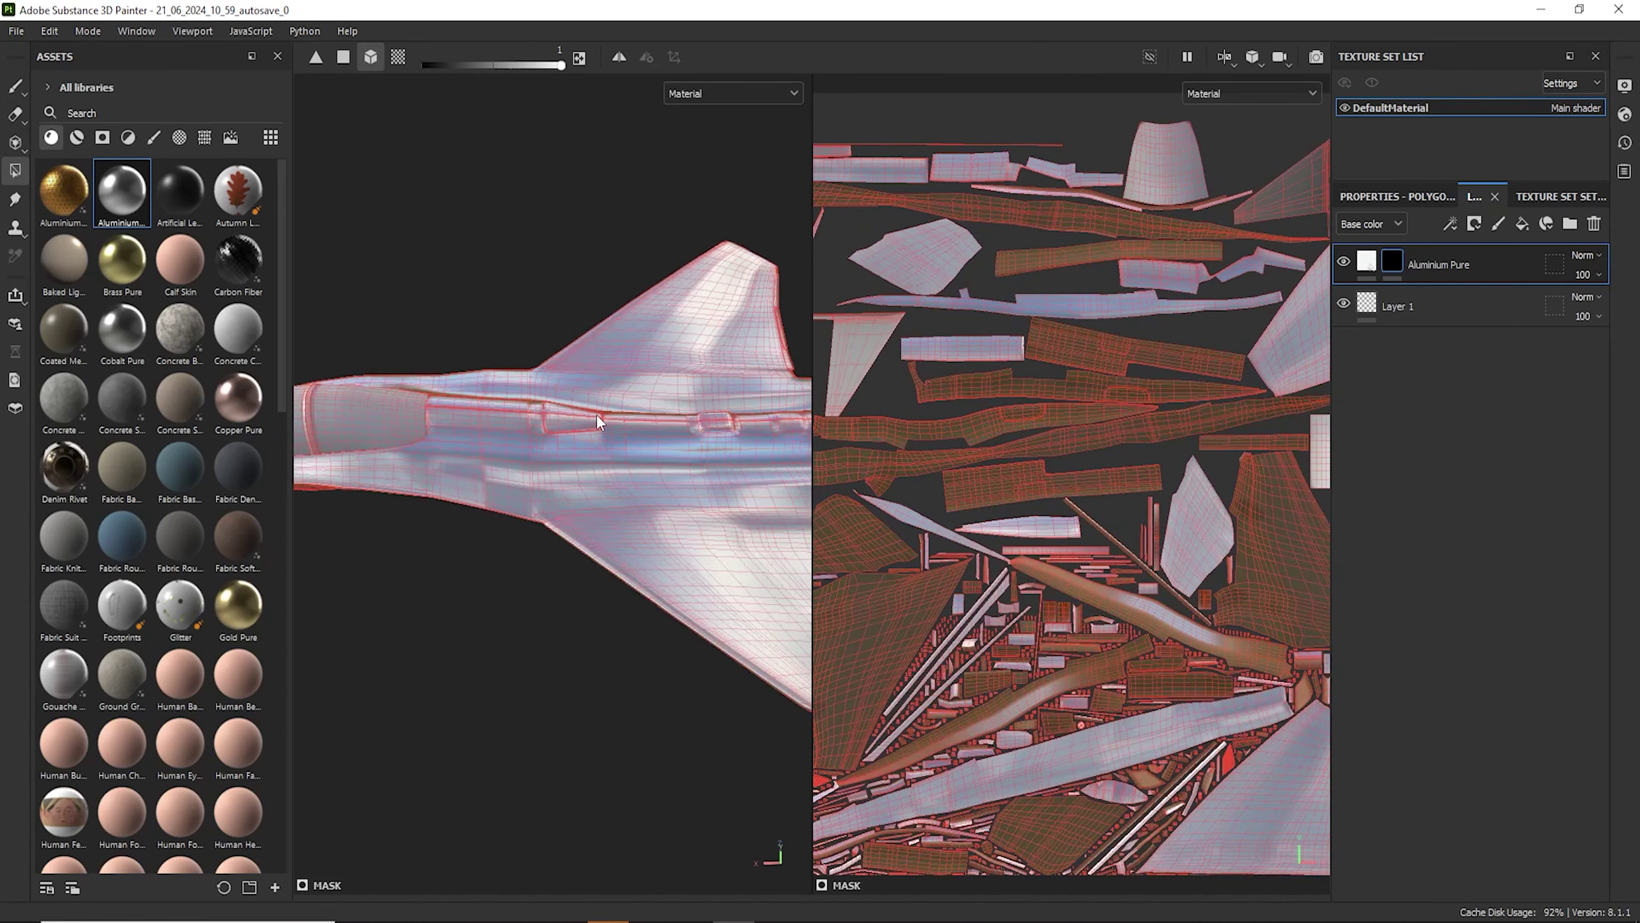
scroll(658, 367, down, 3)
alt+drag(649, 367, 610, 440)
scroll(620, 436, down, 3)
Set the Aluminium Pure layer's roughness to 0.65.
click(1366, 268)
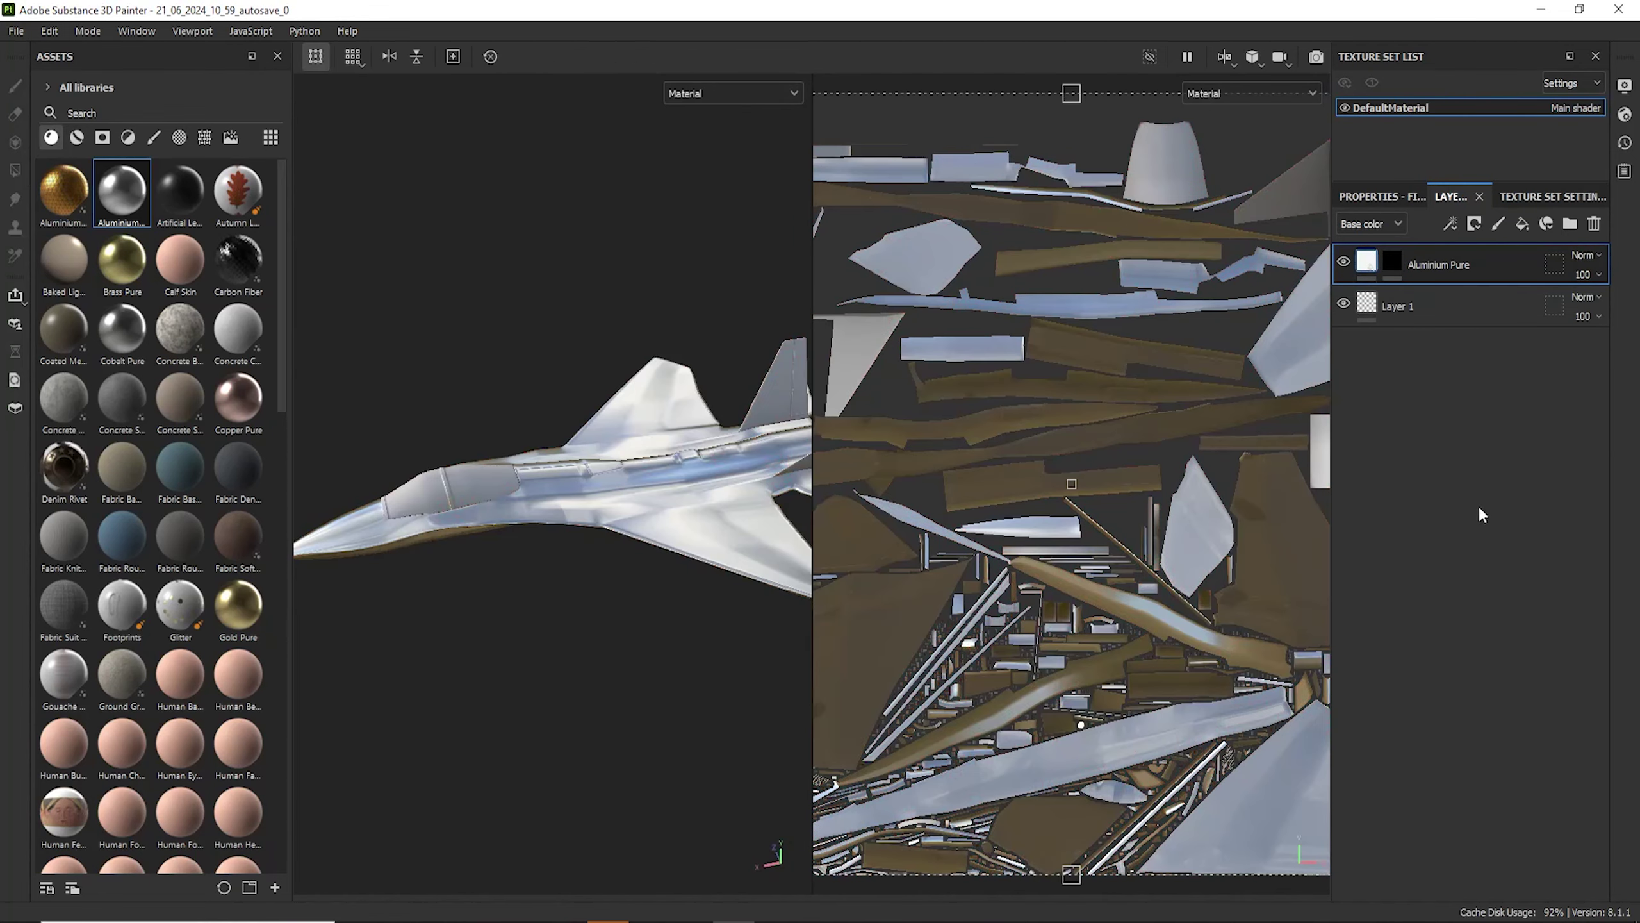
click(1388, 197)
scroll(1405, 601, down, 3)
drag(1405, 604, 1479, 607)
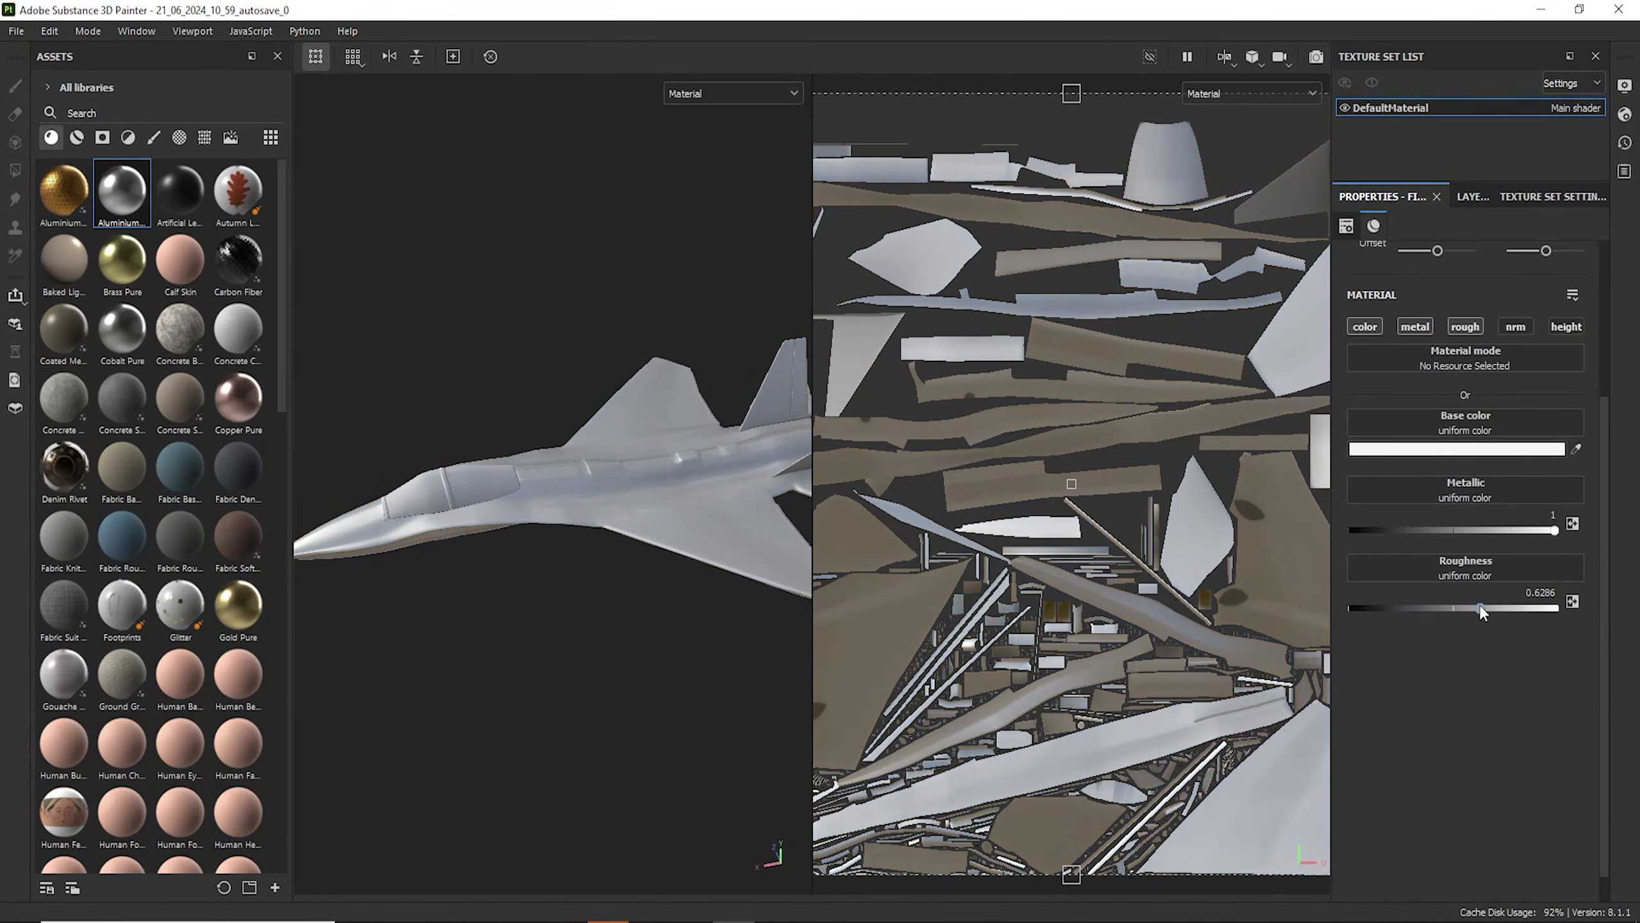
key(f)
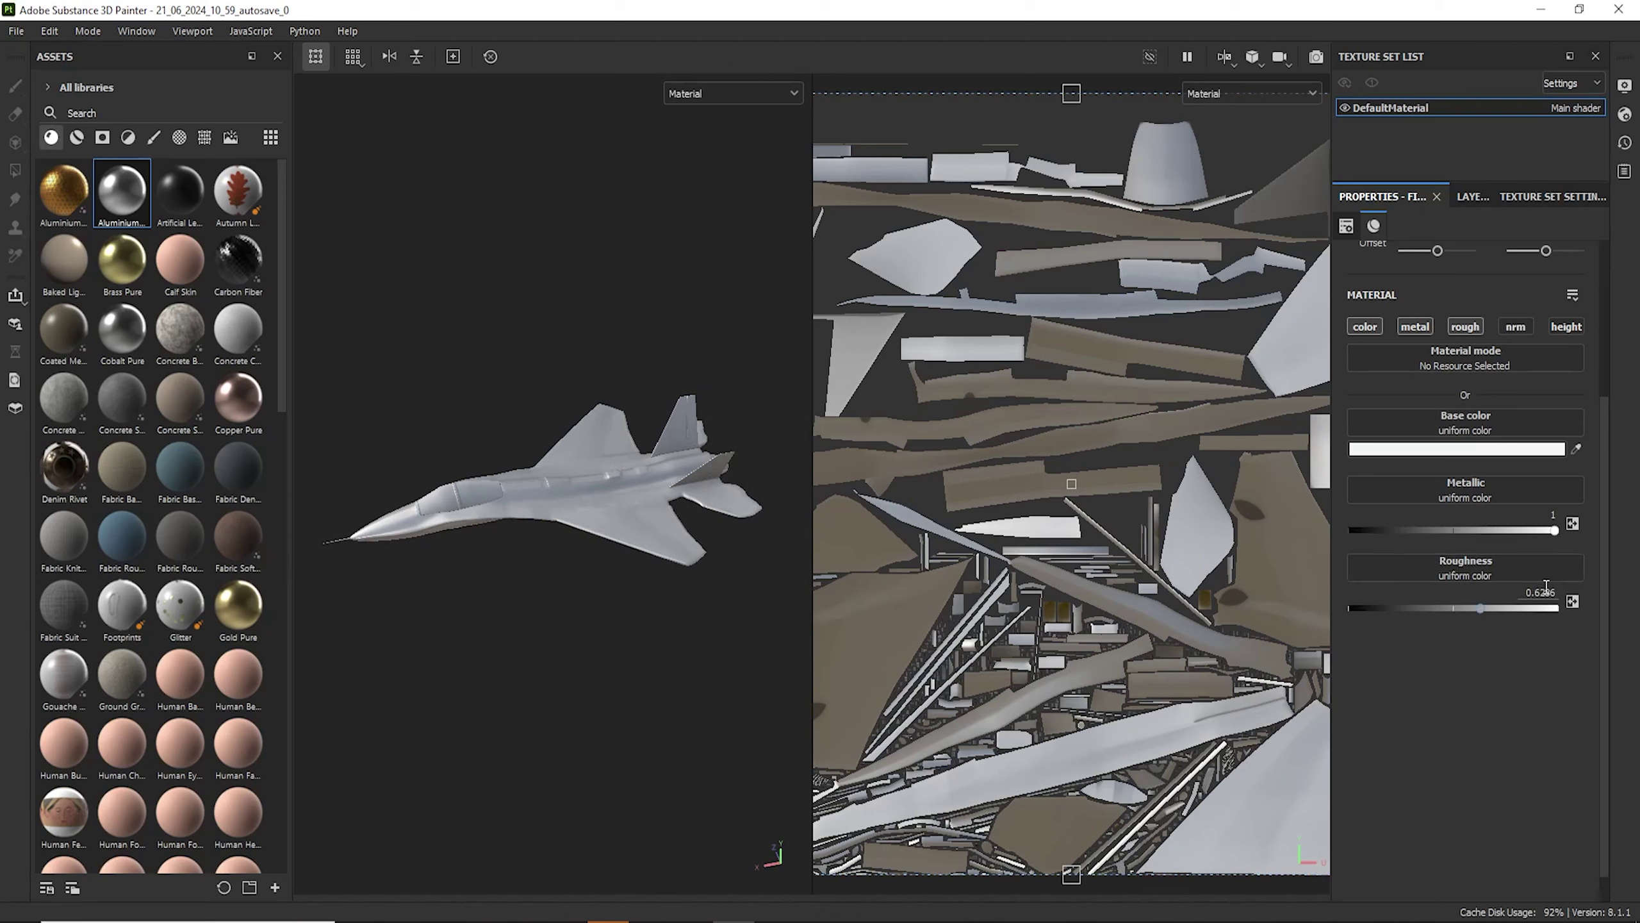
double_click(1546, 586)
text(0.)
key(Return)
Change the Aluminium Pure layer's base color to the medium gray 6F7070.
scroll(480, 560, up, 8)
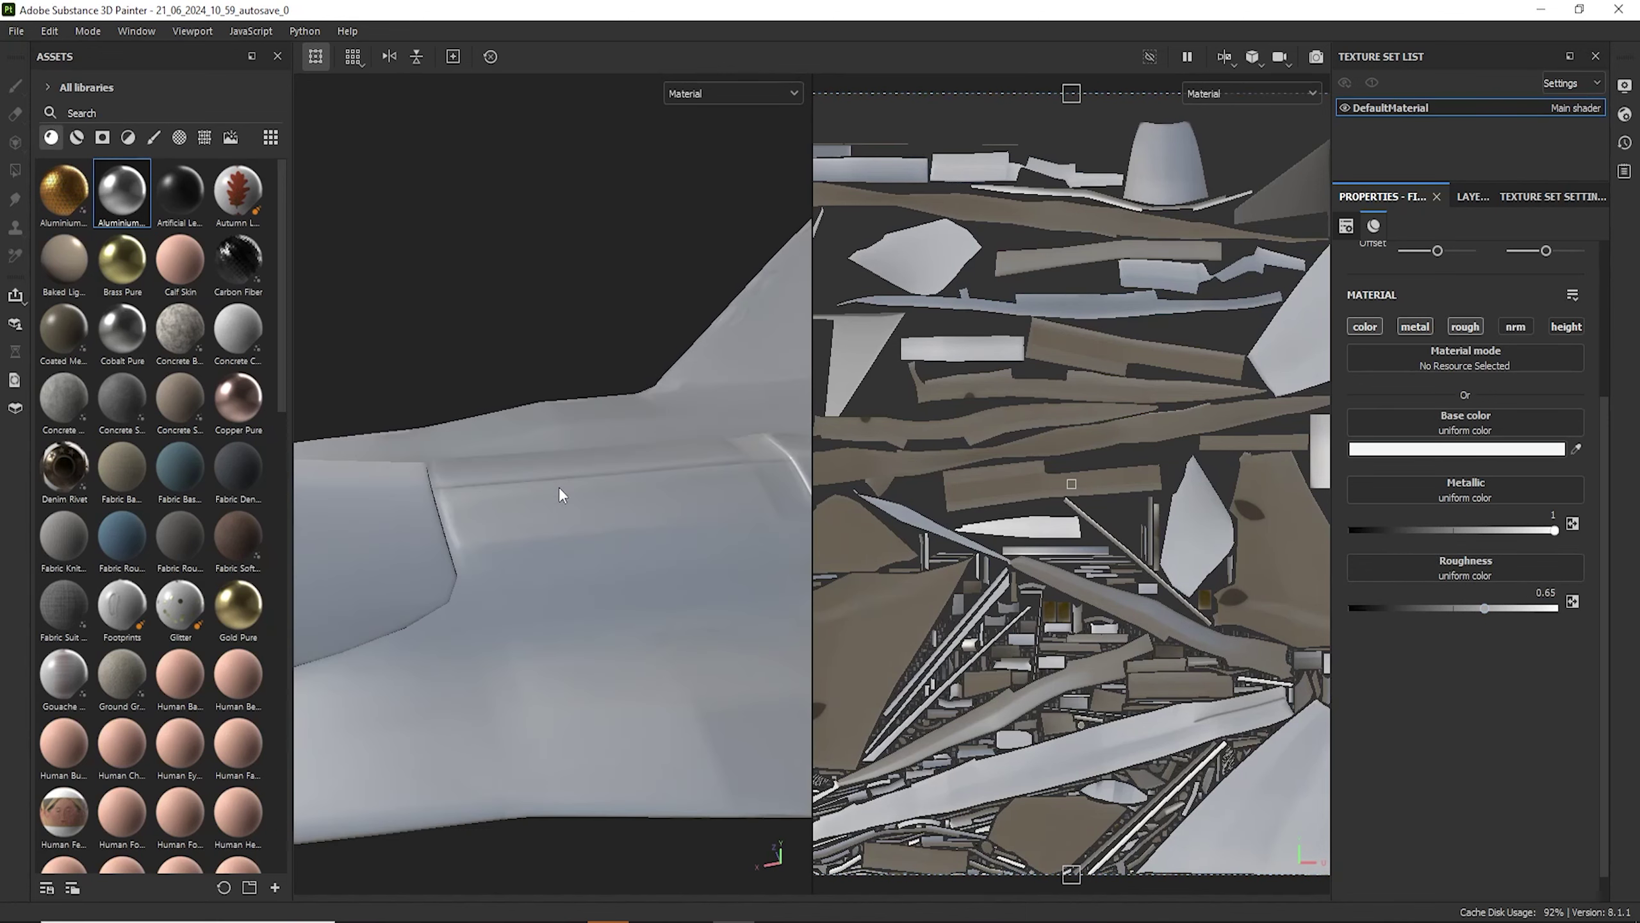
alt+drag(561, 494, 672, 342)
click(1486, 449)
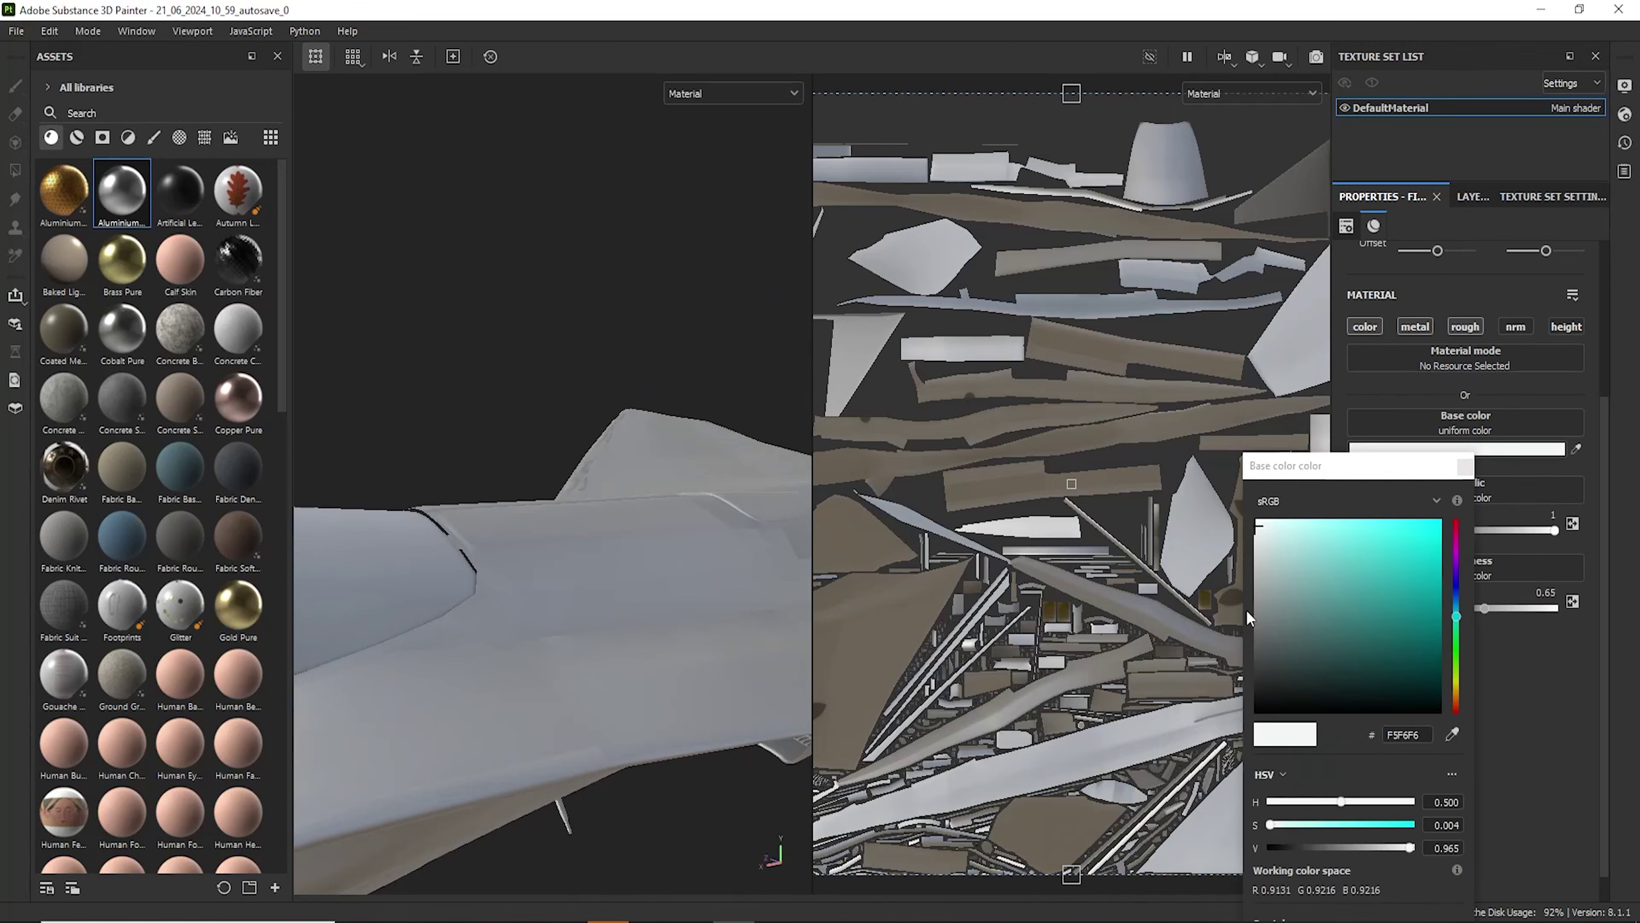
drag(1256, 611, 1257, 644)
alt+drag(456, 578, 481, 598)
drag(1258, 642, 1258, 628)
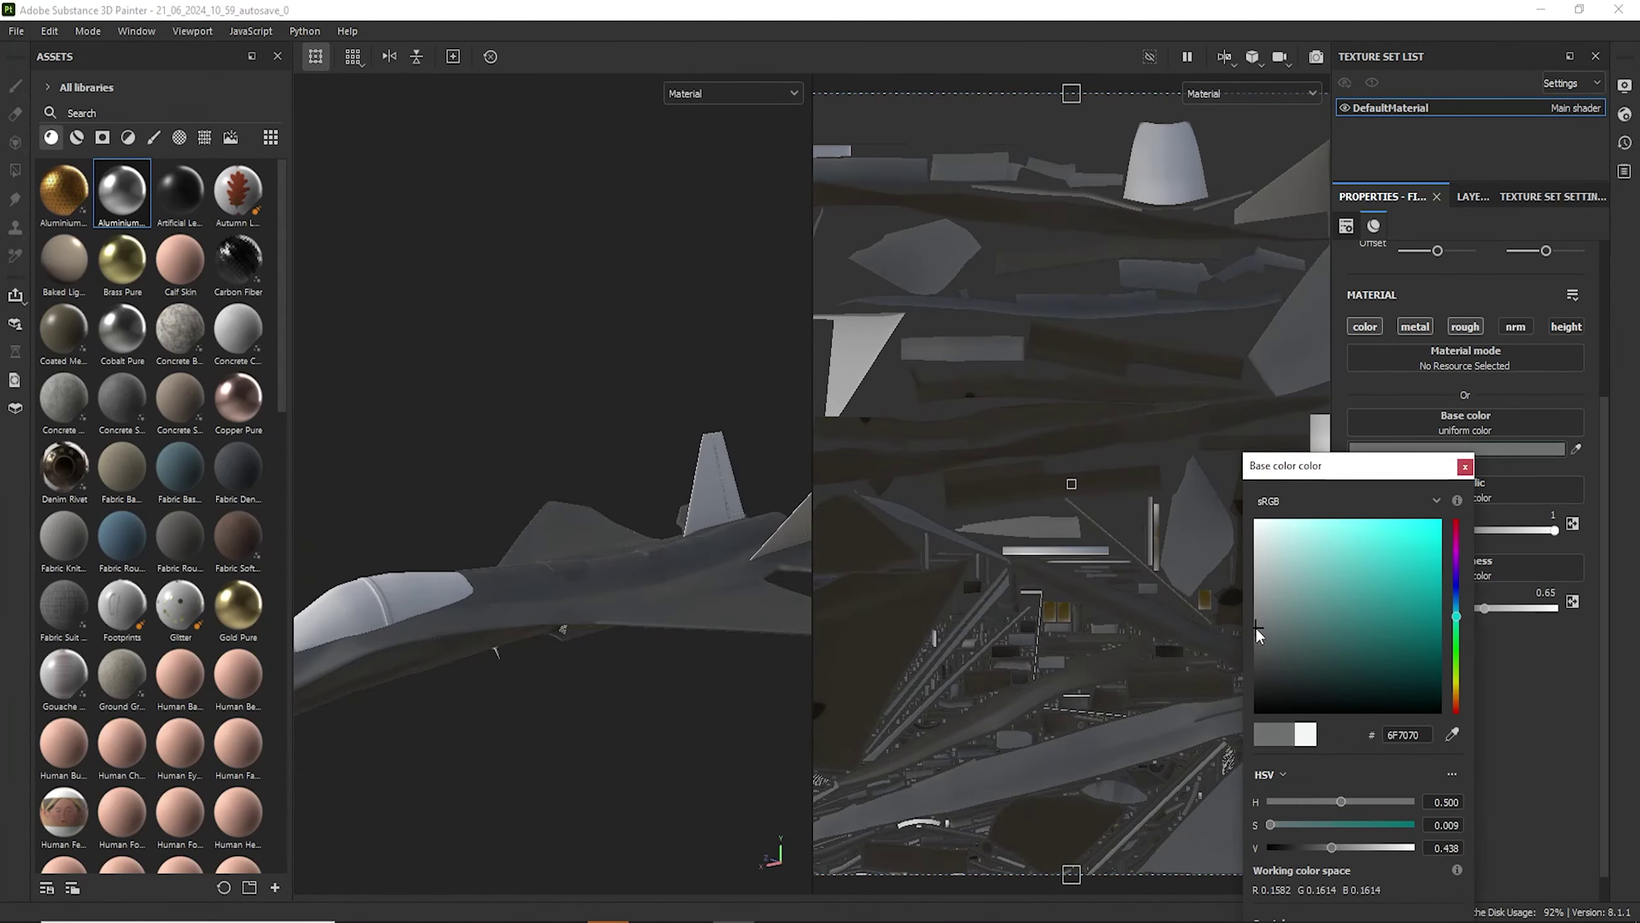
click(1464, 467)
Fill both vertical tail fins into the Aluminium Pure layer's mask.
click(1453, 197)
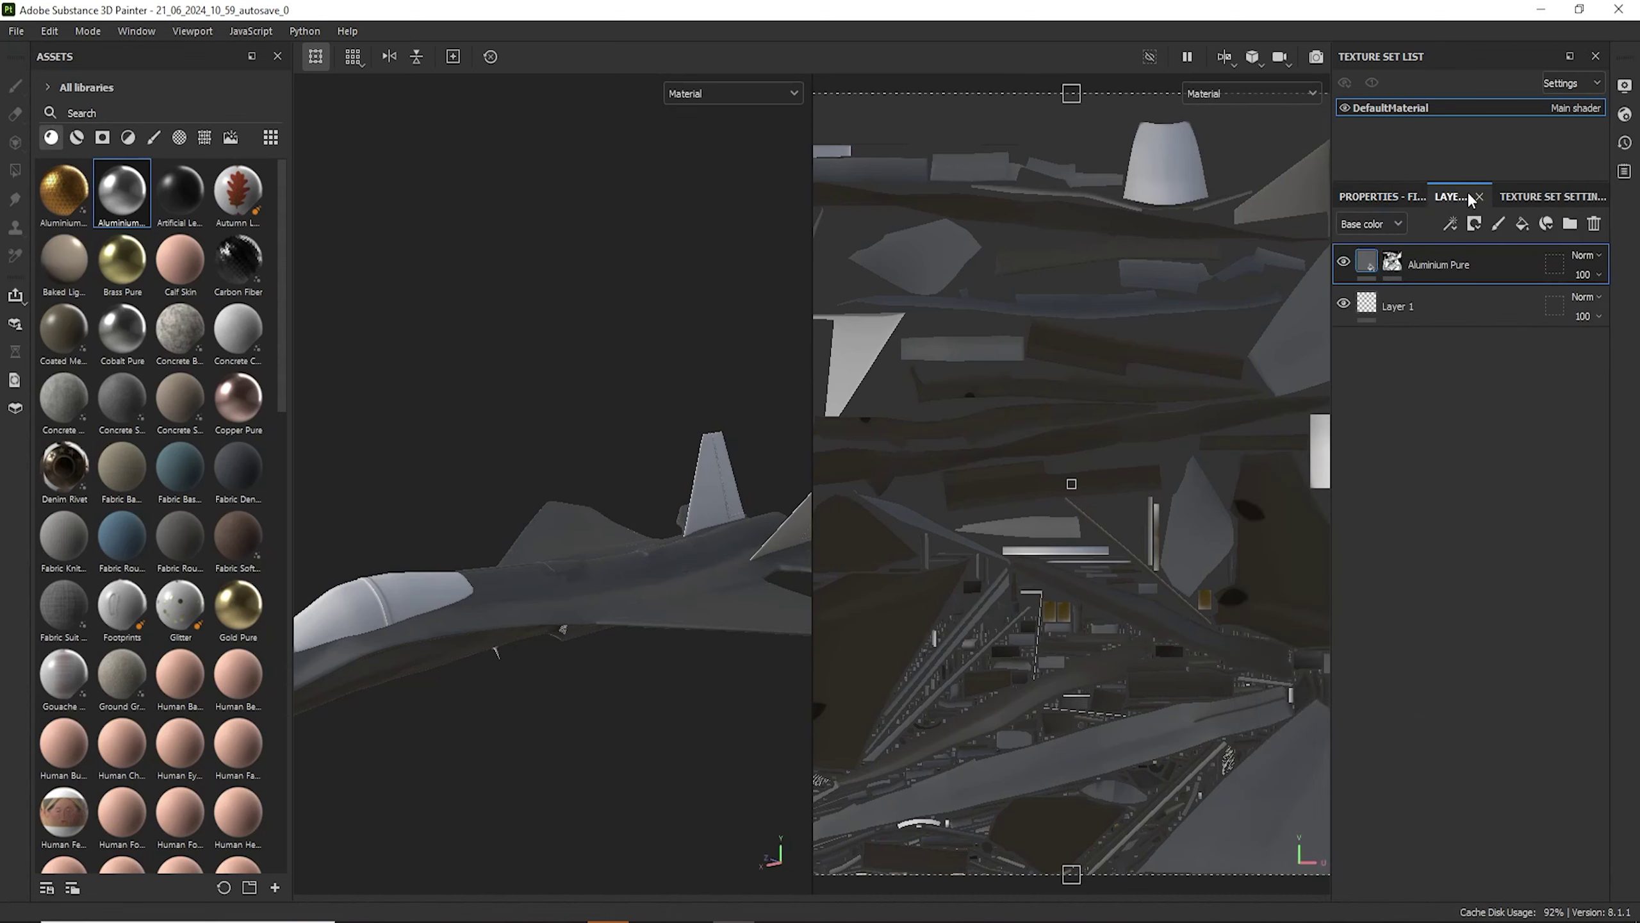
click(1393, 262)
alt+drag(452, 517, 549, 542)
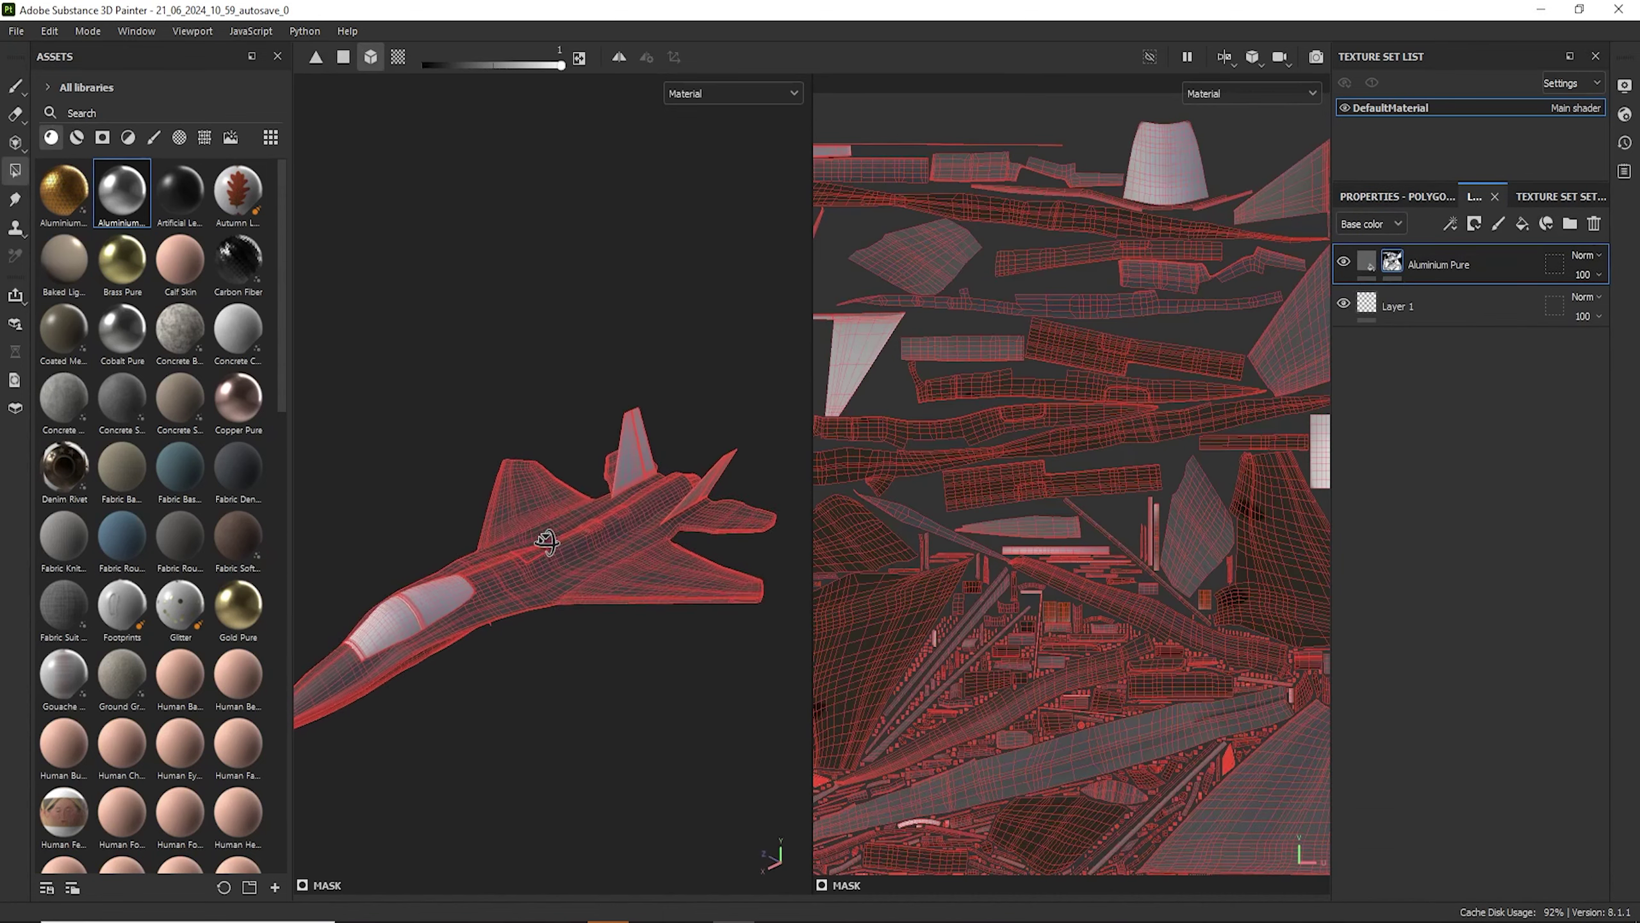
scroll(640, 478, up, 5)
alt+drag(642, 478, 447, 450)
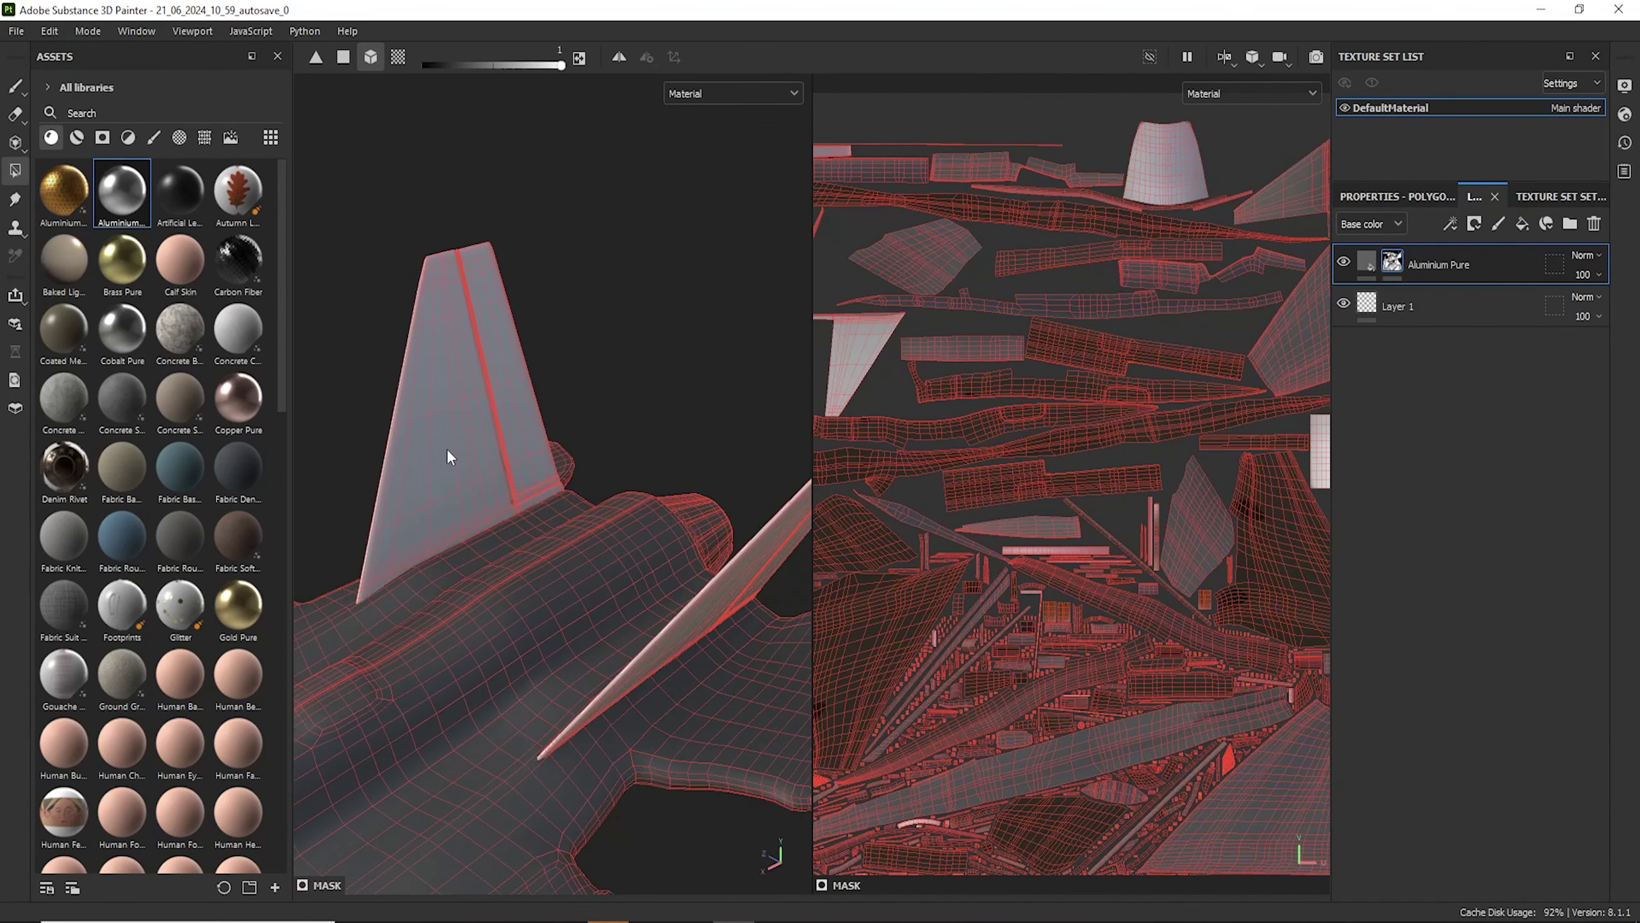
click(474, 402)
click(689, 627)
Examine the jet's masked coverage from the tail fins to the cockpit canopy, nose and wings.
scroll(560, 625, down, 6)
alt+drag(603, 628, 598, 539)
scroll(489, 595, down, 3)
scroll(588, 582, up, 4)
scroll(586, 577, up, 5)
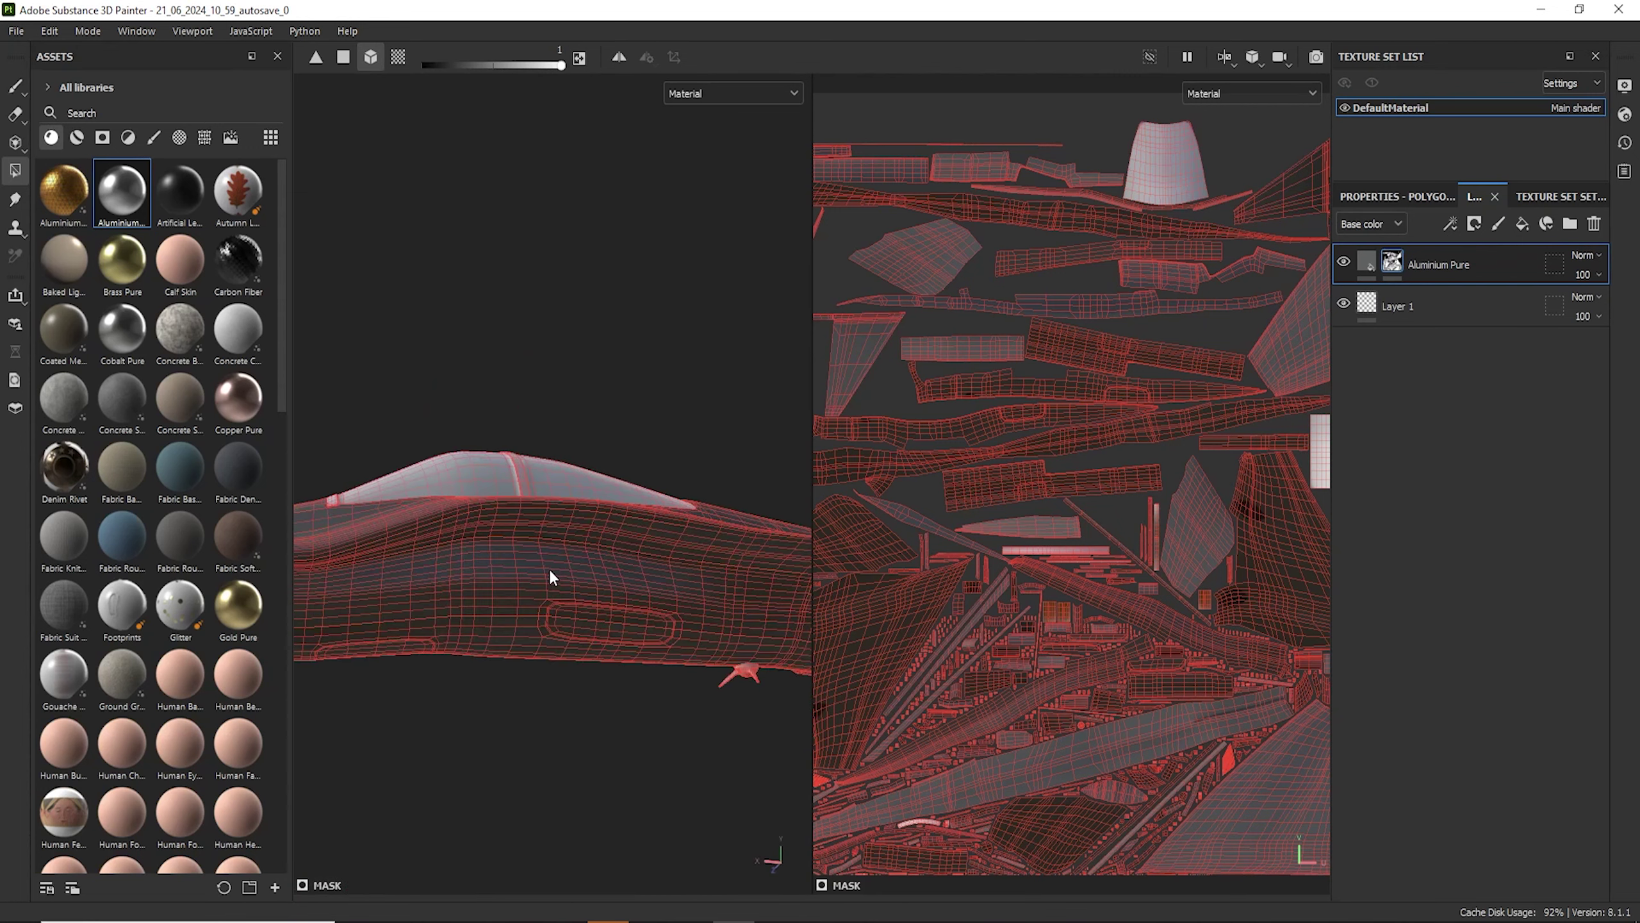
scroll(556, 562, down, 3)
scroll(630, 511, up, 4)
scroll(624, 470, down, 6)
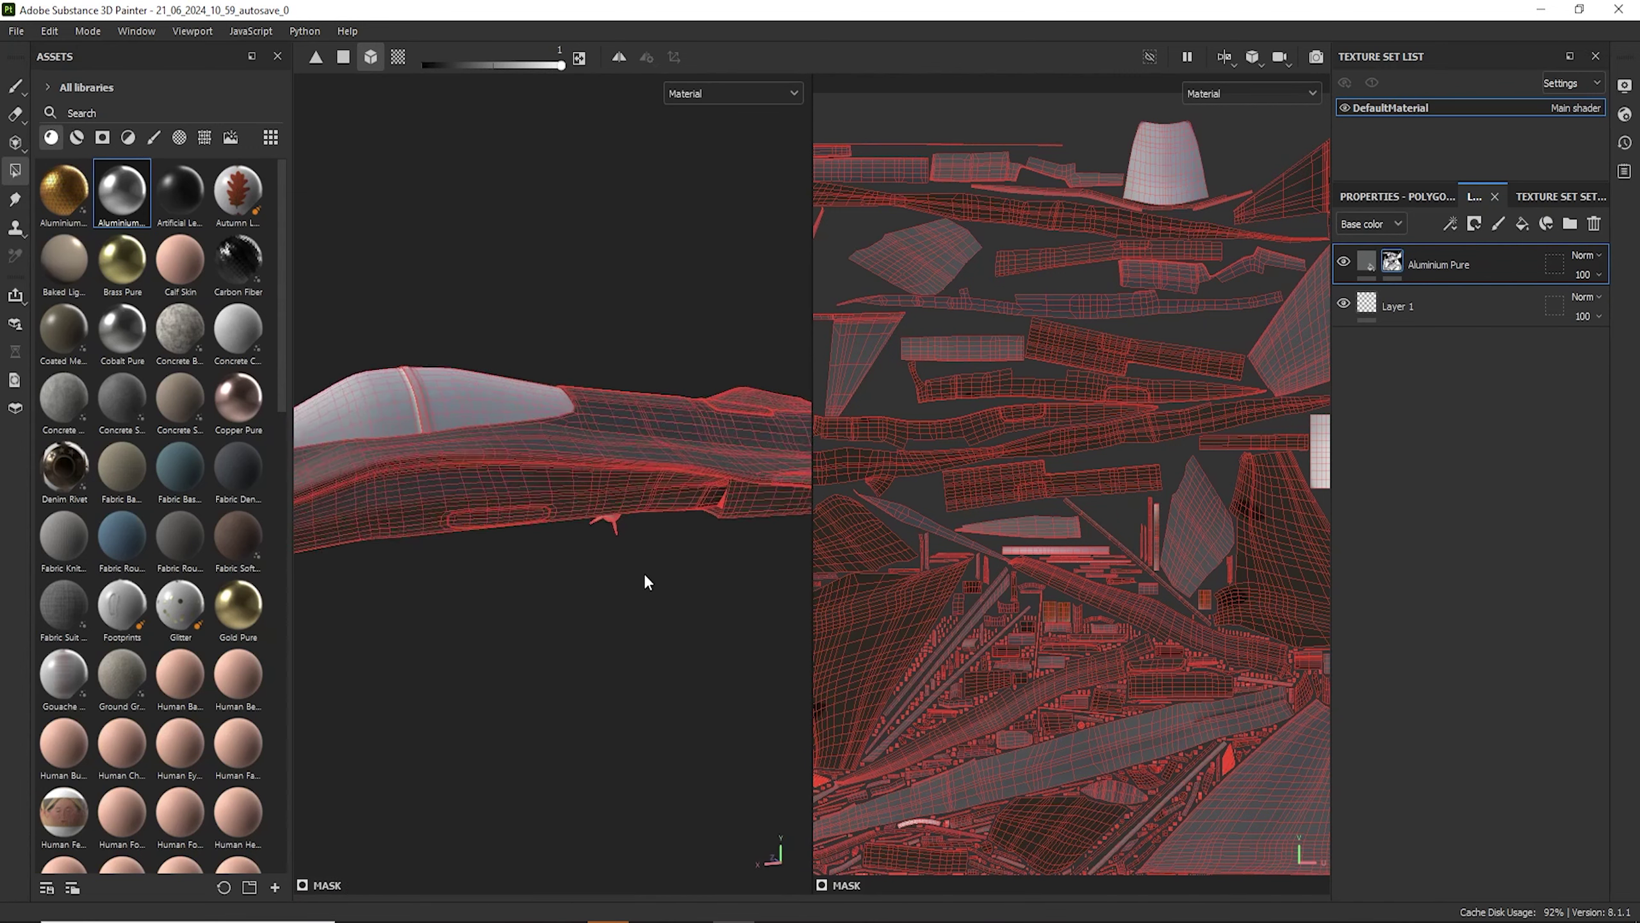
alt+drag(687, 461, 617, 563)
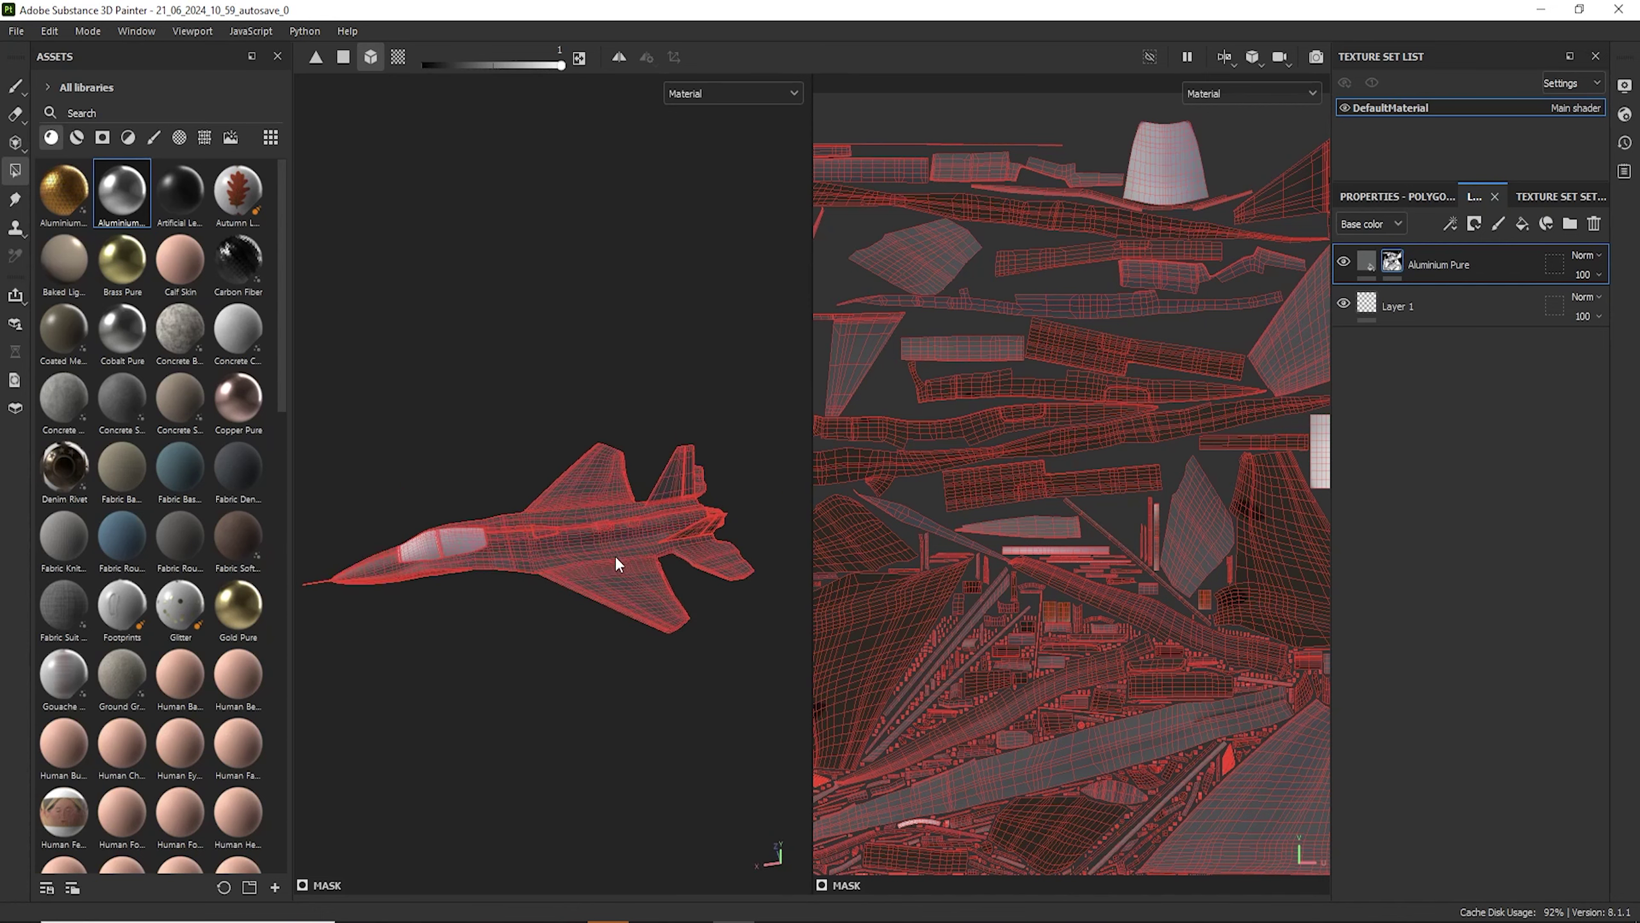
scroll(590, 491, up, 5)
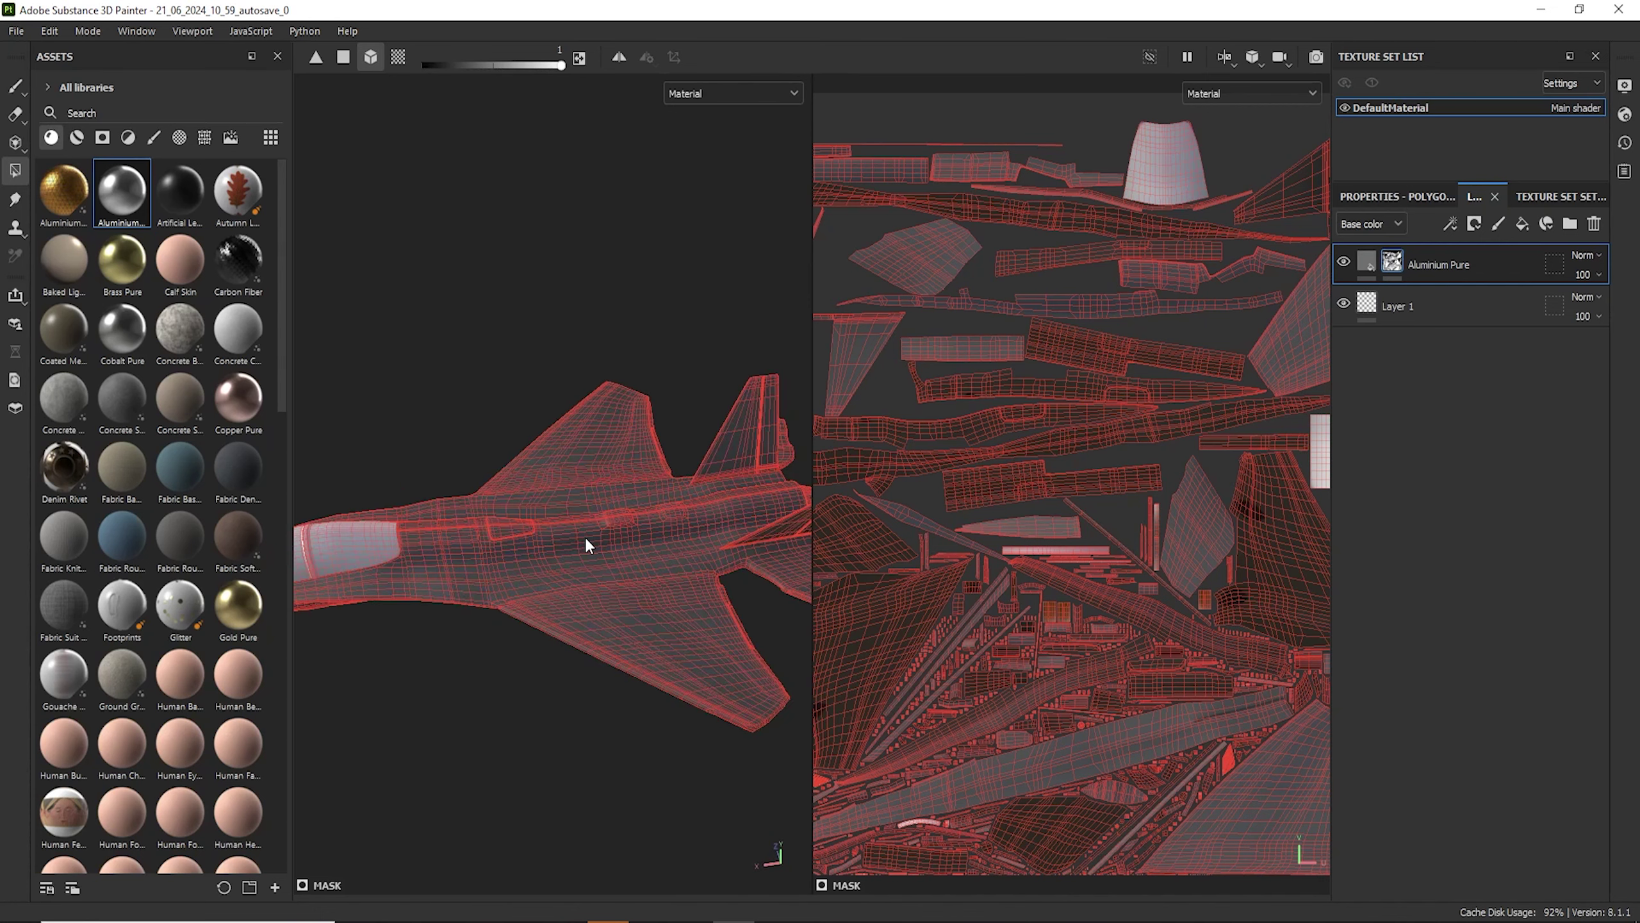
scroll(584, 536, down, 5)
alt+middle_drag(417, 569, 523, 528)
scroll(509, 534, up, 5)
alt+drag(633, 562, 710, 455)
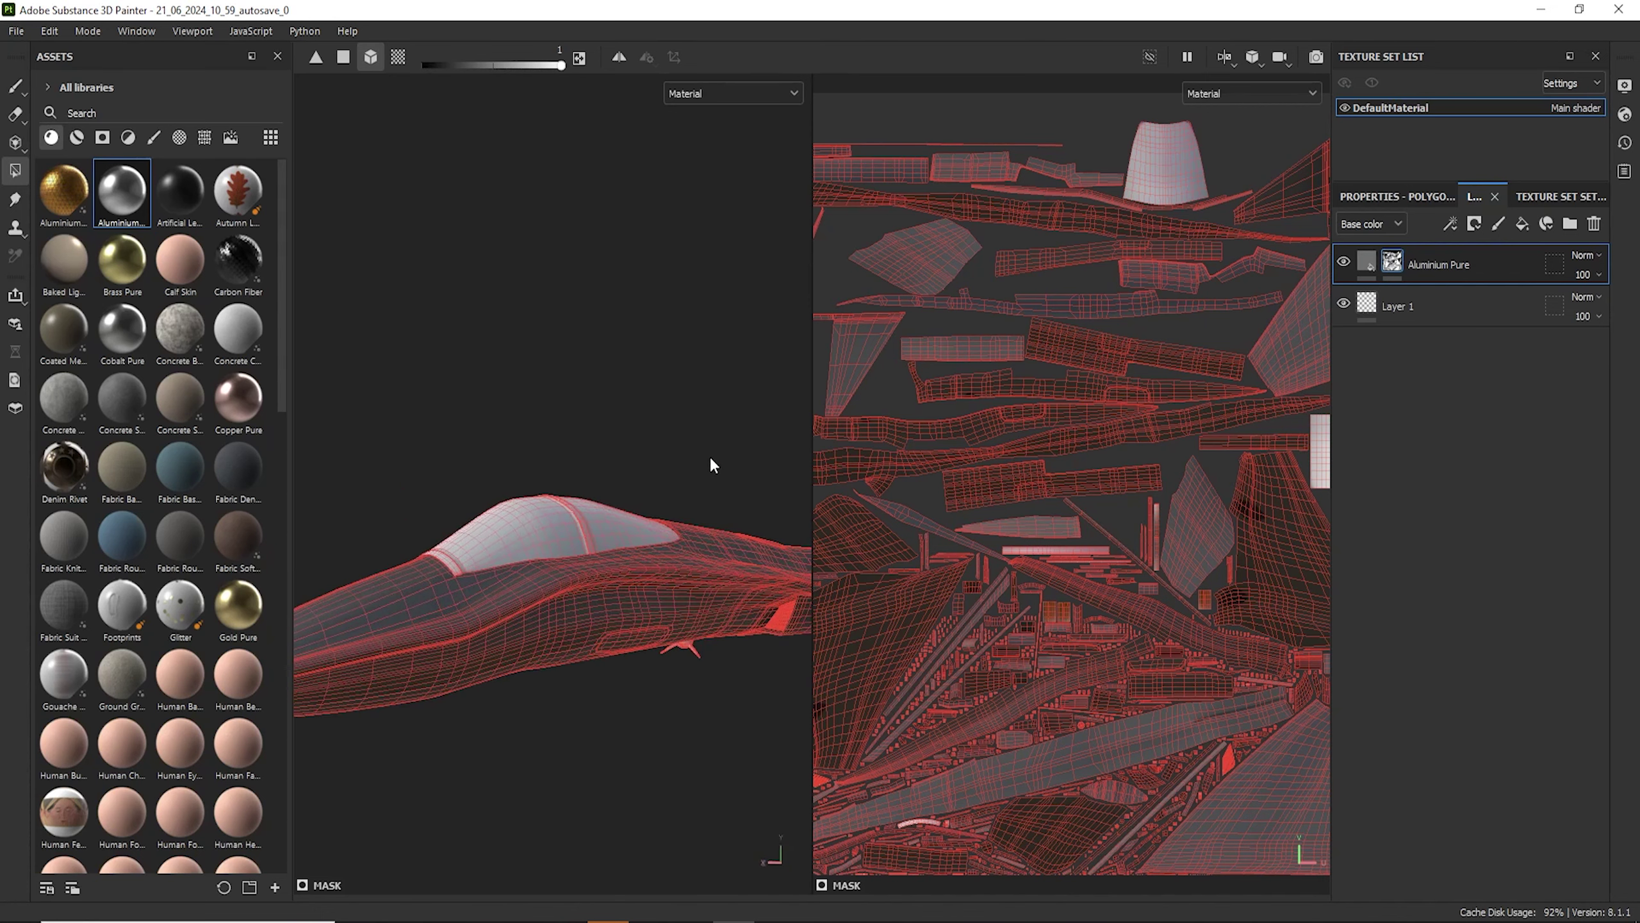
scroll(684, 468, down, 3)
alt+middle_drag(589, 502, 600, 529)
alt+drag(600, 529, 523, 566)
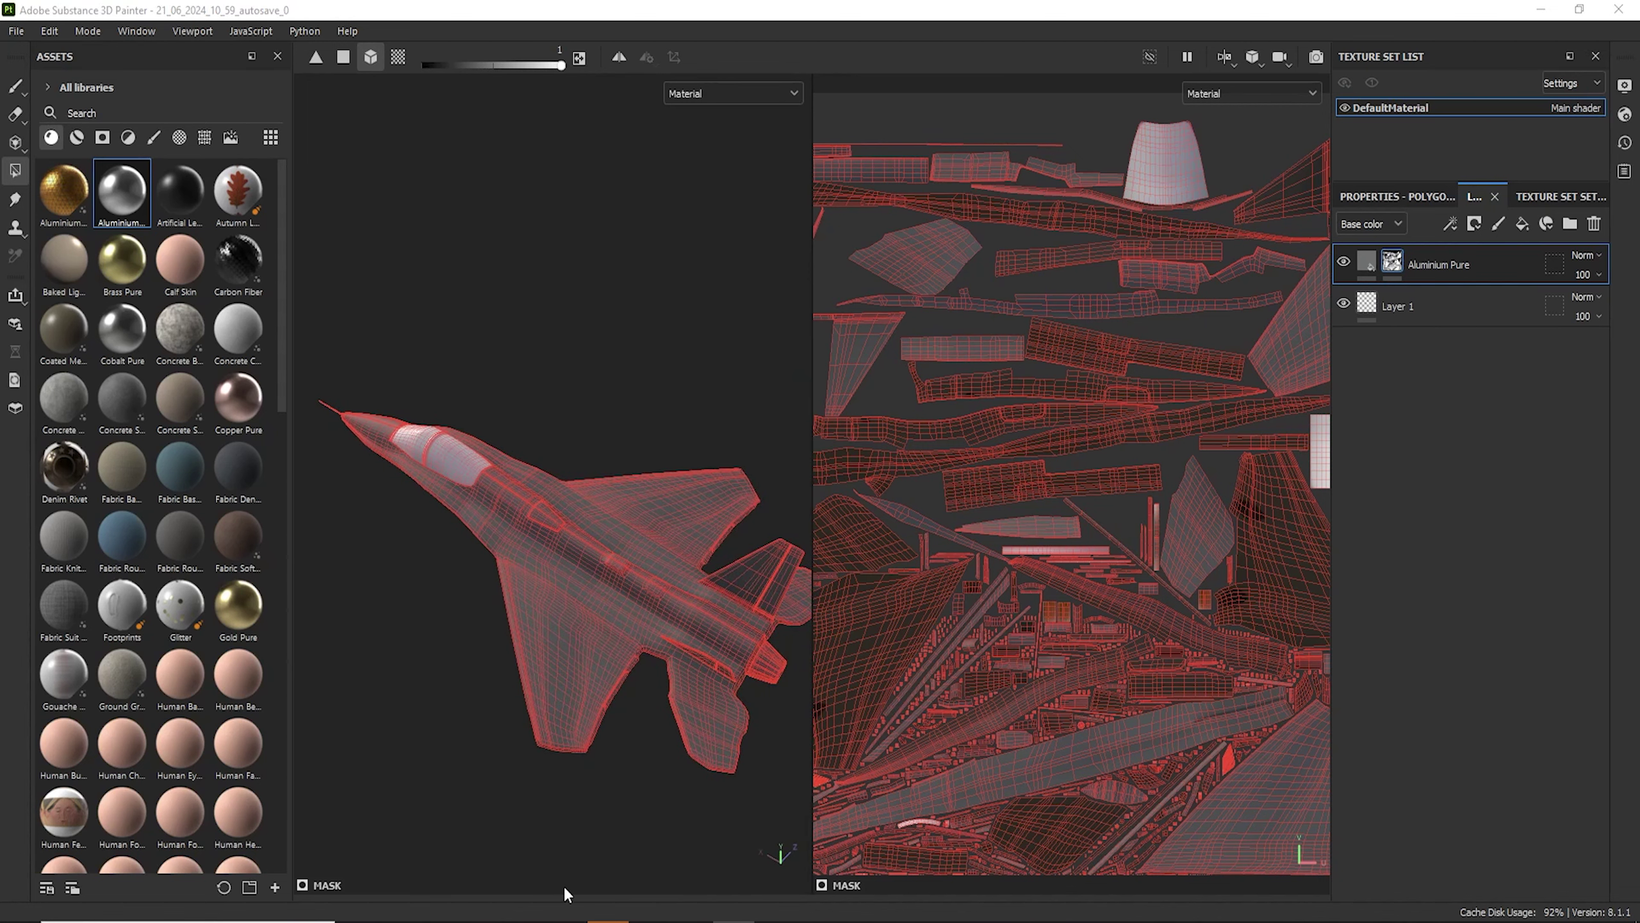
Switch to File Explorer and bring Roundel_of_the_USAF_edited from the jet fighter decals folder into the asset library.
click(565, 916)
double_click(666, 305)
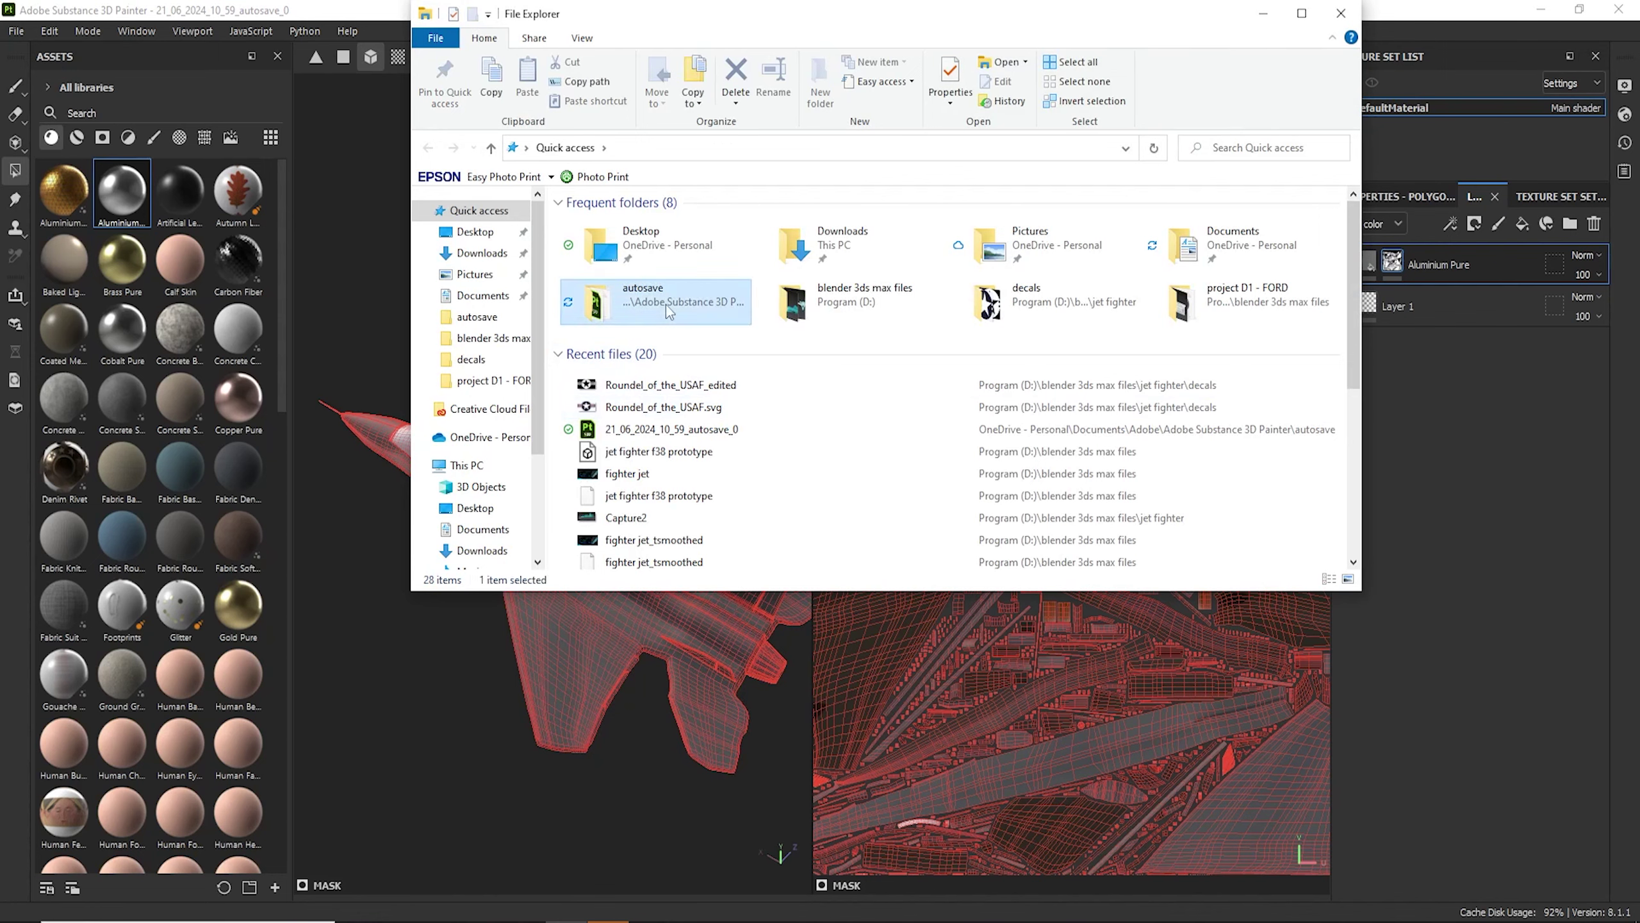
key(alt+Left)
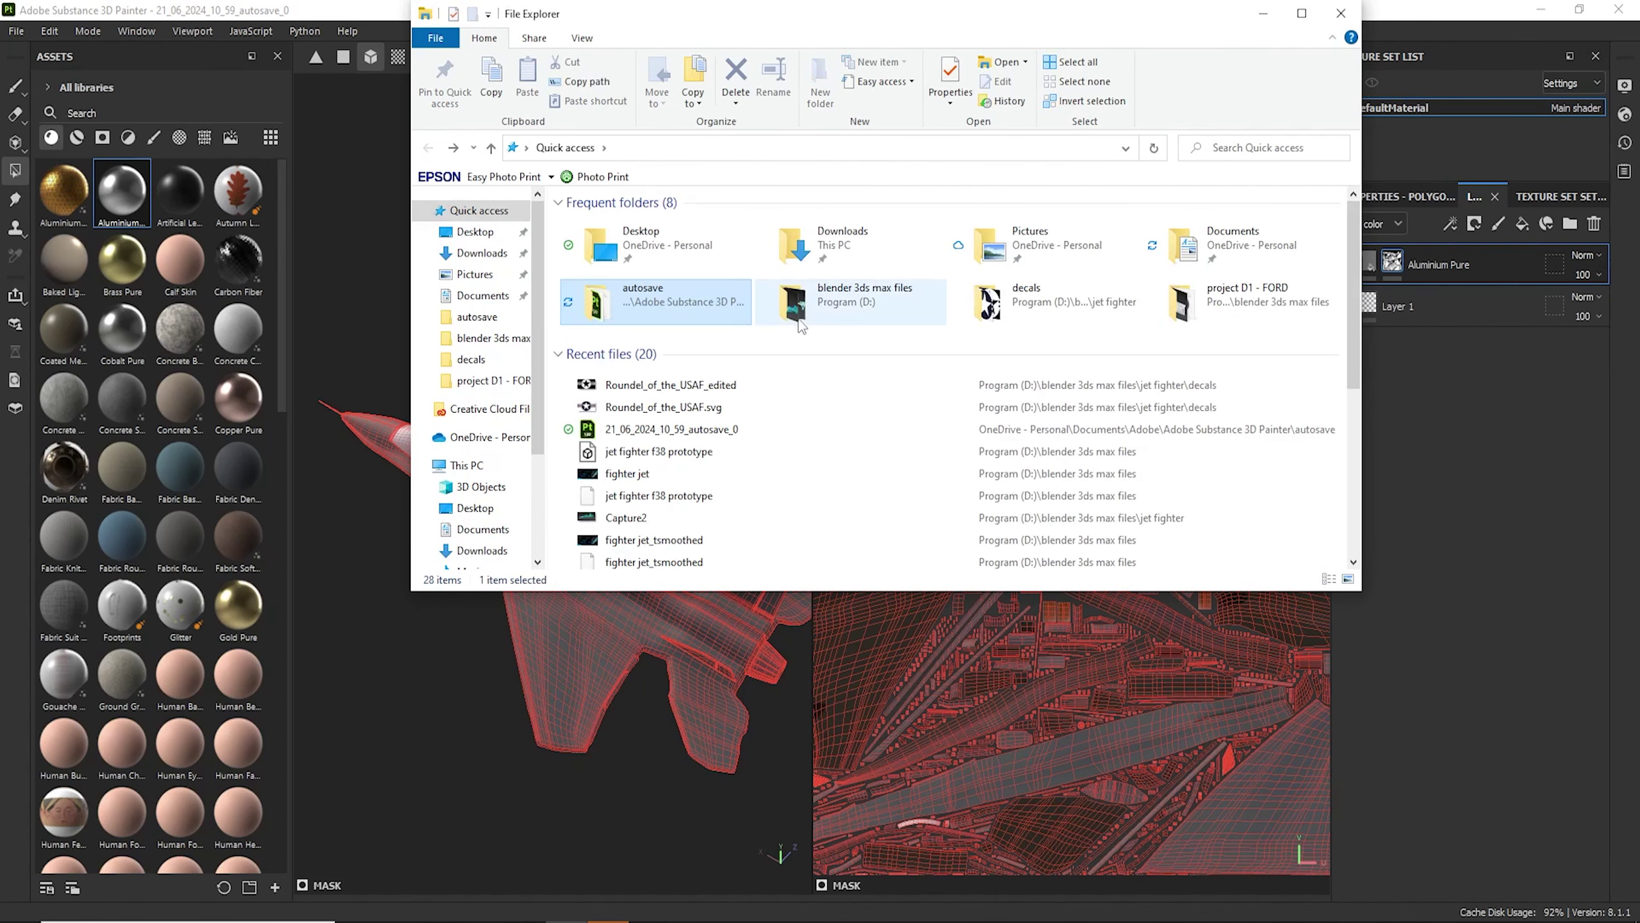
double_click(825, 315)
double_click(648, 230)
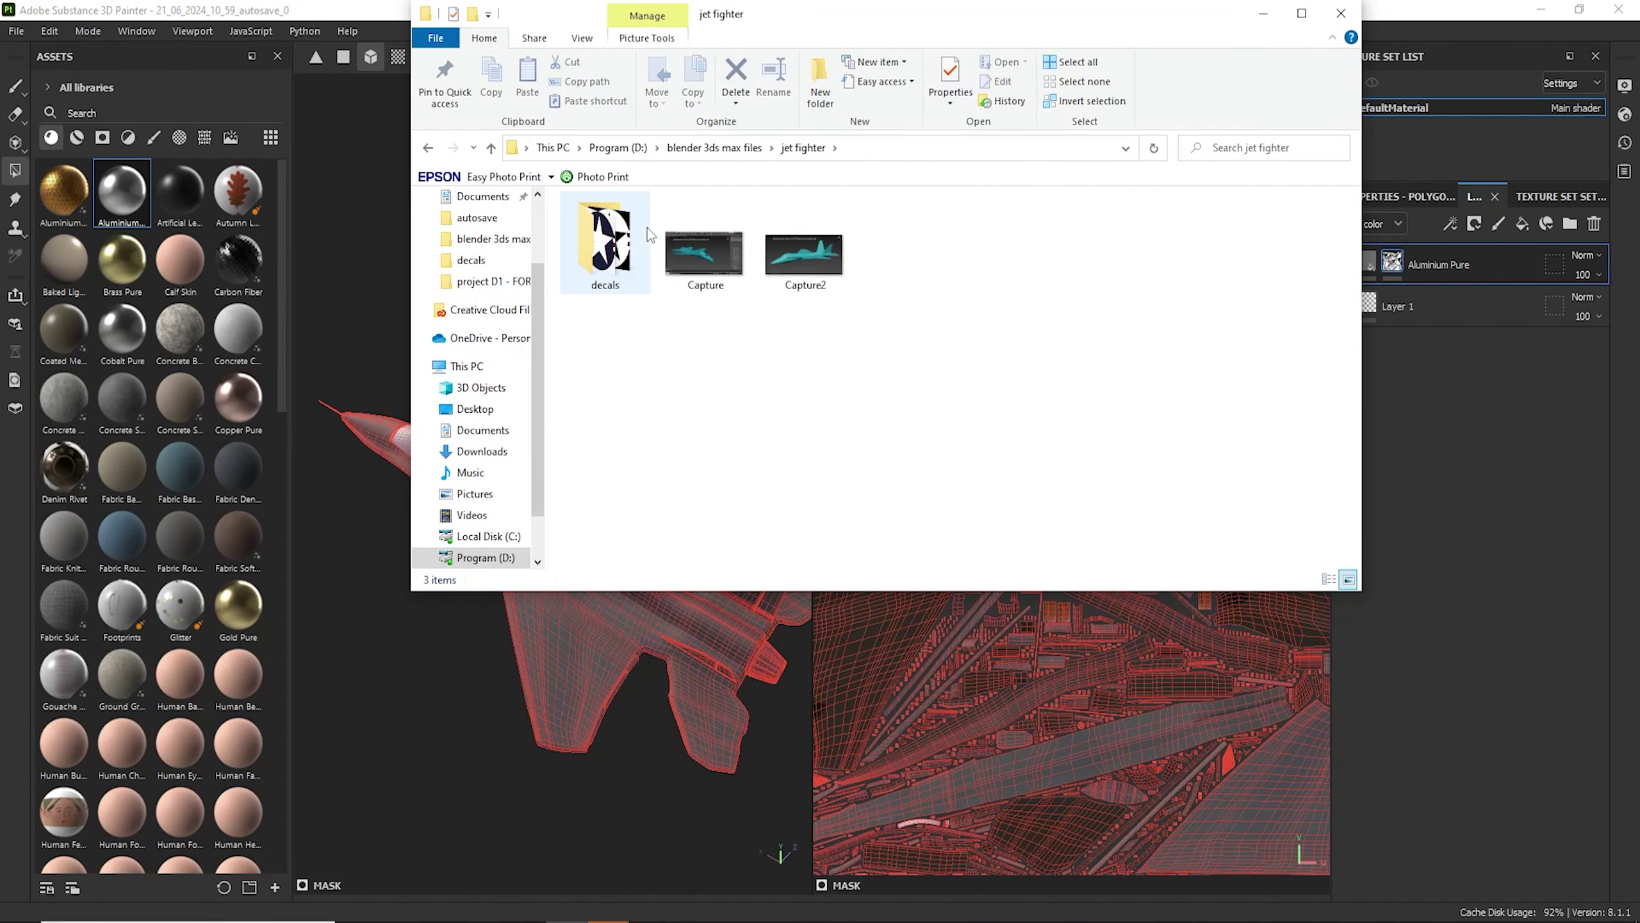
double_click(604, 259)
click(709, 285)
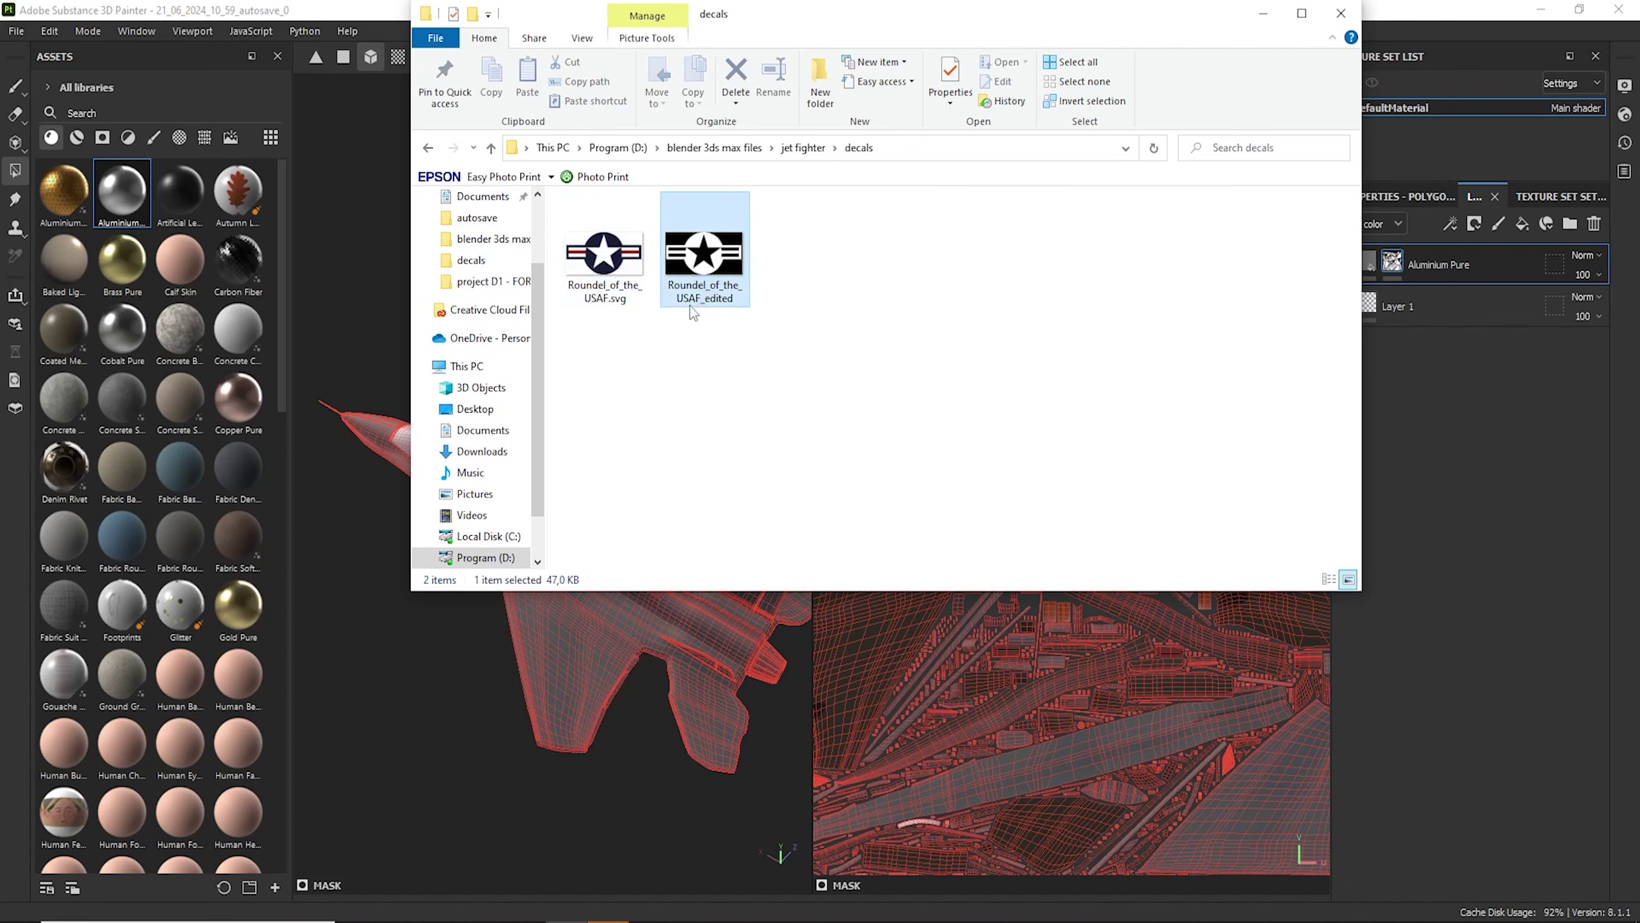
drag(694, 301, 159, 443)
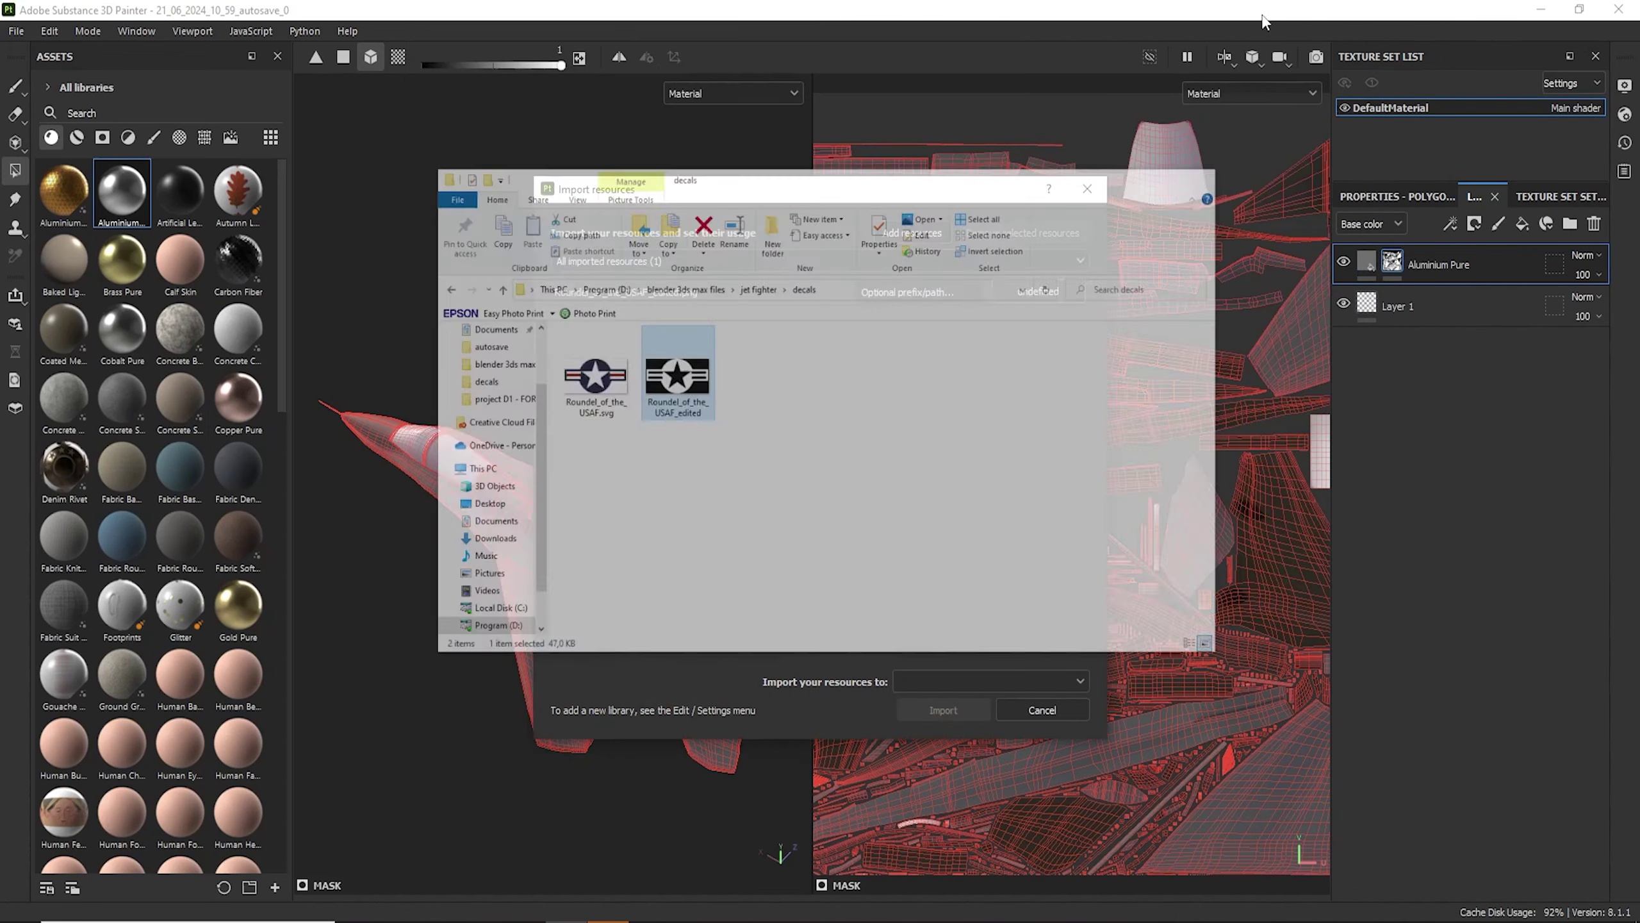
Import Roundel_of_the_USAF_edited.png as an alpha into the current project.
click(1038, 291)
click(1057, 319)
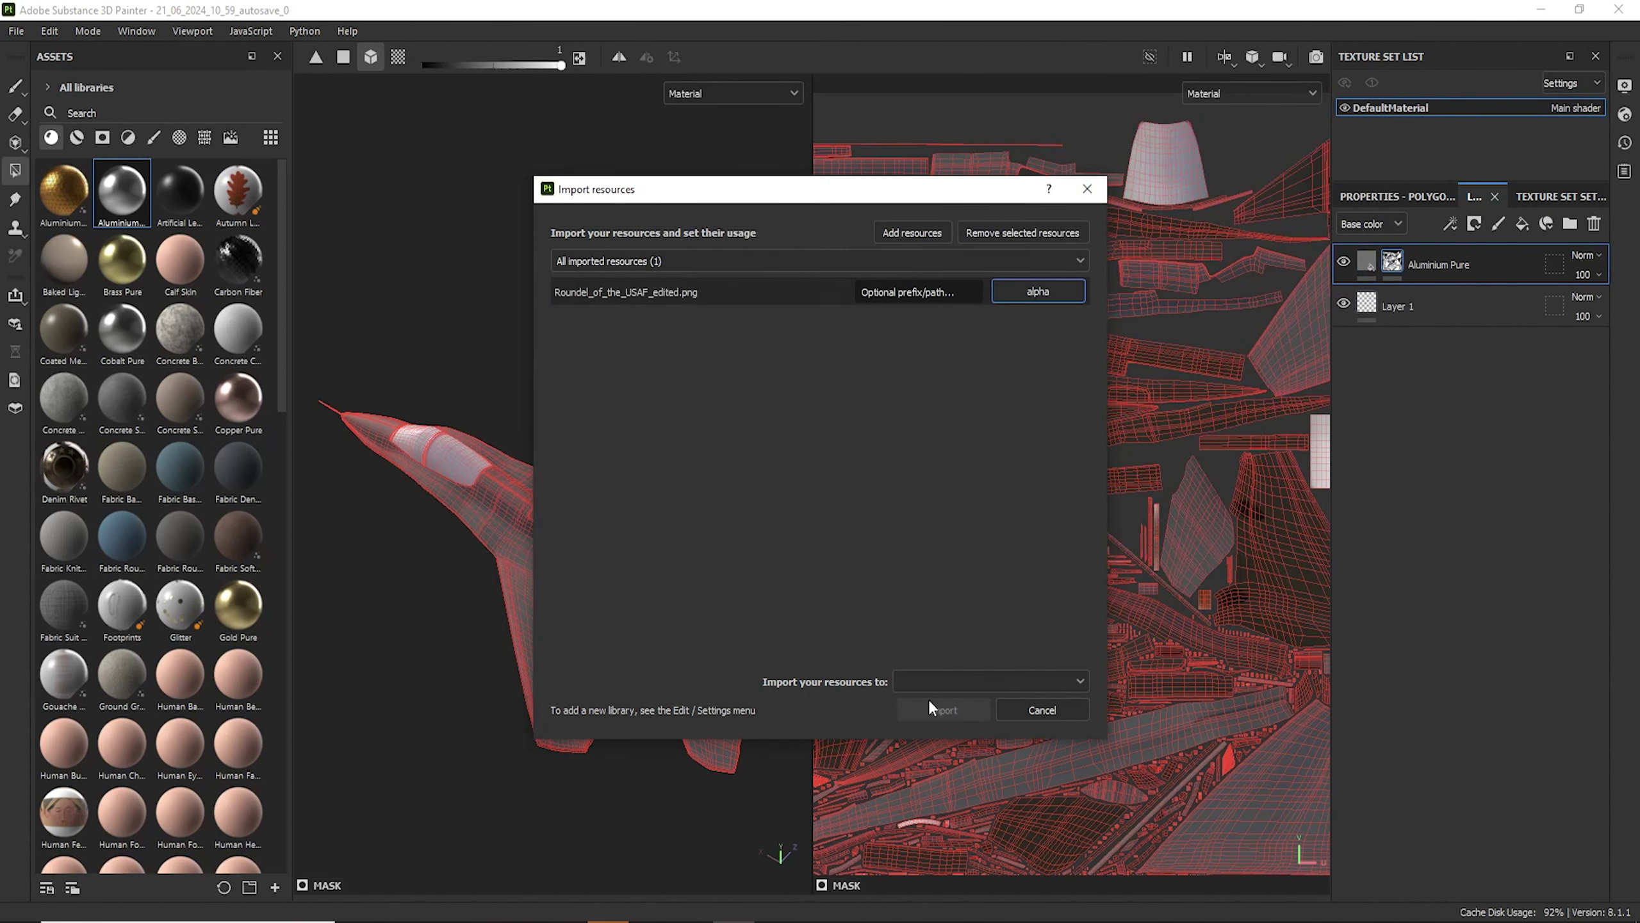
click(995, 681)
click(977, 698)
click(942, 709)
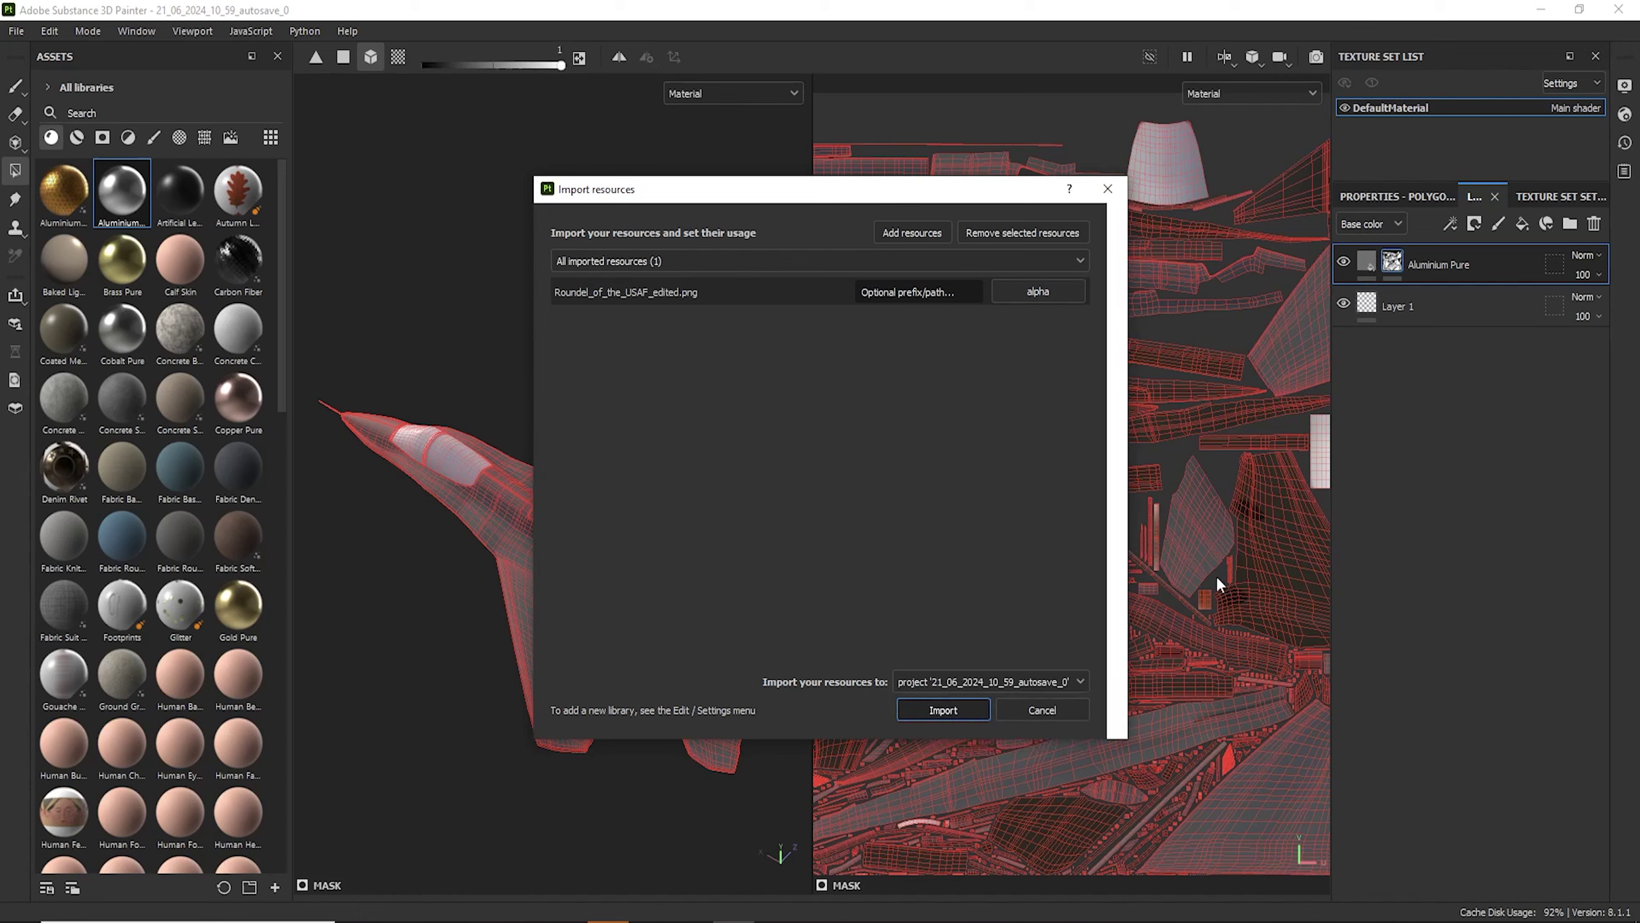
Add a new paint layer above the Aluminium Pure layer.
click(1422, 196)
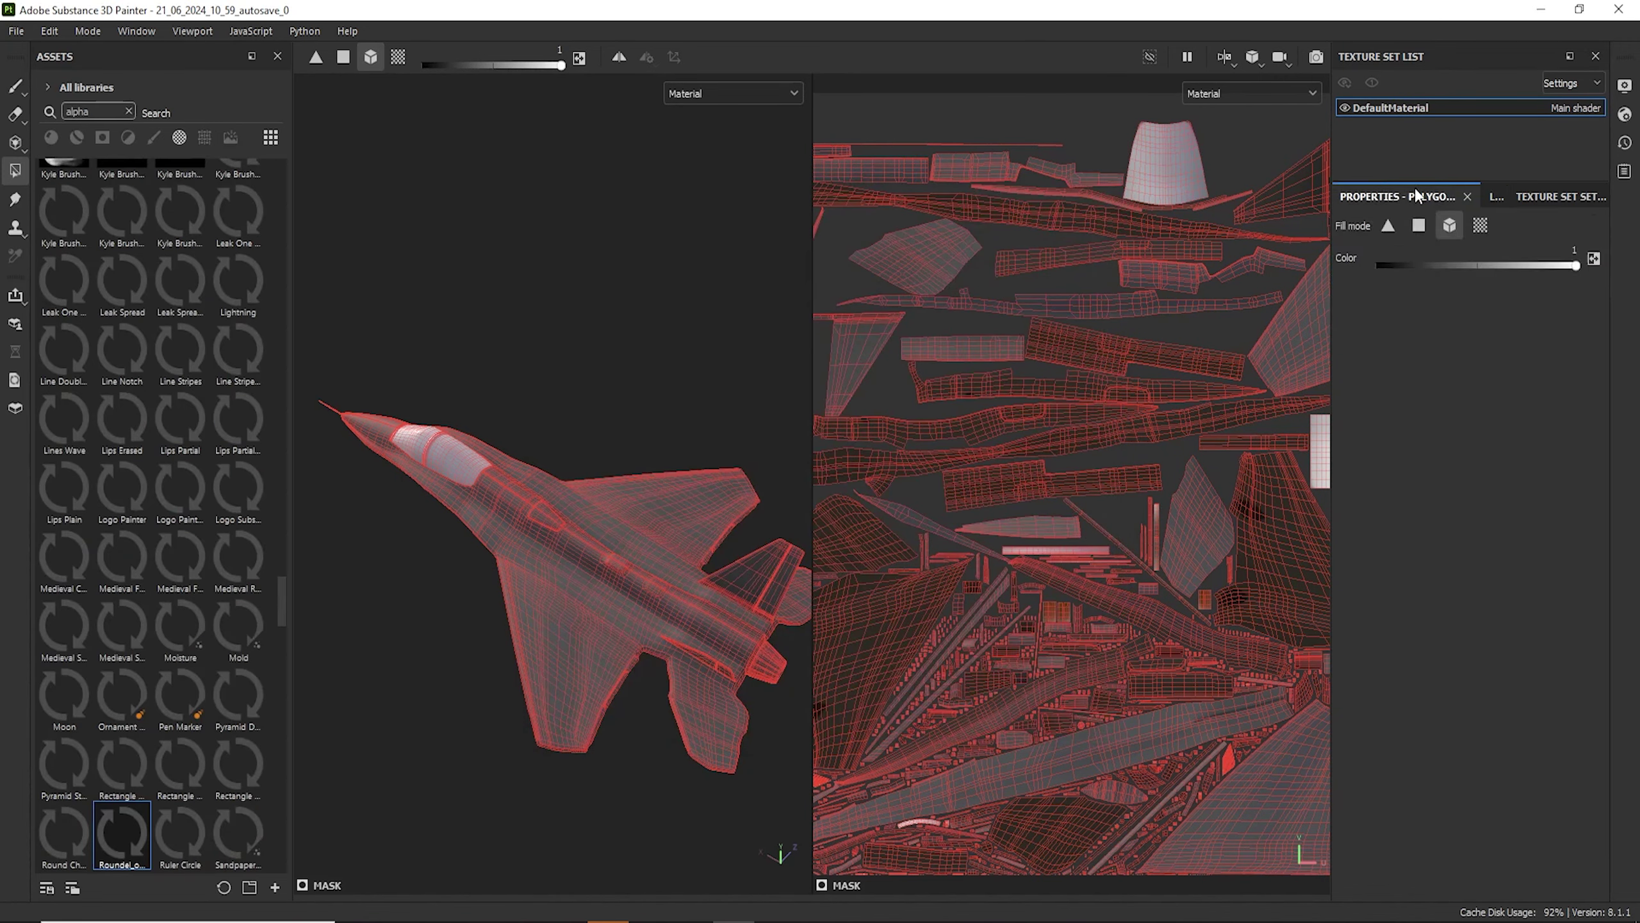
click(1500, 196)
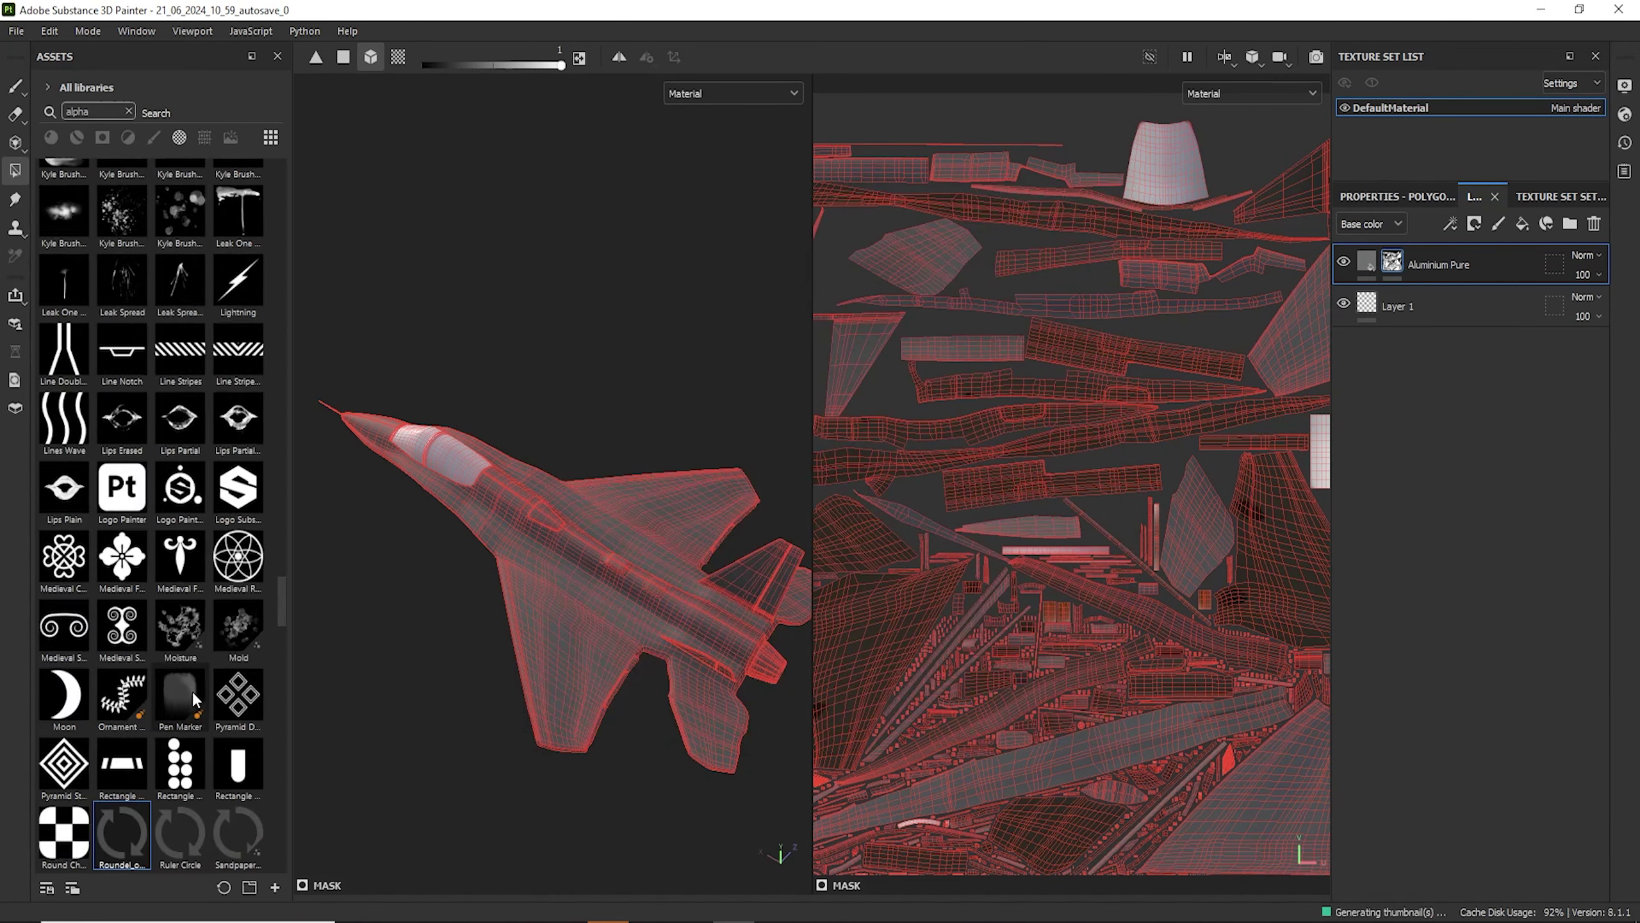
click(1498, 226)
Examine both wings in a straight top view for suitable roundel decal positions.
scroll(604, 574, up, 3)
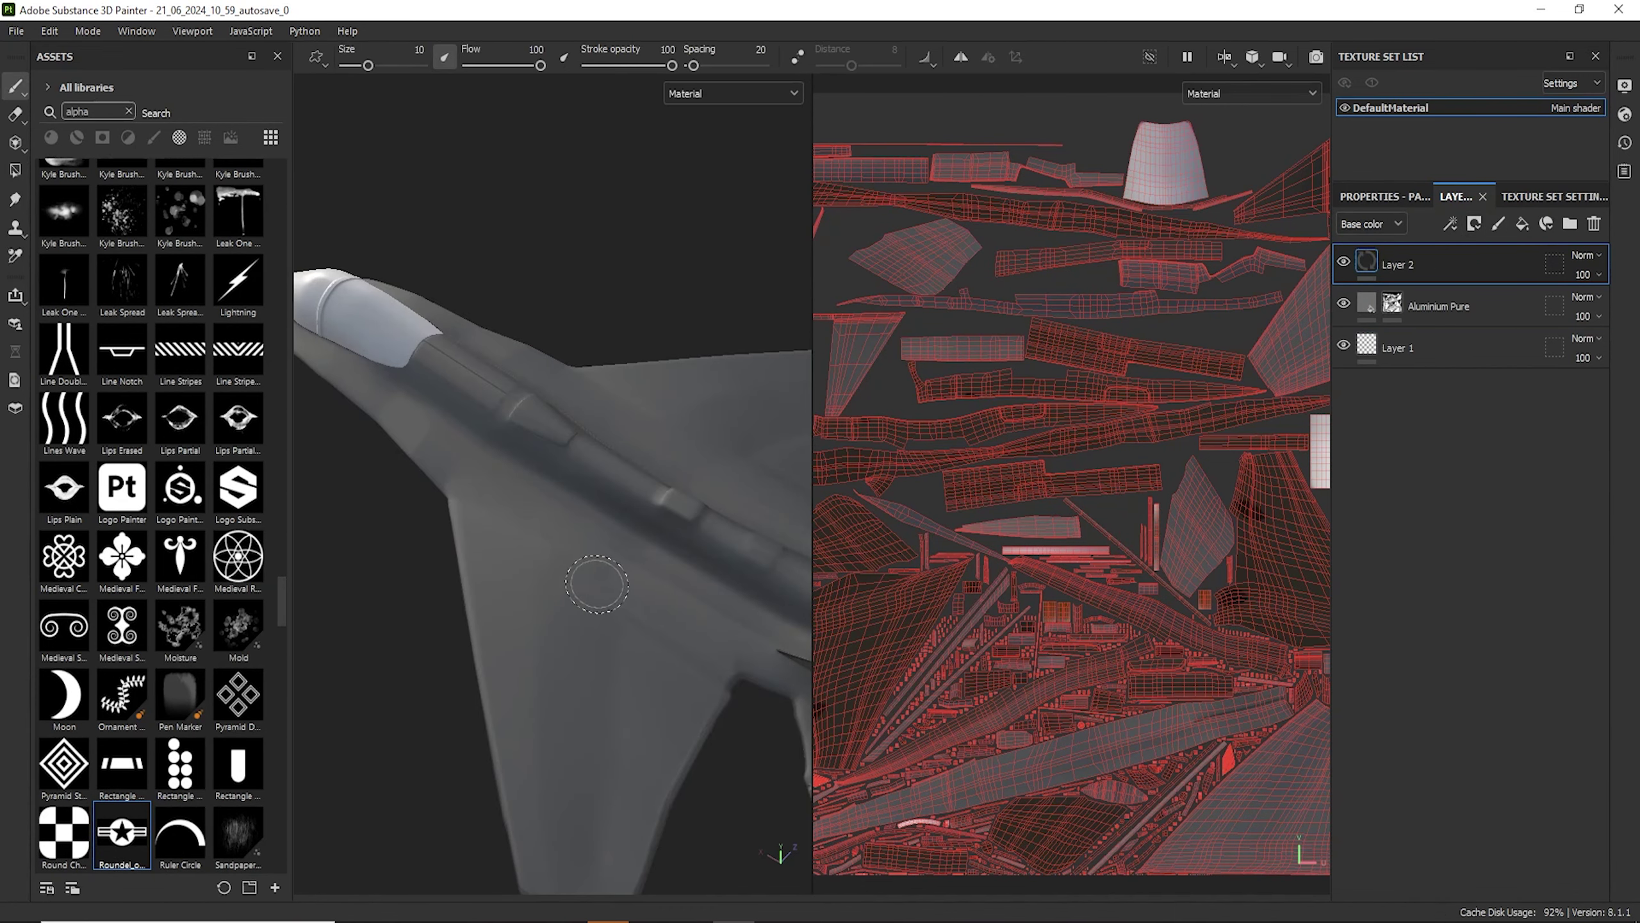
scroll(606, 584, down, 5)
alt+shift+drag(607, 584, 619, 589)
scroll(631, 548, up, 6)
scroll(633, 553, down, 4)
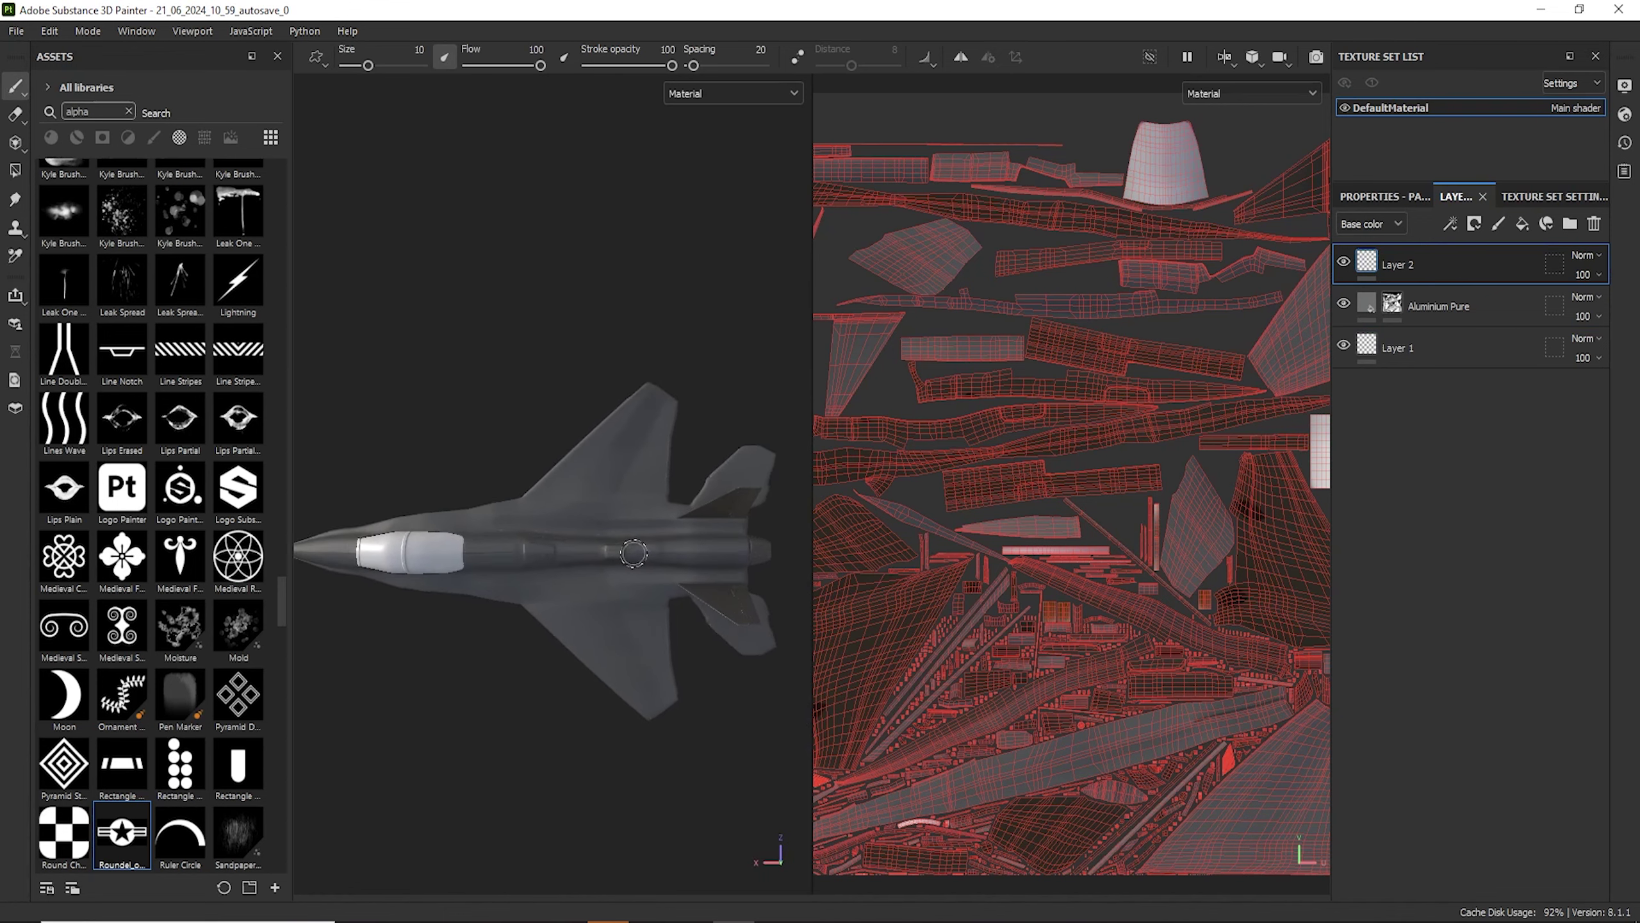
scroll(636, 517, up, 3)
scroll(641, 487, down, 3)
scroll(652, 487, up, 6)
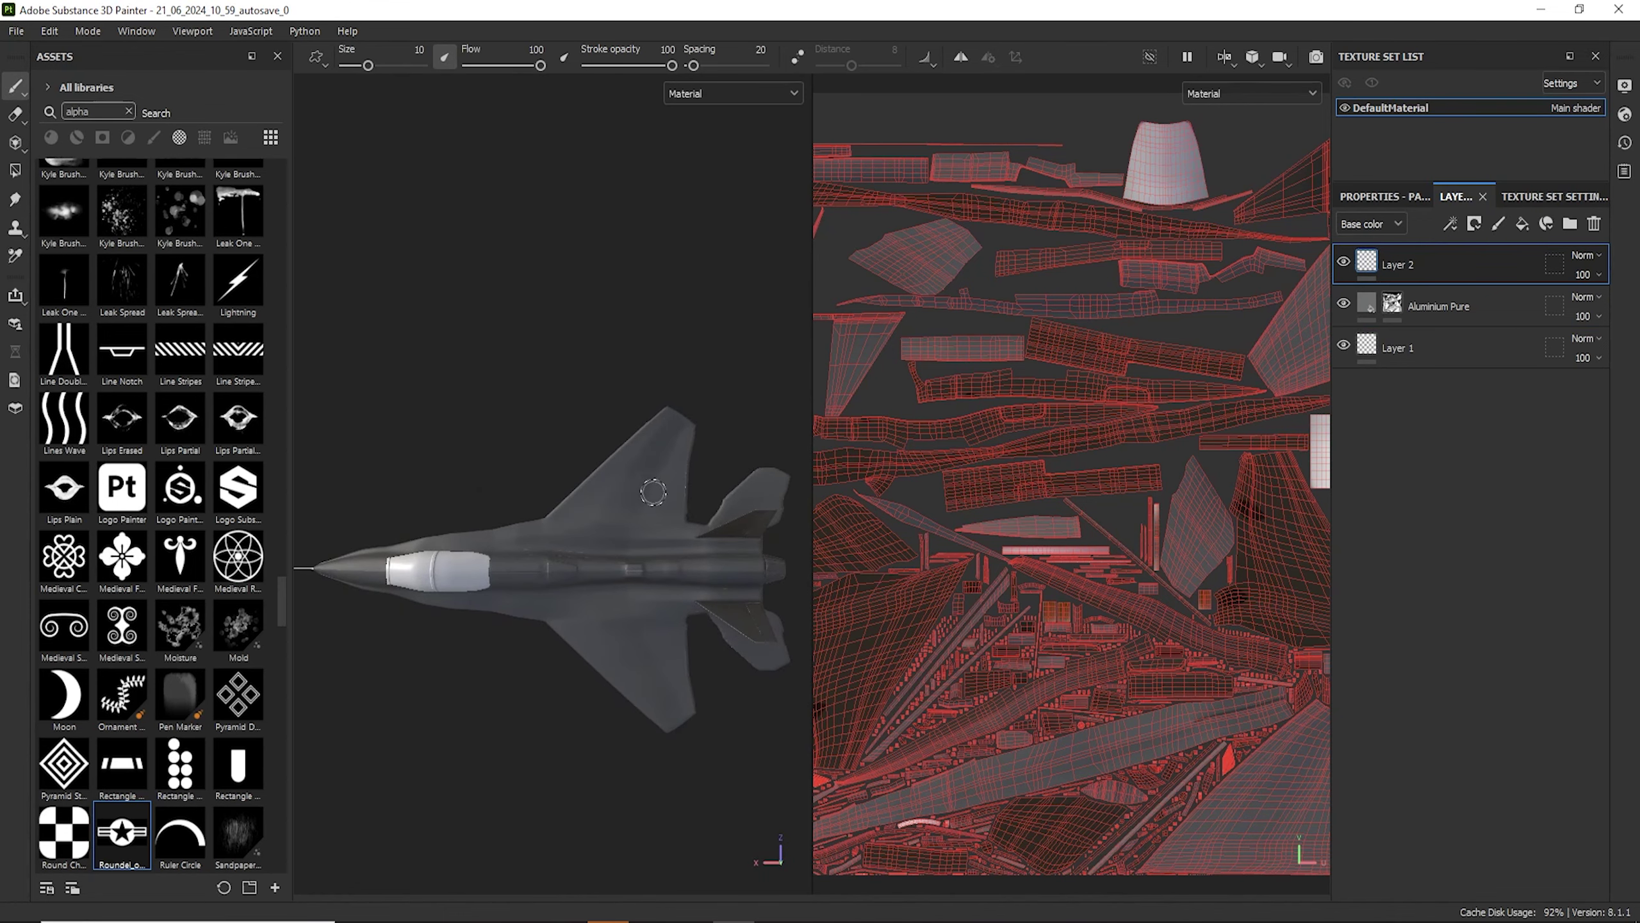
scroll(652, 487, up, 3)
scroll(641, 384, down, 4)
scroll(616, 696, up, 2)
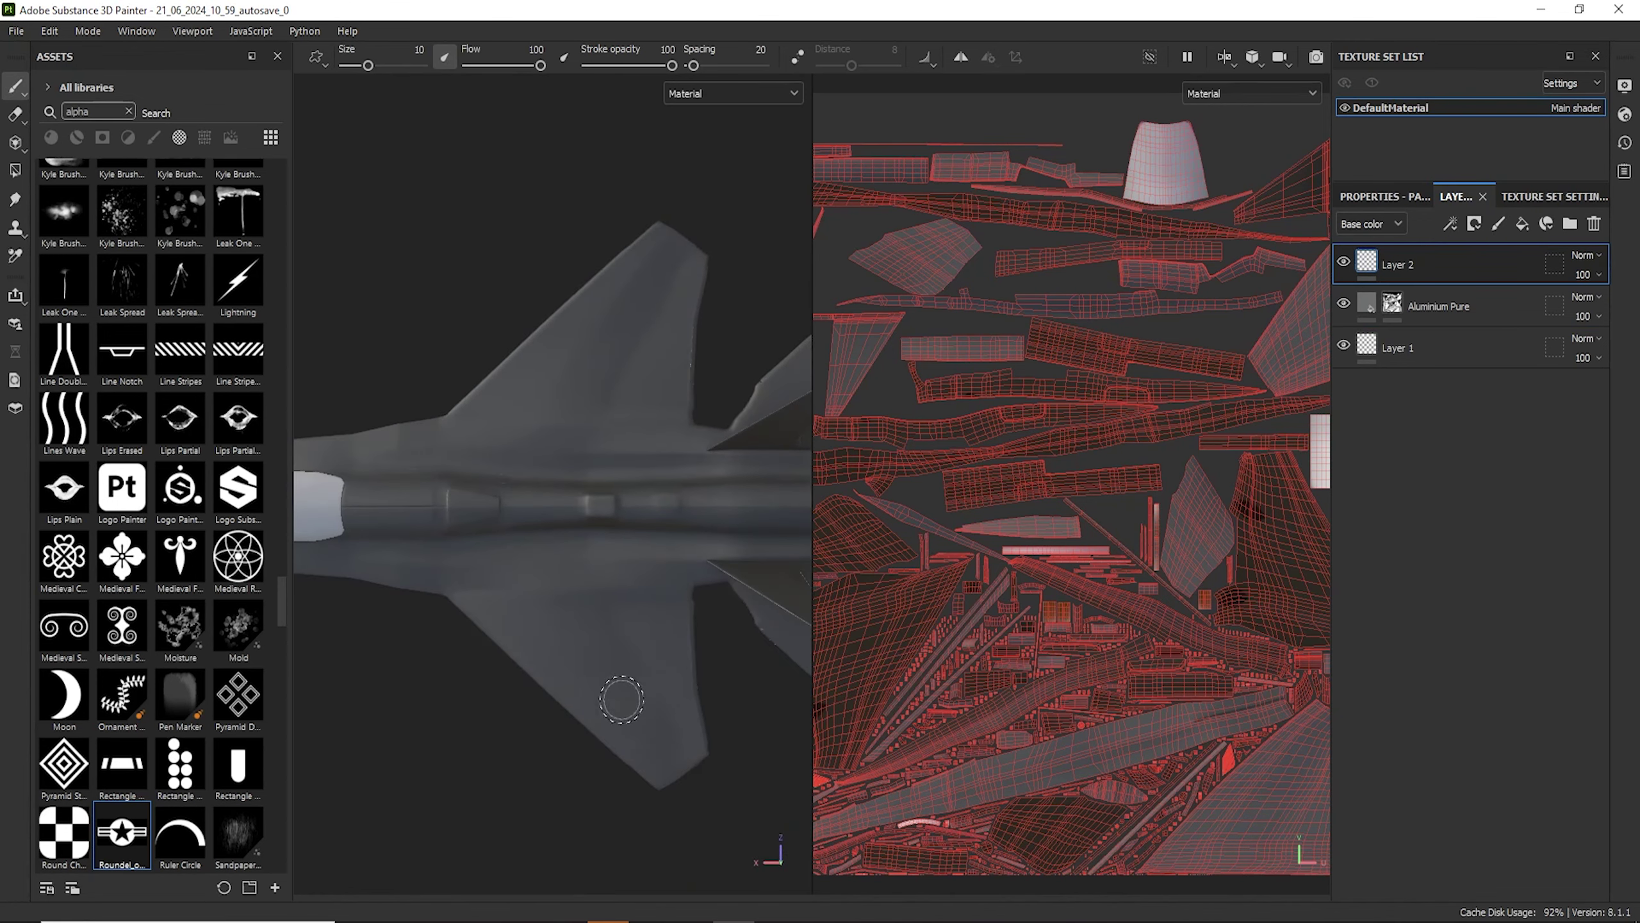
scroll(649, 723, down, 4)
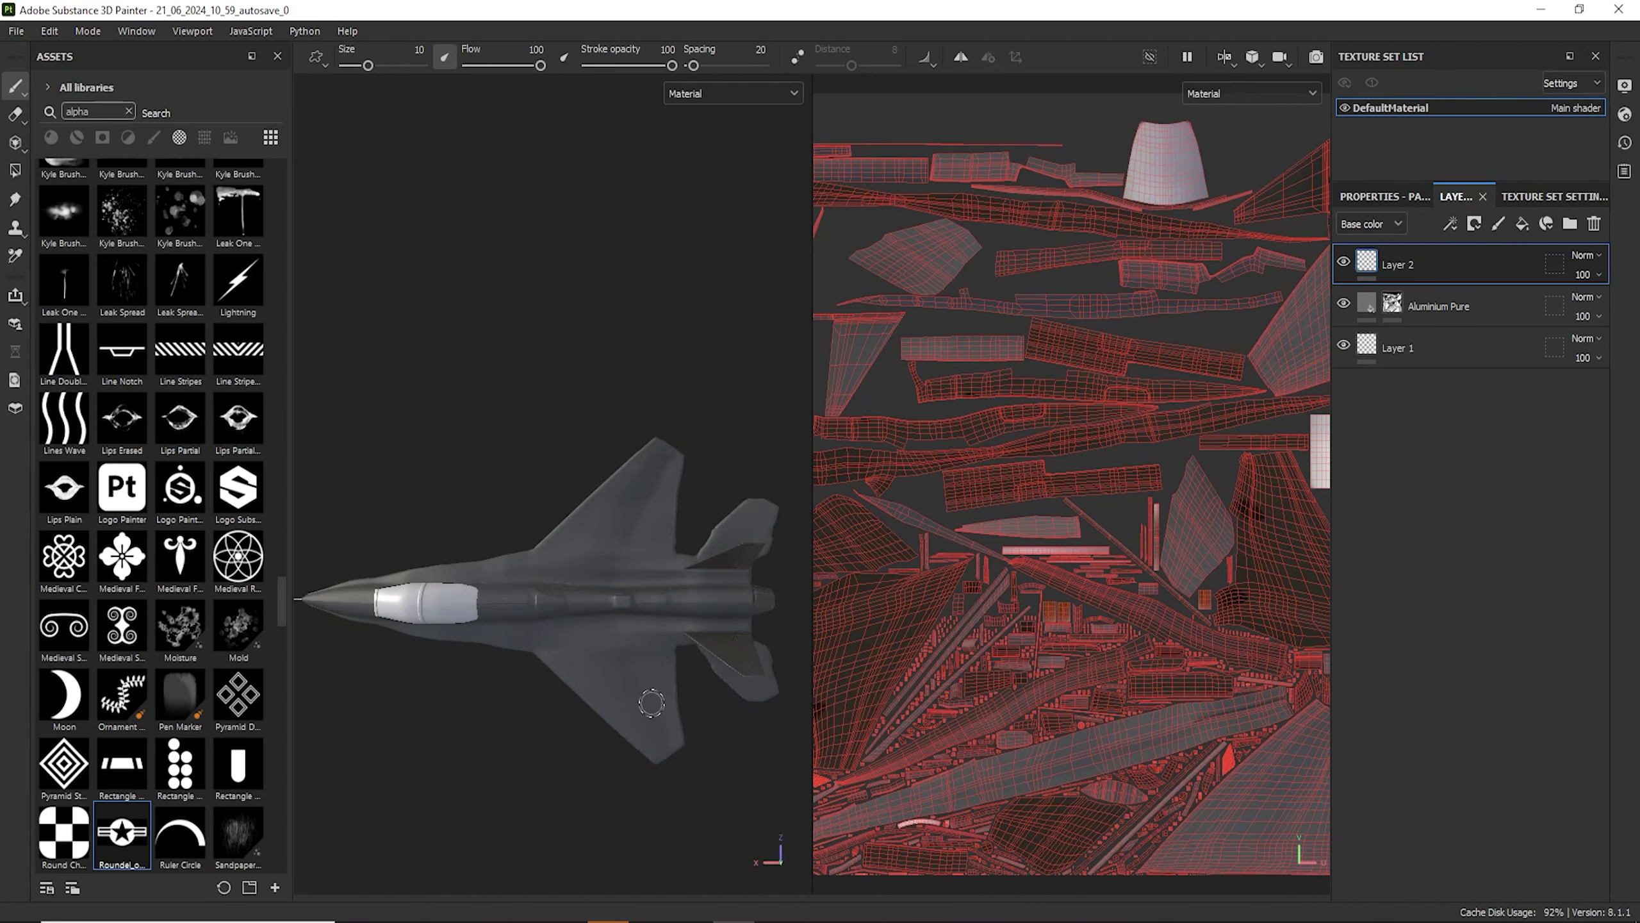
scroll(640, 694, down, 1)
scroll(614, 678, up, 3)
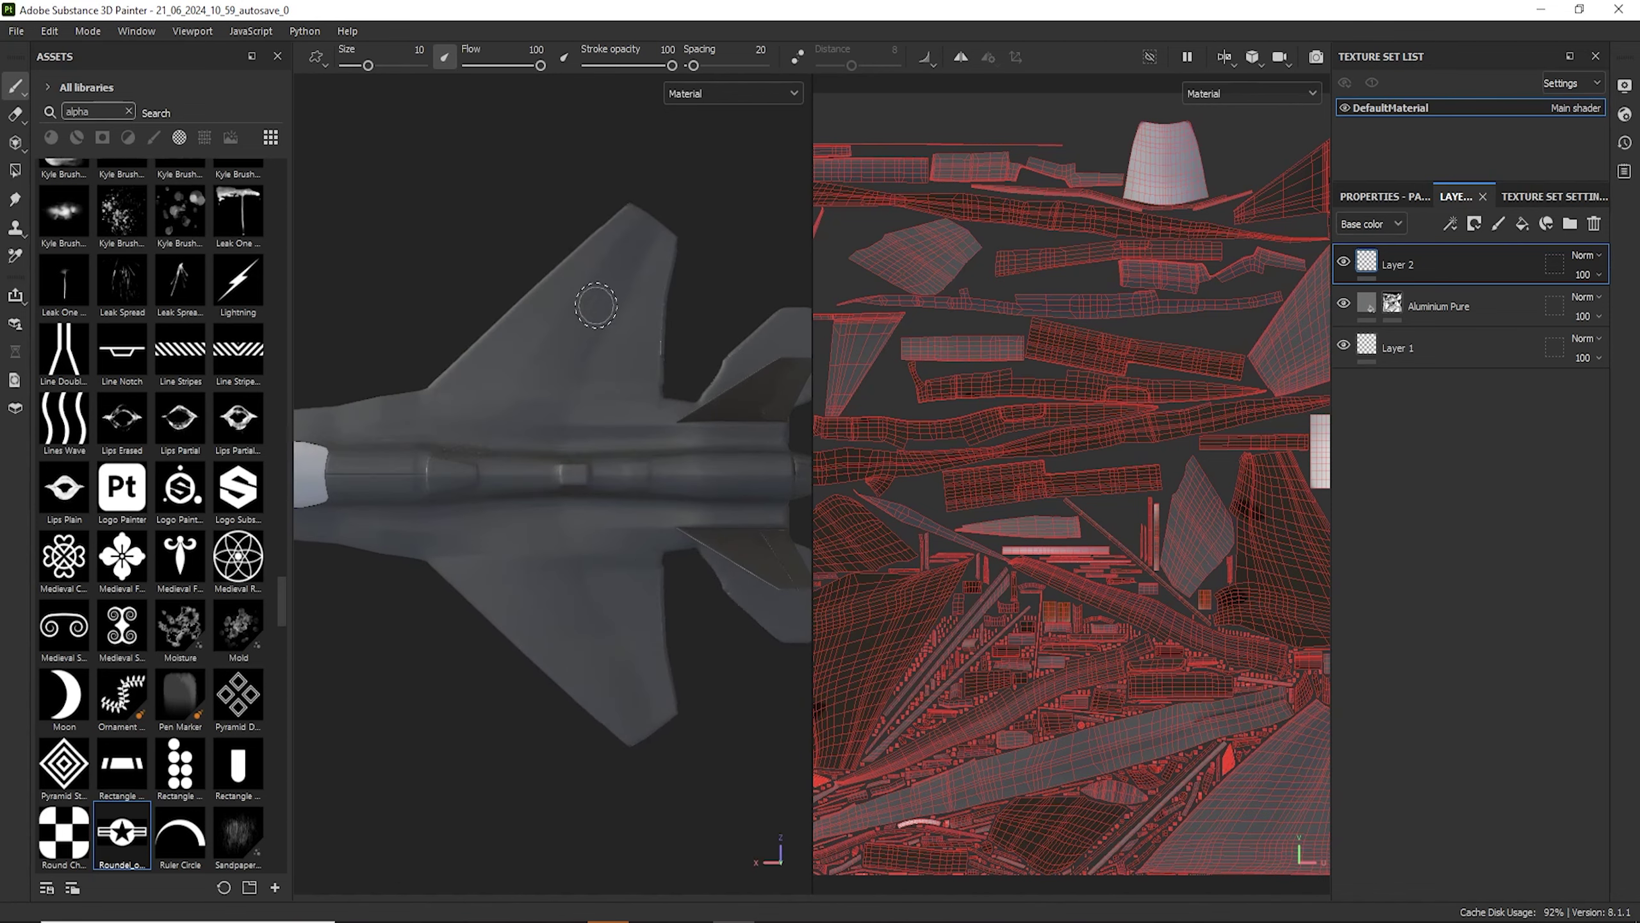
scroll(610, 336, down, 3)
scroll(617, 330, up, 4)
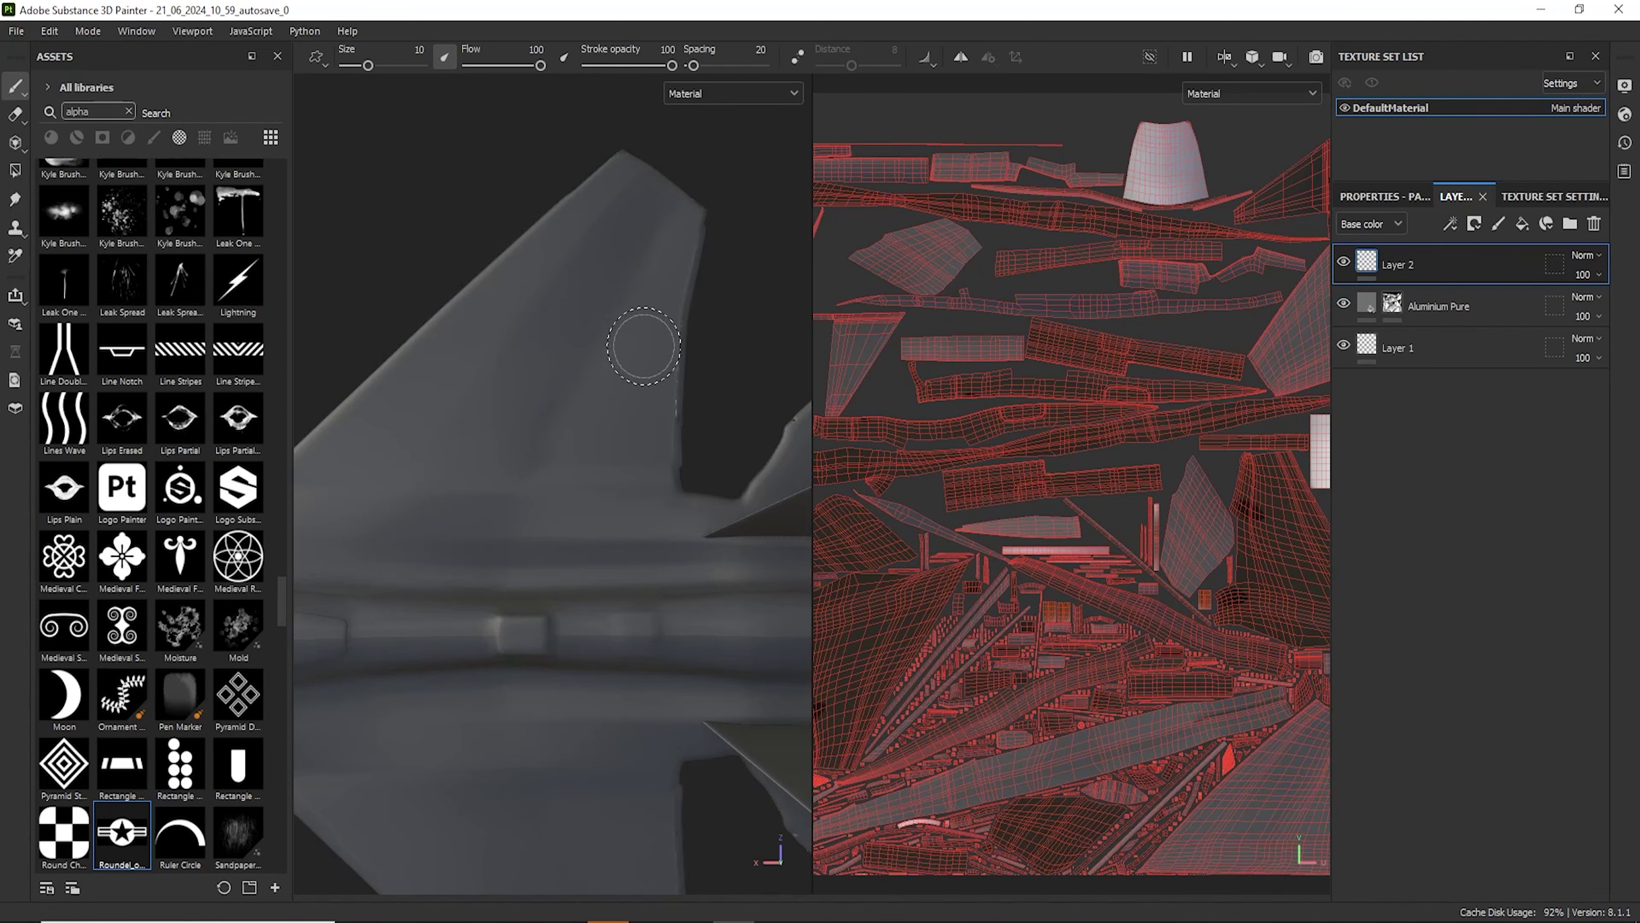
scroll(646, 330, down, 5)
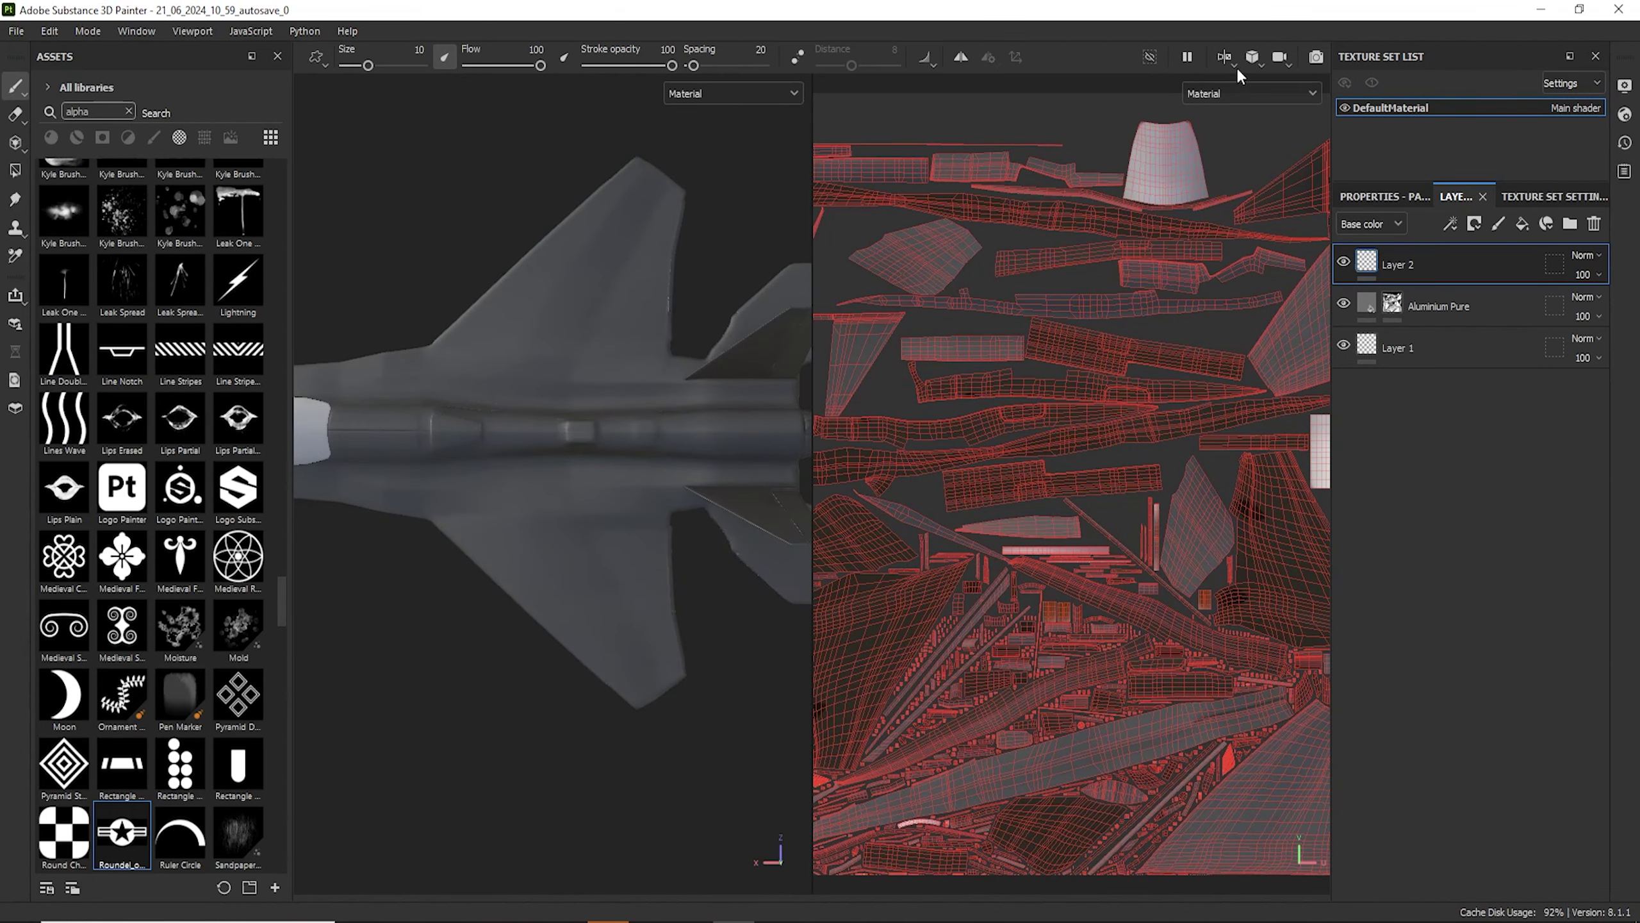
Enable mirror symmetry along the Z axis so the symmetry line follows the fuselage from nose to tail.
click(961, 57)
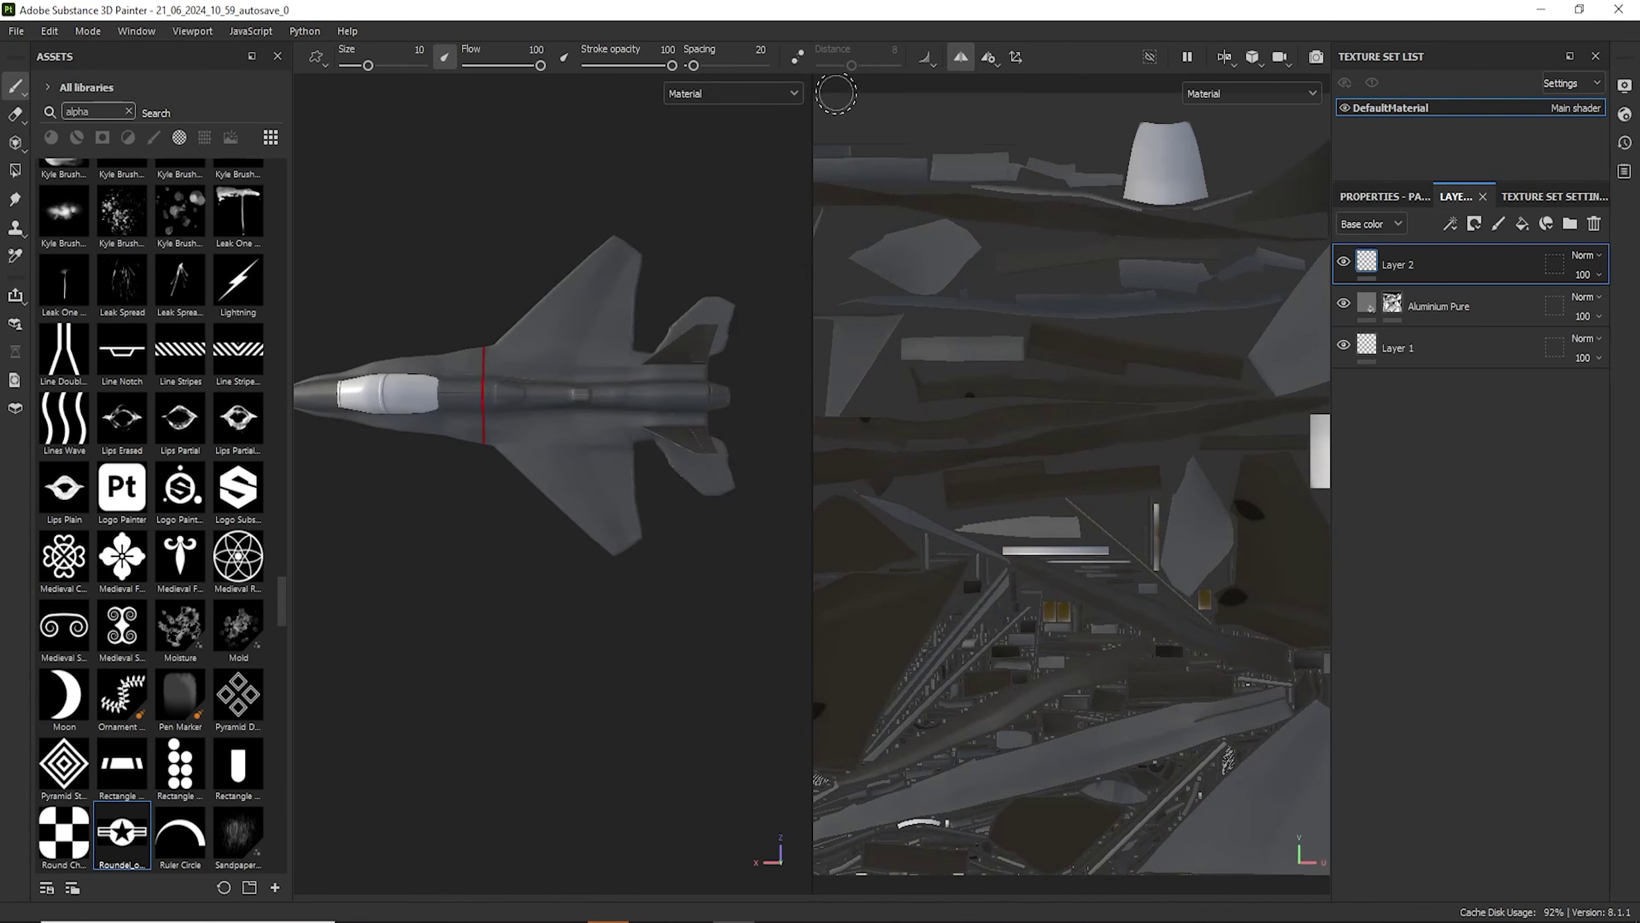
click(988, 59)
click(1149, 121)
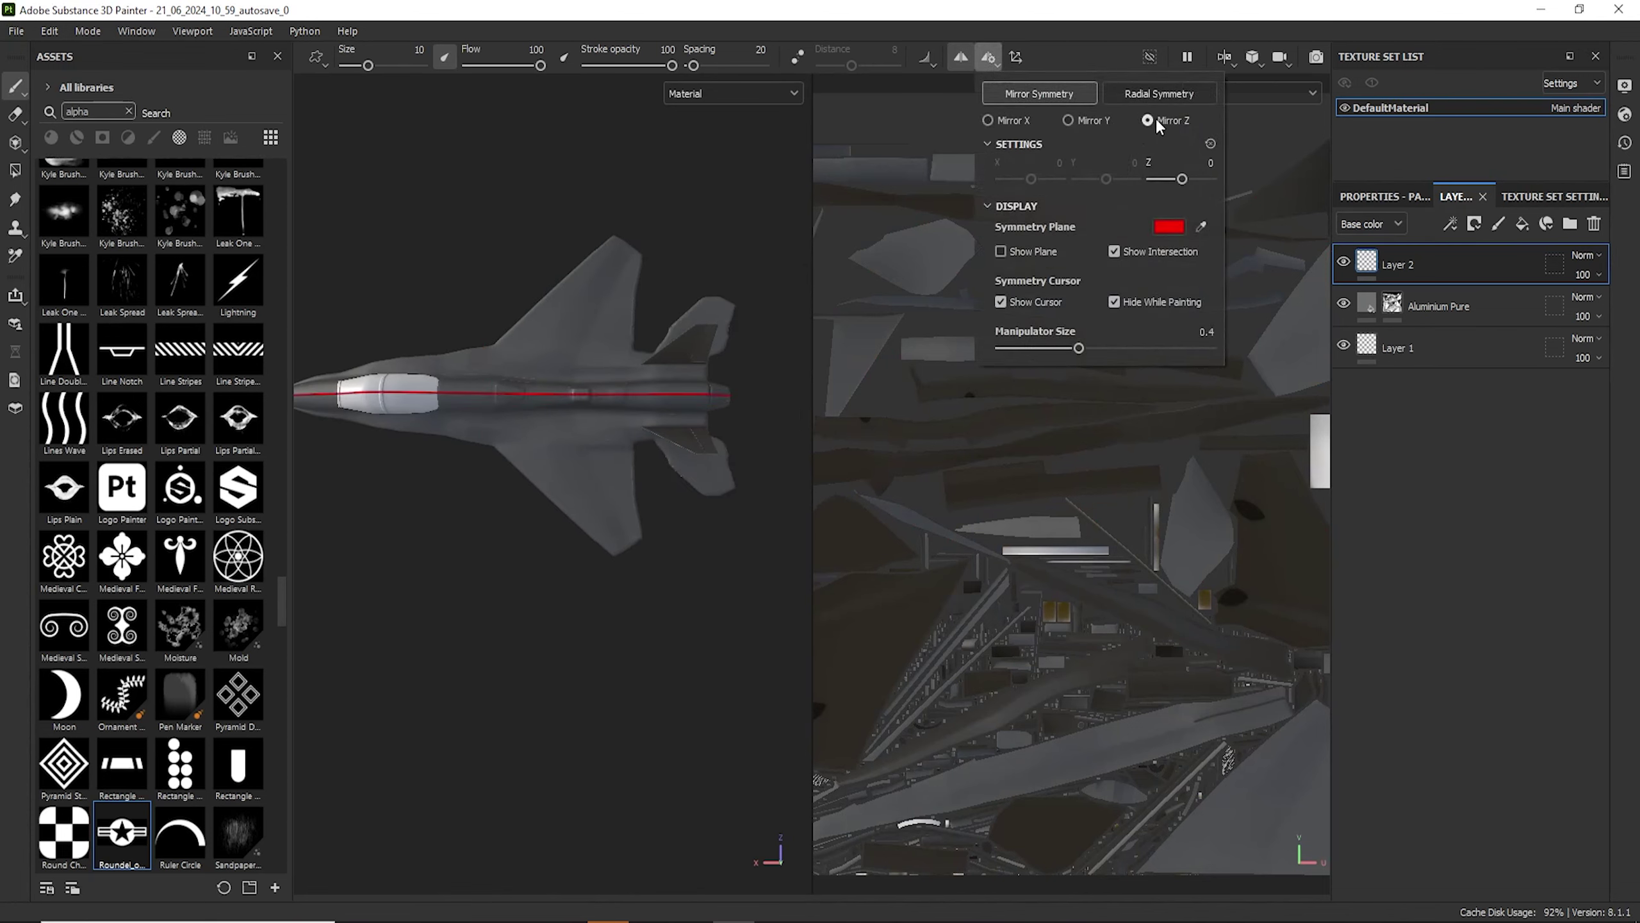
scroll(317, 404, down, 3)
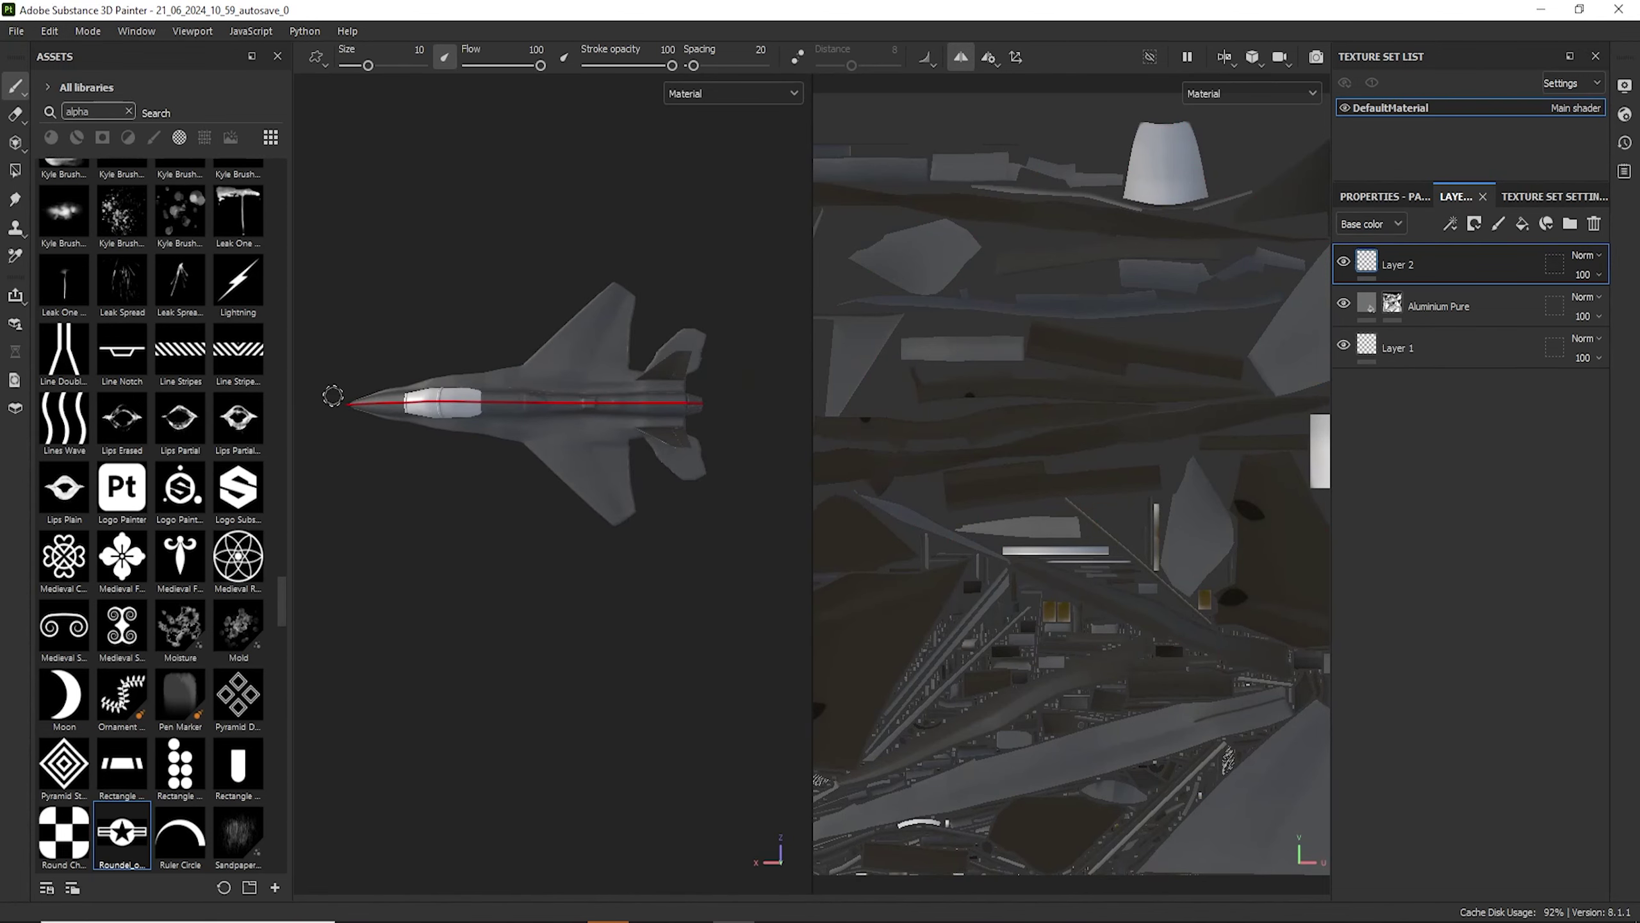
scroll(321, 405, up, 4)
scroll(328, 411, down, 3)
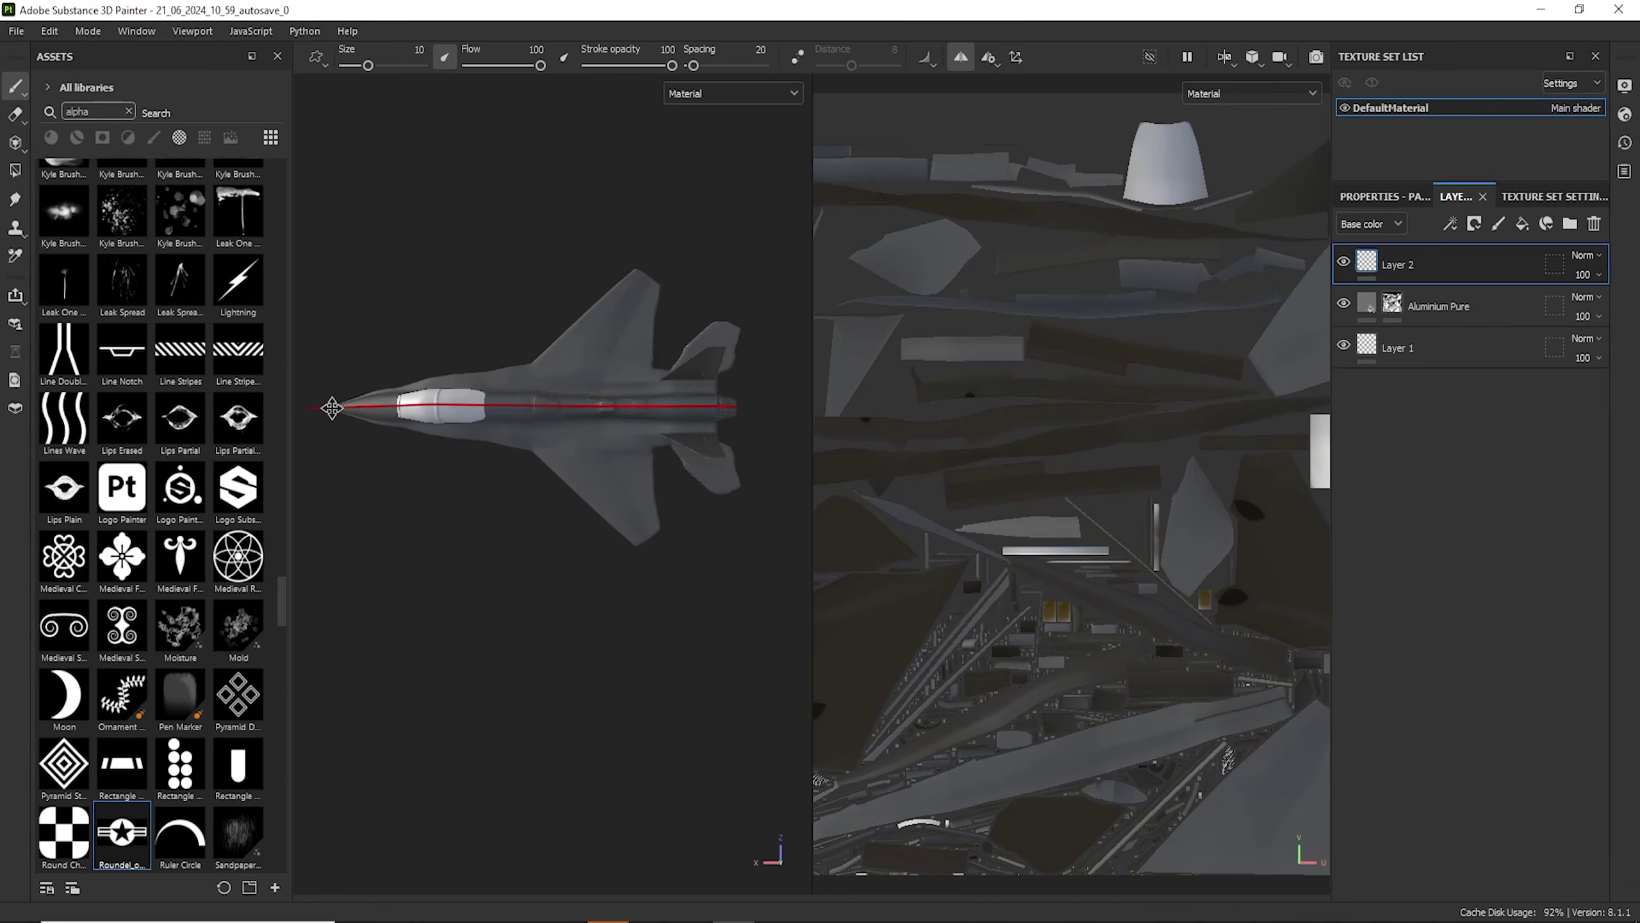
alt+middle_drag(333, 401, 372, 409)
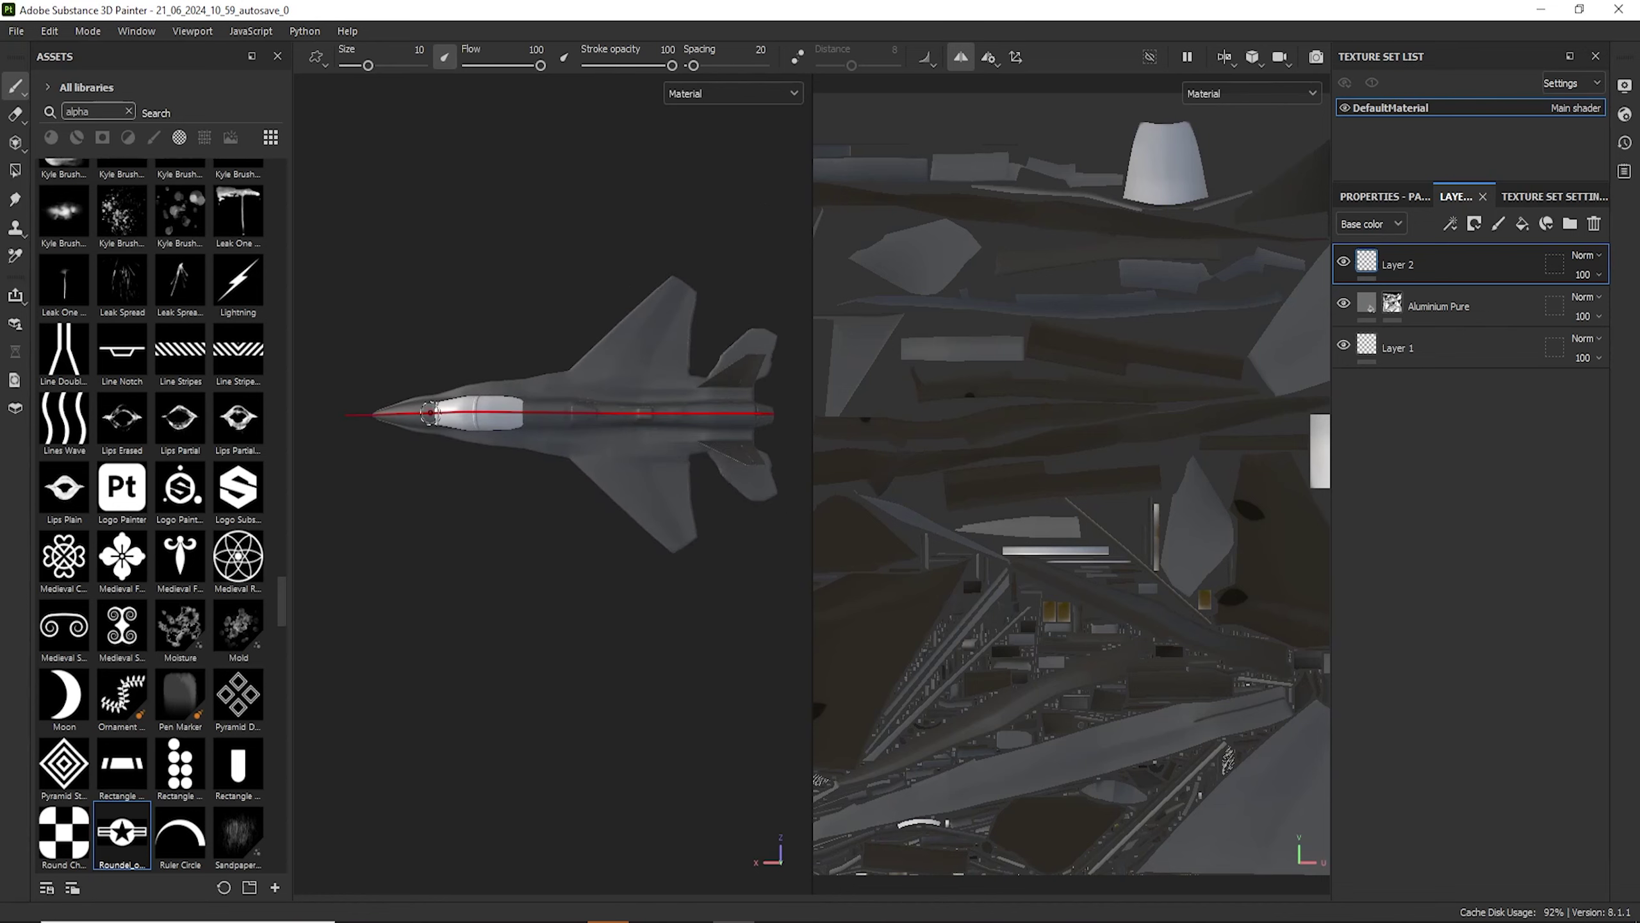
Try a mirrored dab with the default soft brush near both wingtips, and undo it.
alt+middle_drag(668, 410, 569, 408)
scroll(567, 407, up, 3)
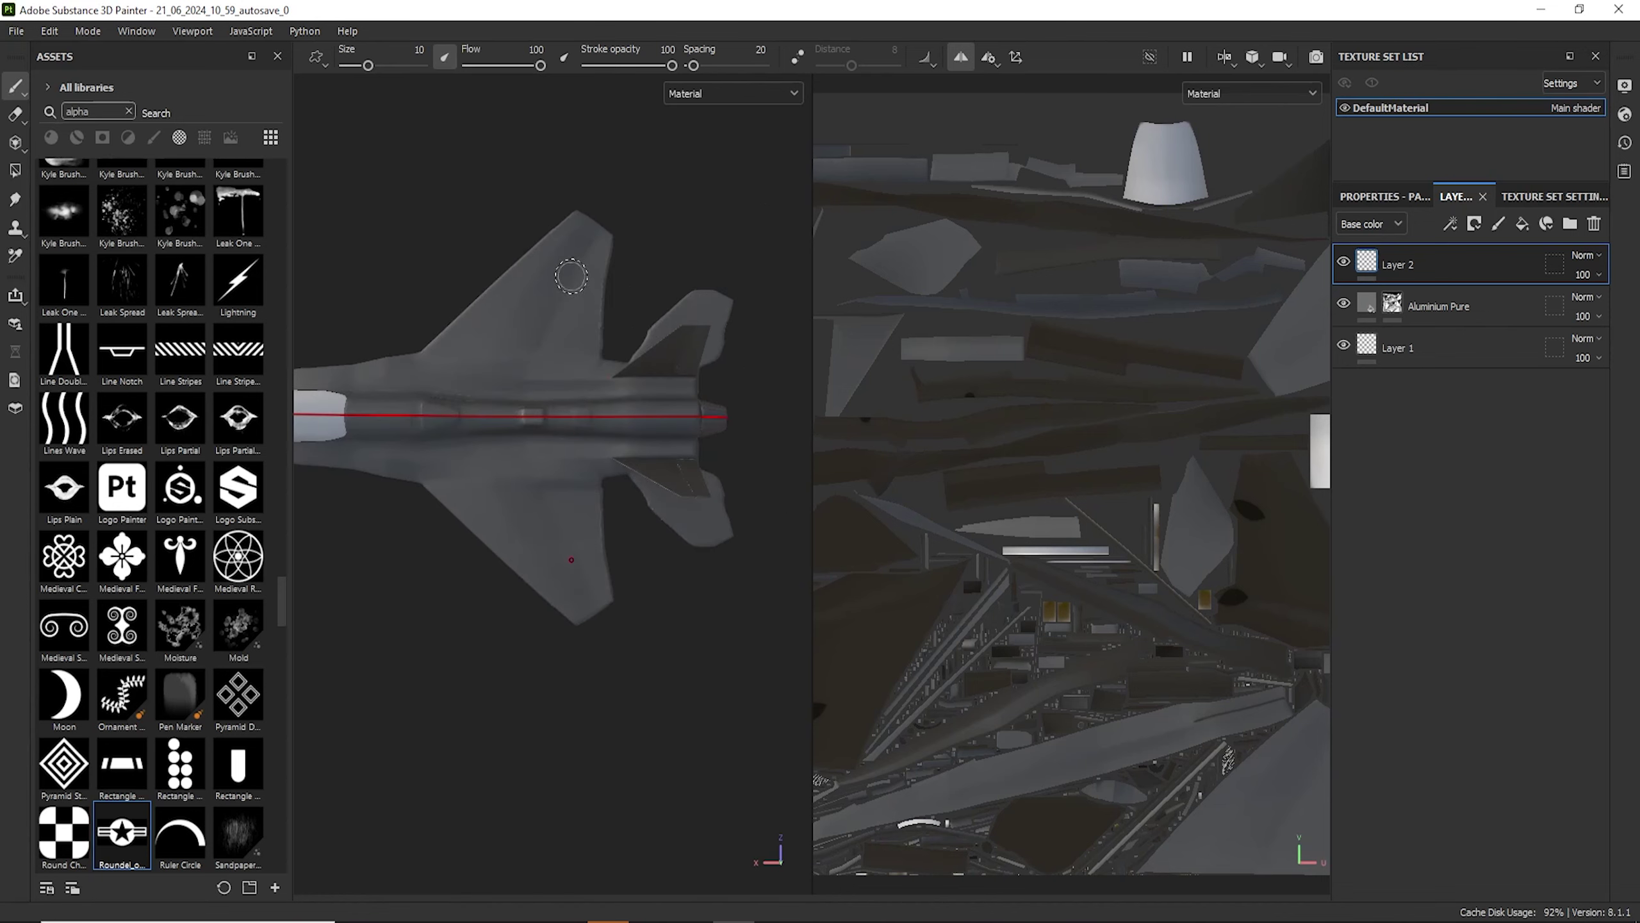
click(569, 263)
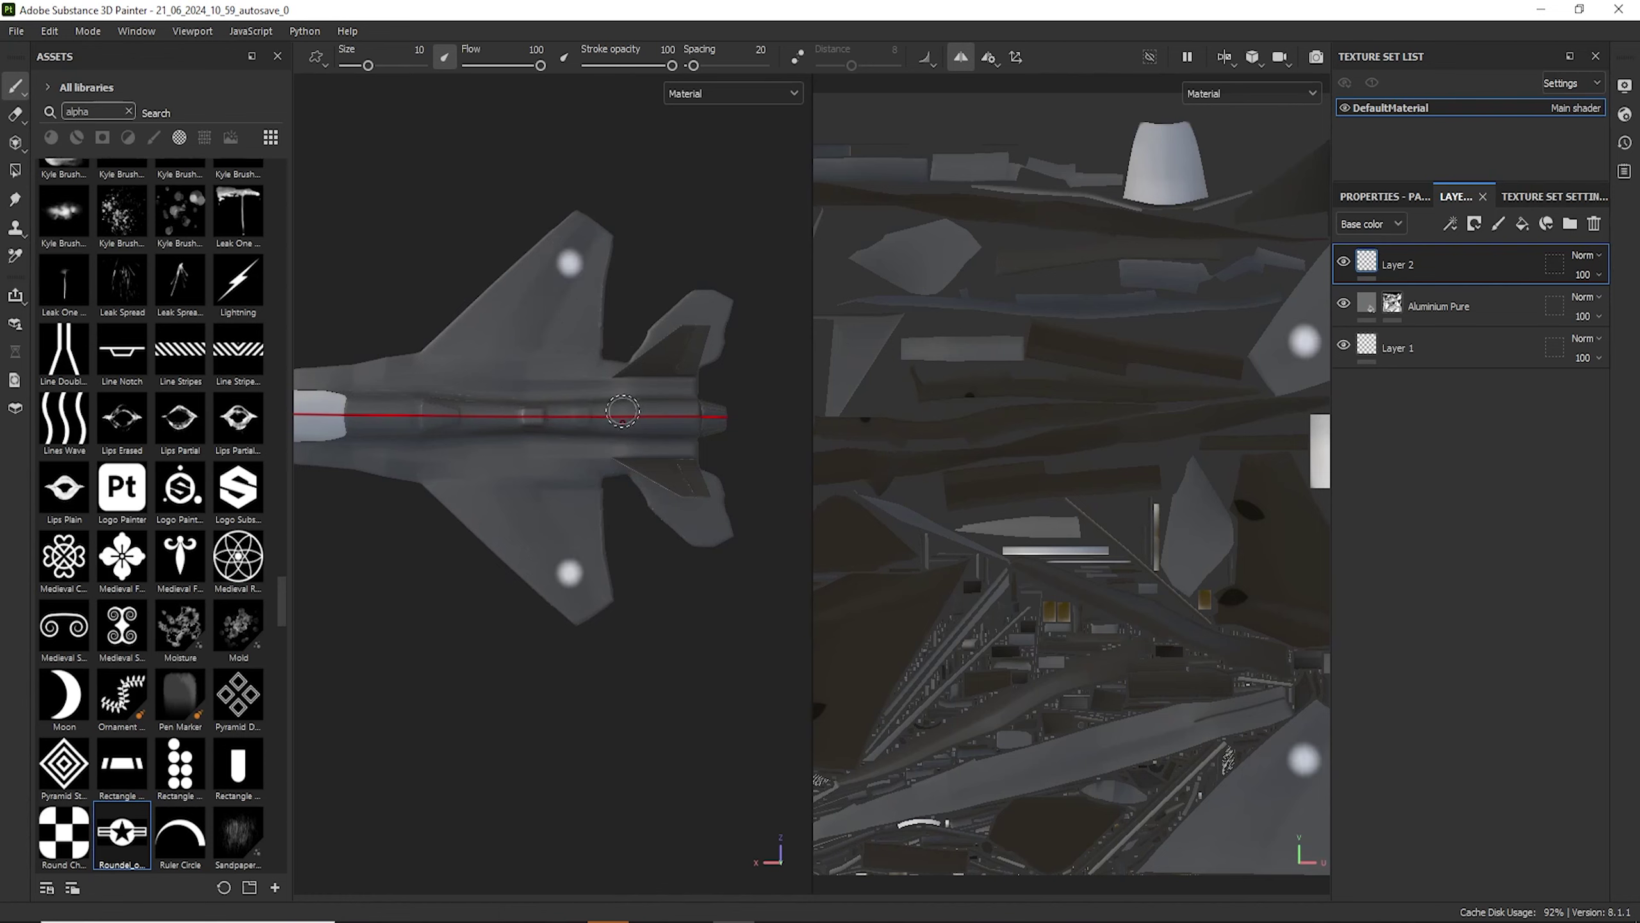
scroll(579, 574, up, 5)
scroll(573, 584, down, 4)
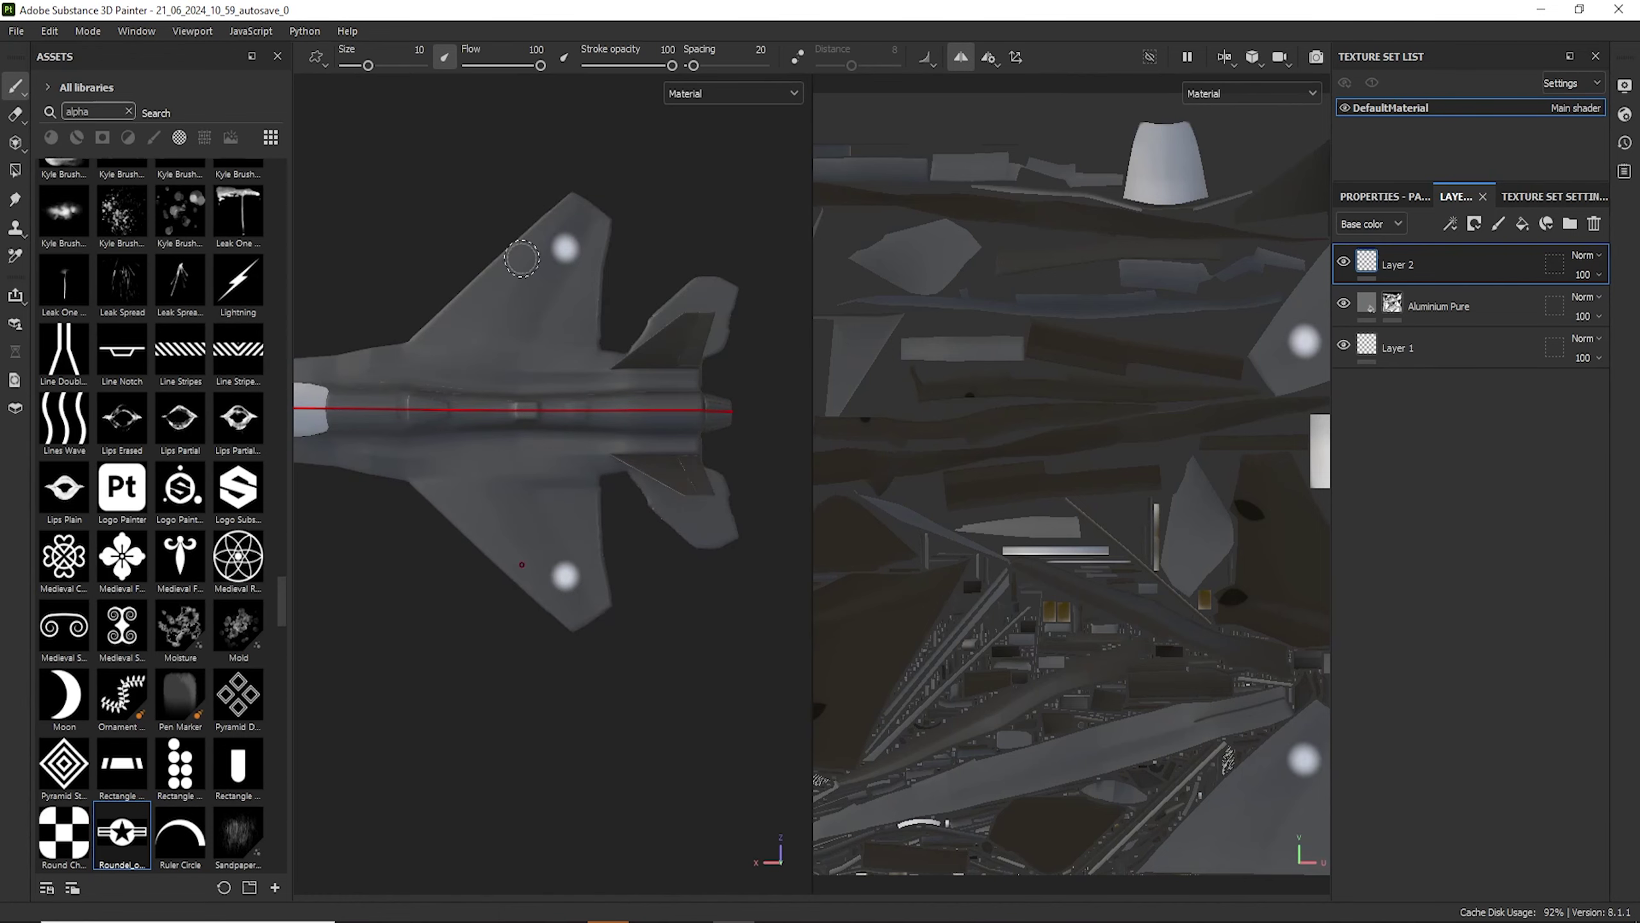
key(ctrl+z)
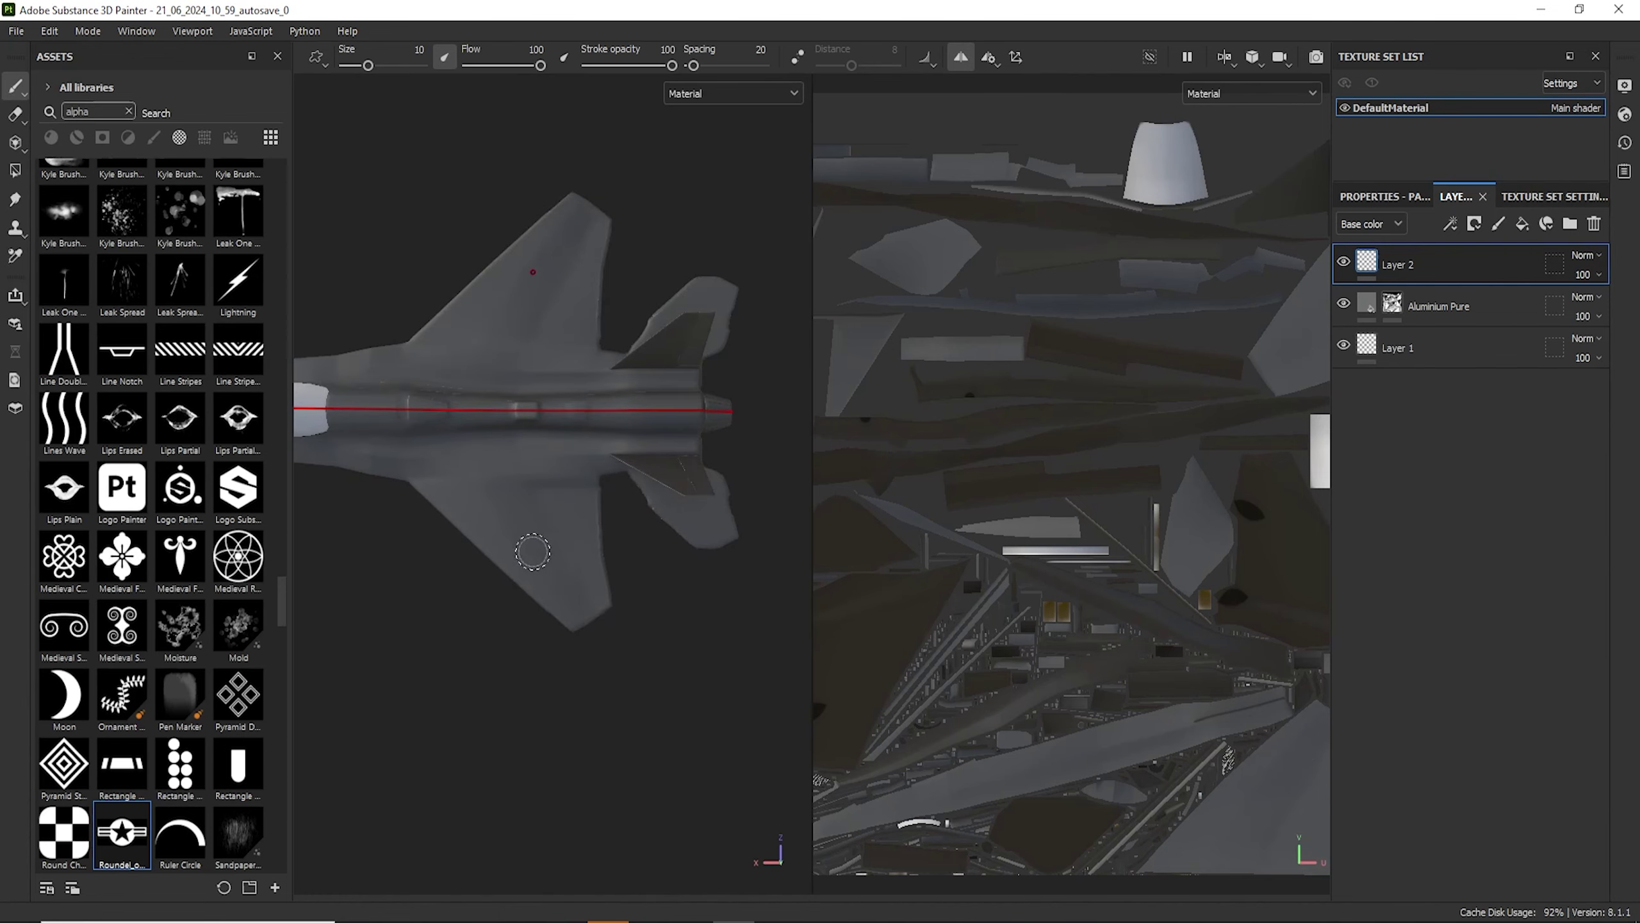
Replace the paint brush's default alpha shape with the imported Roundel_of_the_USAF_edited image.
click(1398, 196)
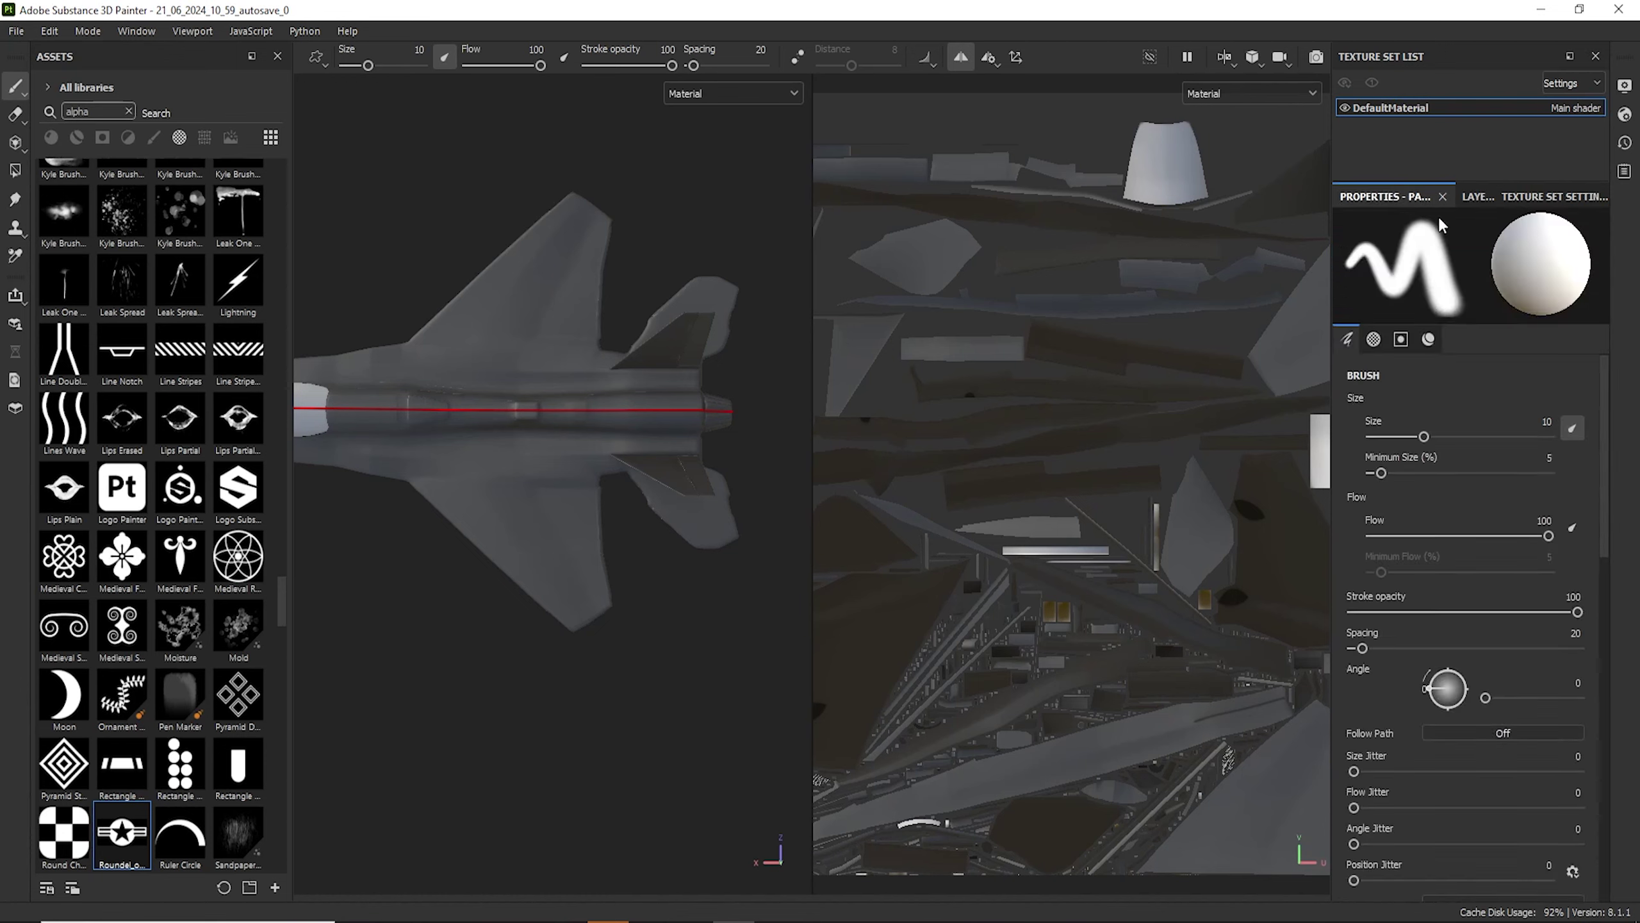
scroll(1476, 556, down, 5)
scroll(1476, 530, up, 5)
scroll(1452, 562, down, 5)
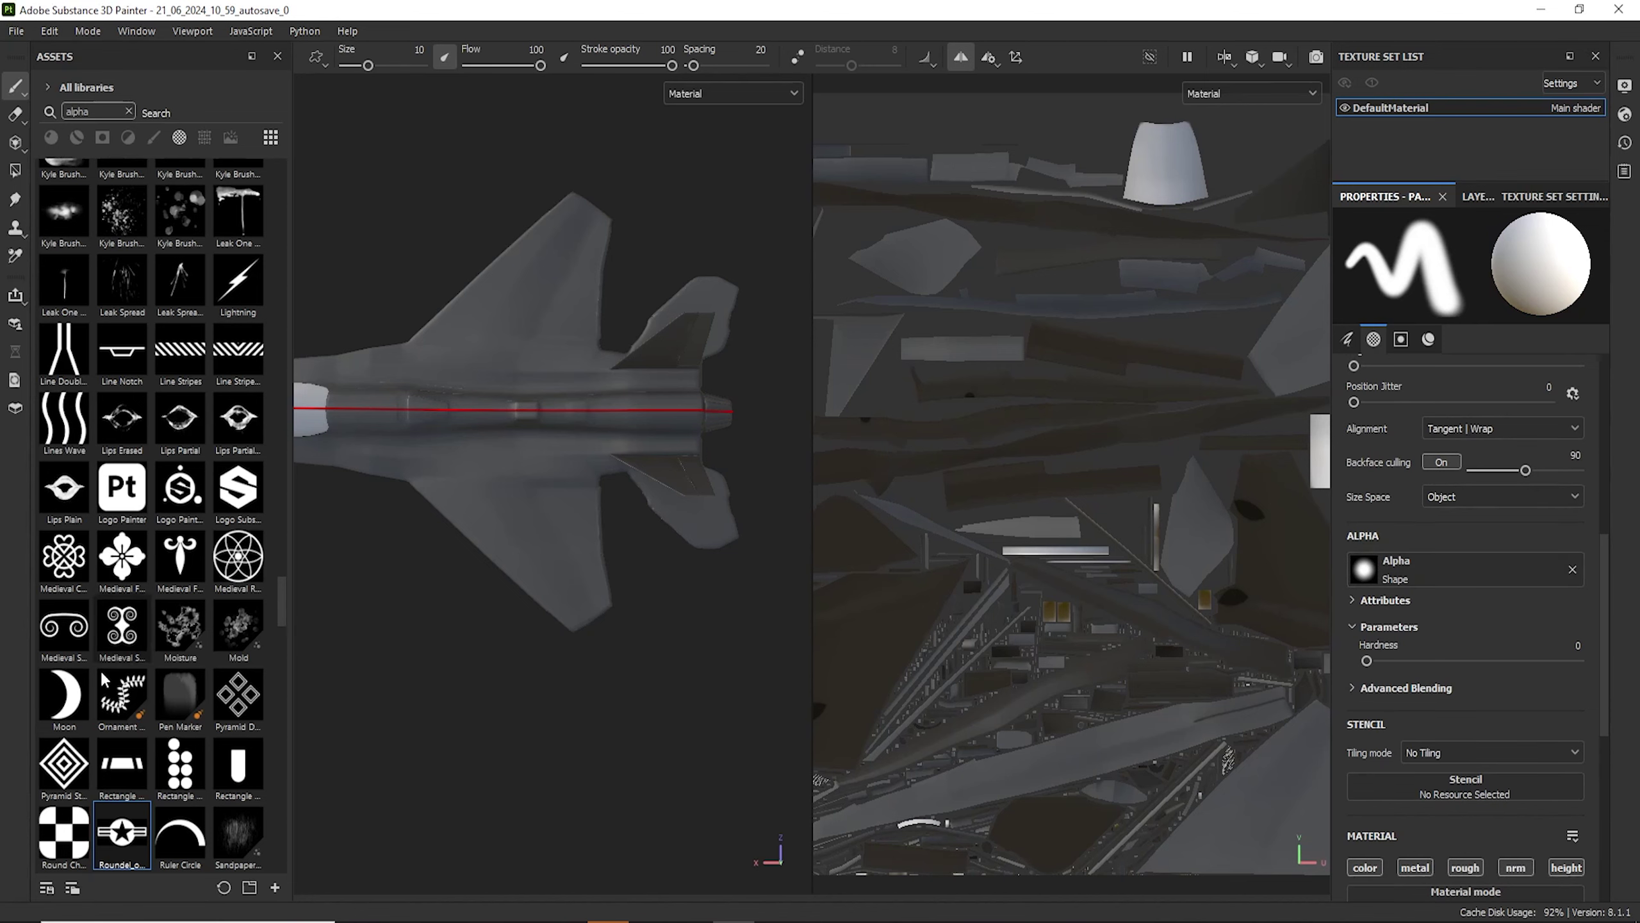
drag(130, 830, 1424, 568)
scroll(546, 559, up, 5)
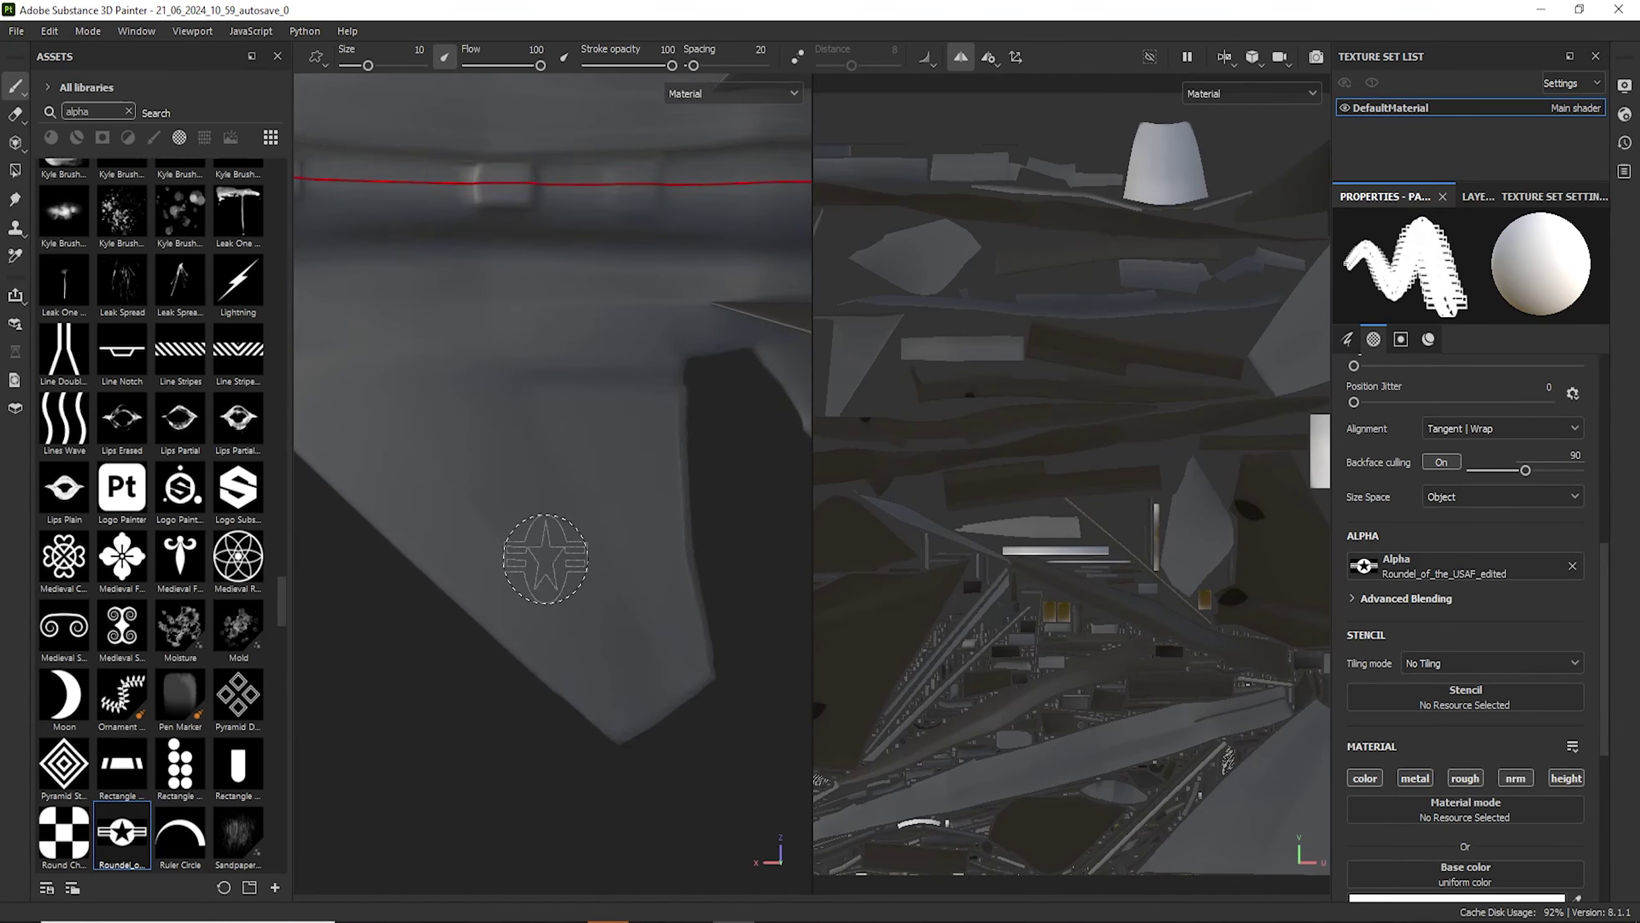
Try a mirrored roundel stamp near both wingtips with the alpha brush, compare the two wings, and undo it.
scroll(546, 558, down, 5)
scroll(546, 559, up, 3)
click(555, 577)
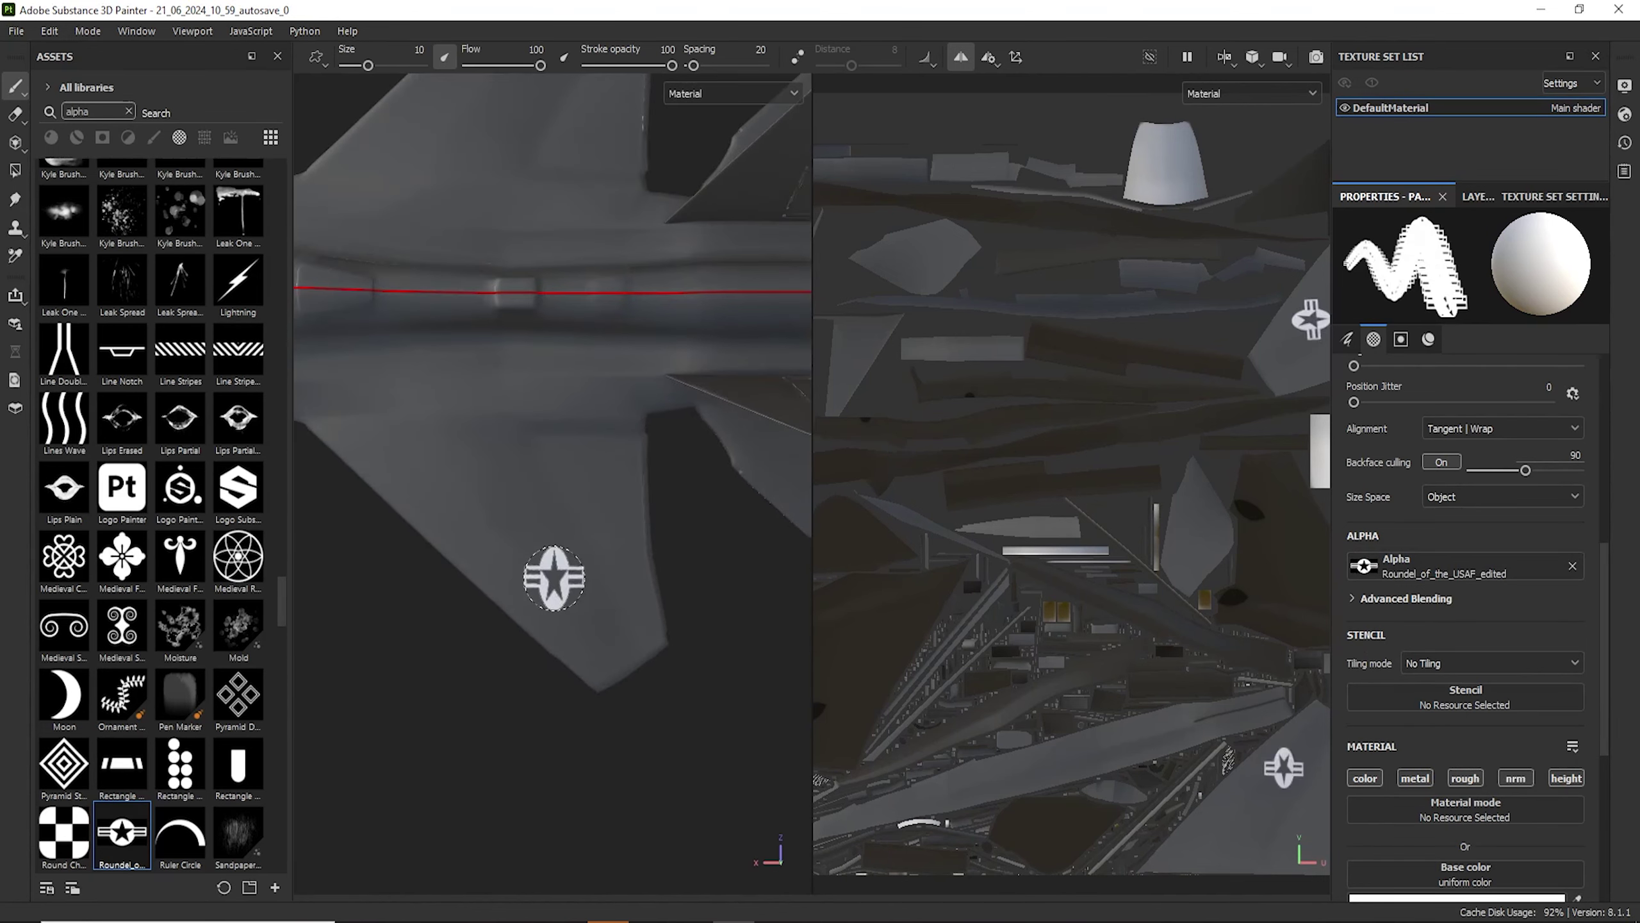
scroll(581, 575, down, 4)
alt+middle_drag(607, 337, 544, 191)
scroll(587, 396, up, 5)
scroll(588, 396, down, 2)
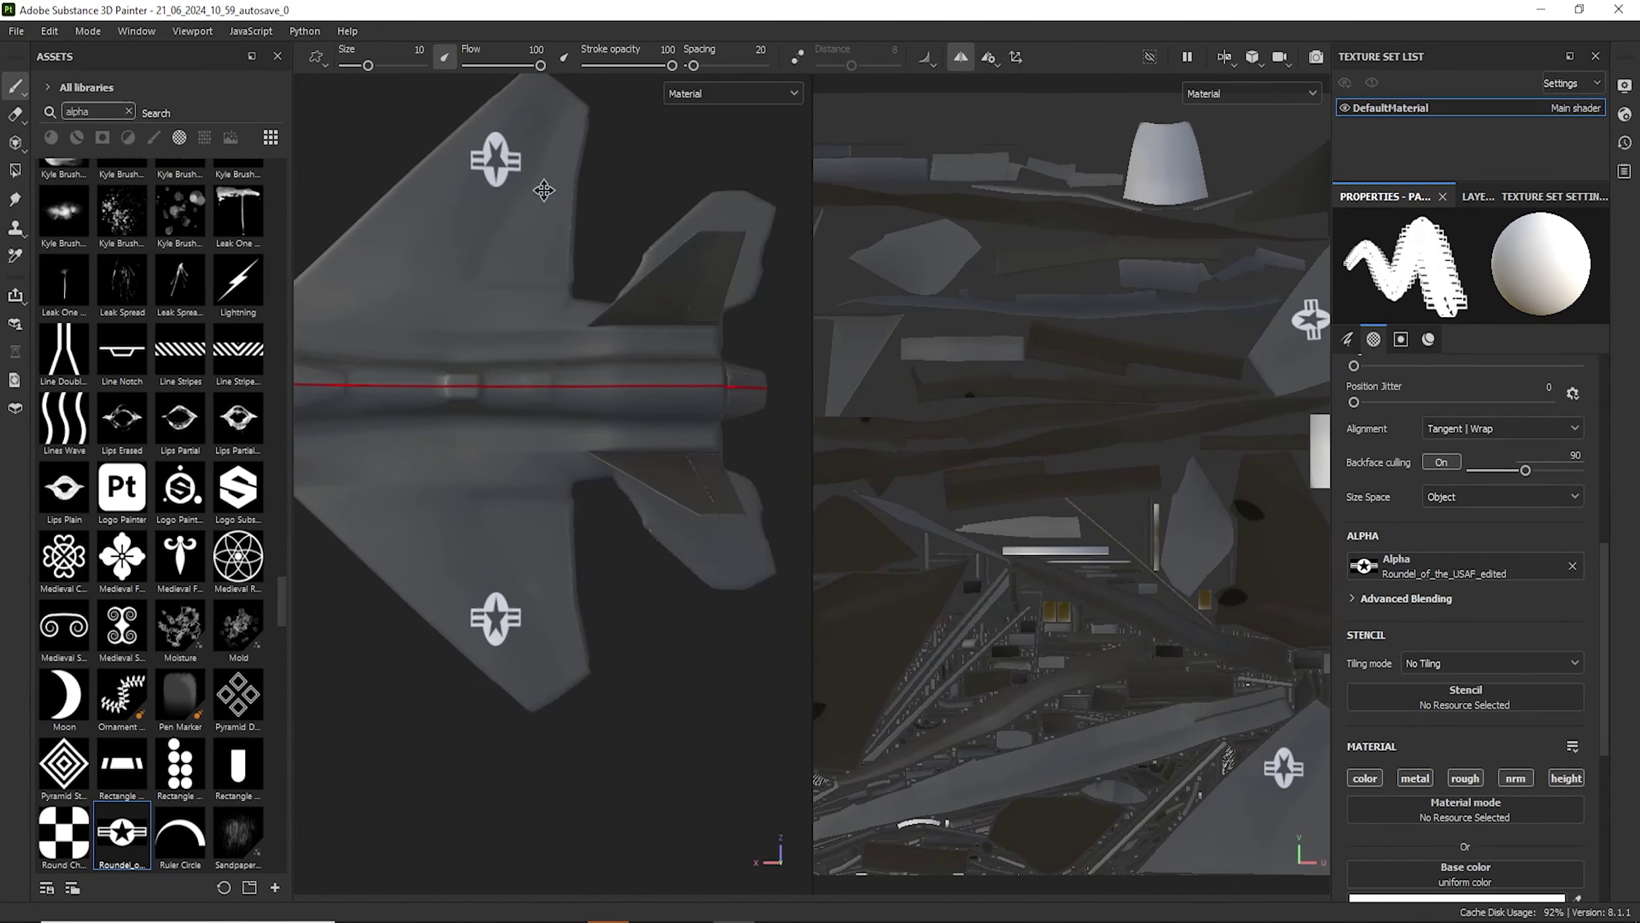
scroll(505, 630, up, 3)
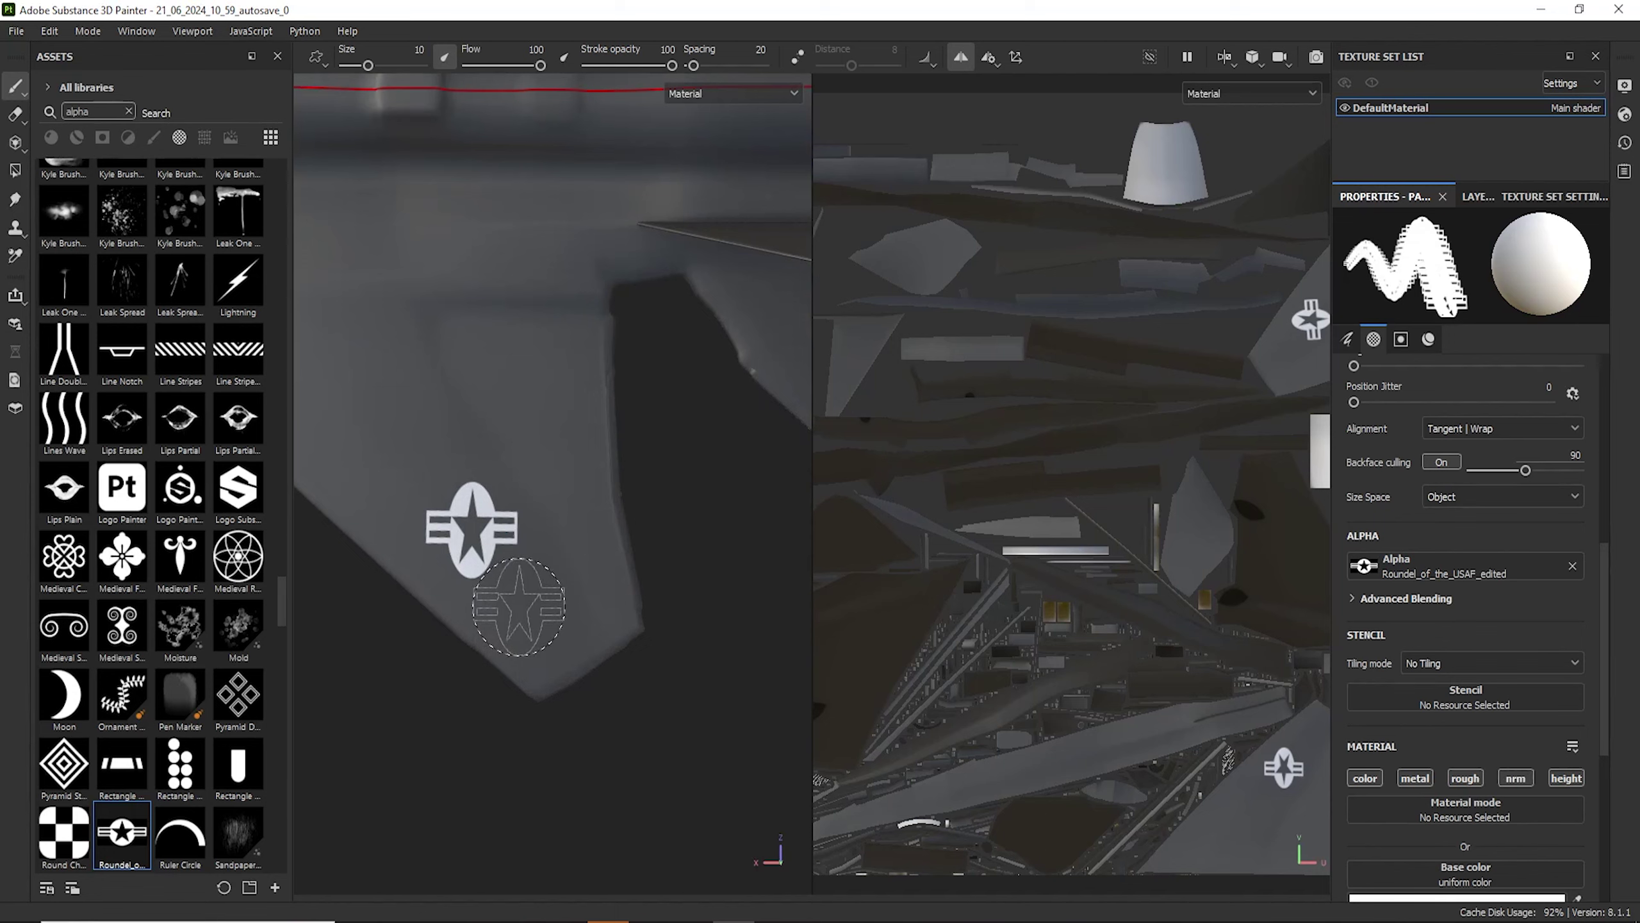
key(ctrl+z)
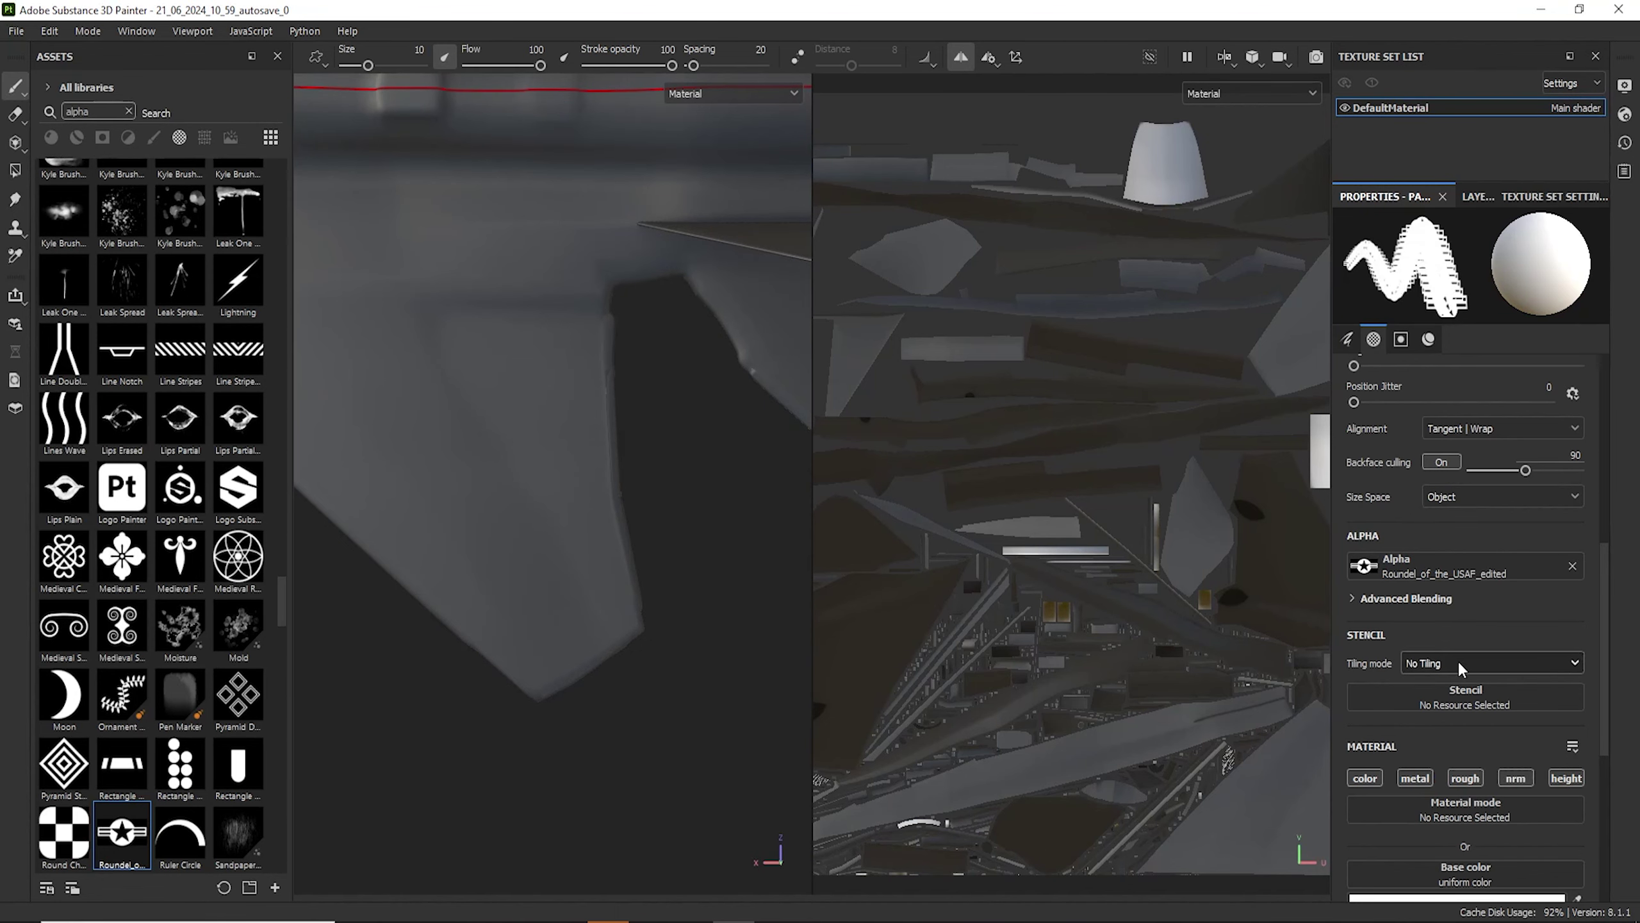
Clear the brush alpha and load the Roundel_of_the_USAF_edited image as the brush stencil instead.
click(1571, 566)
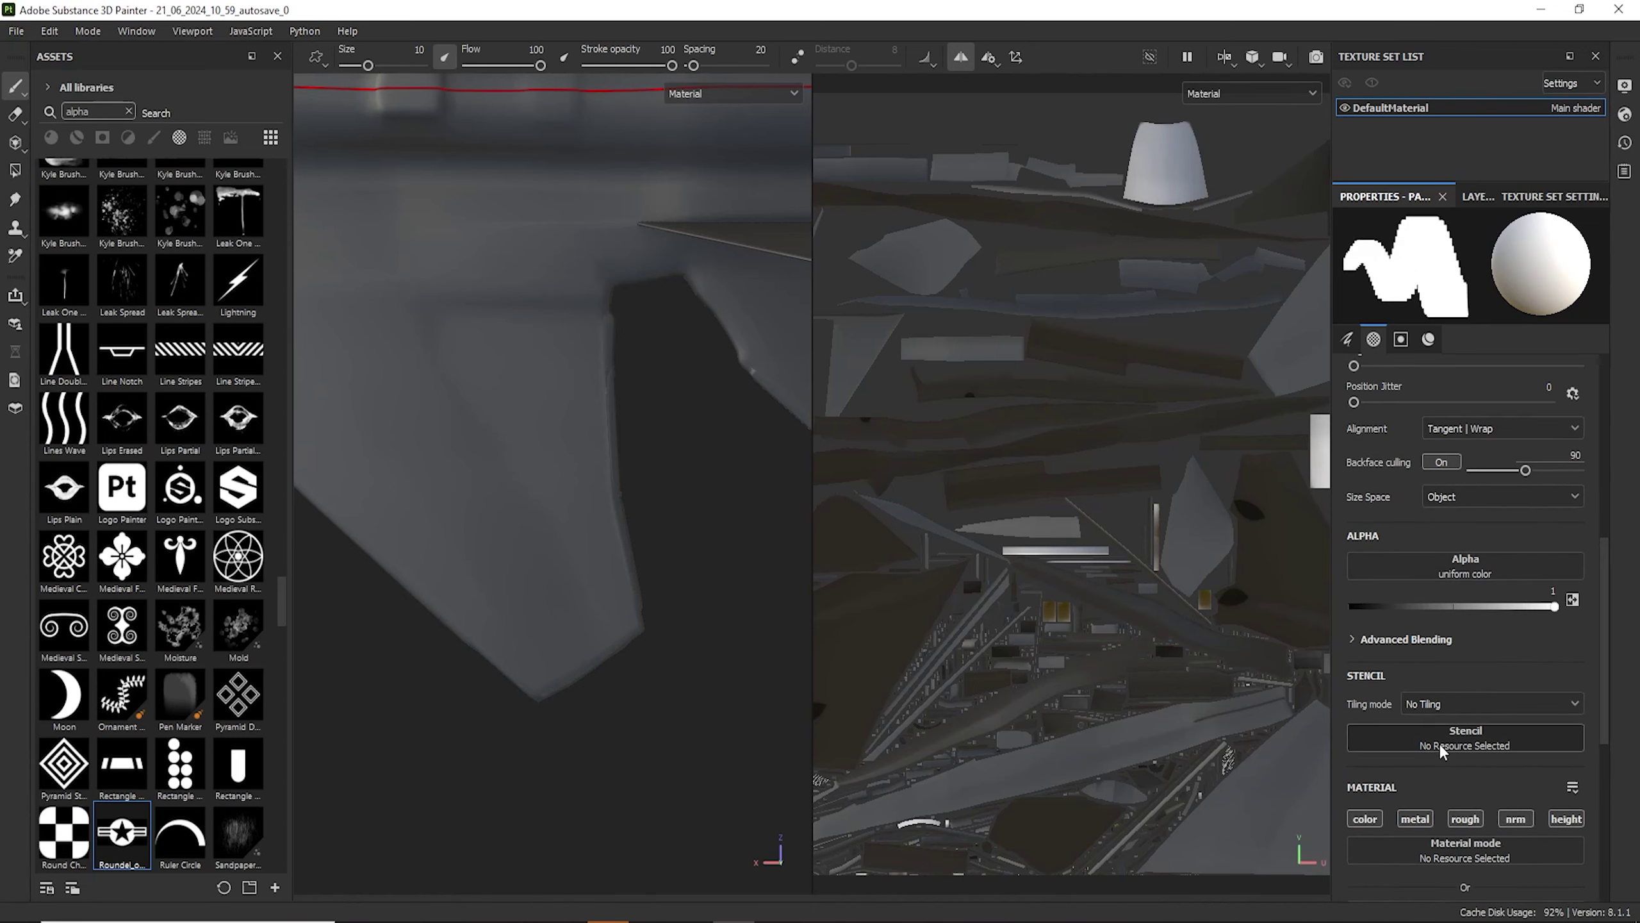
drag(117, 846, 1444, 740)
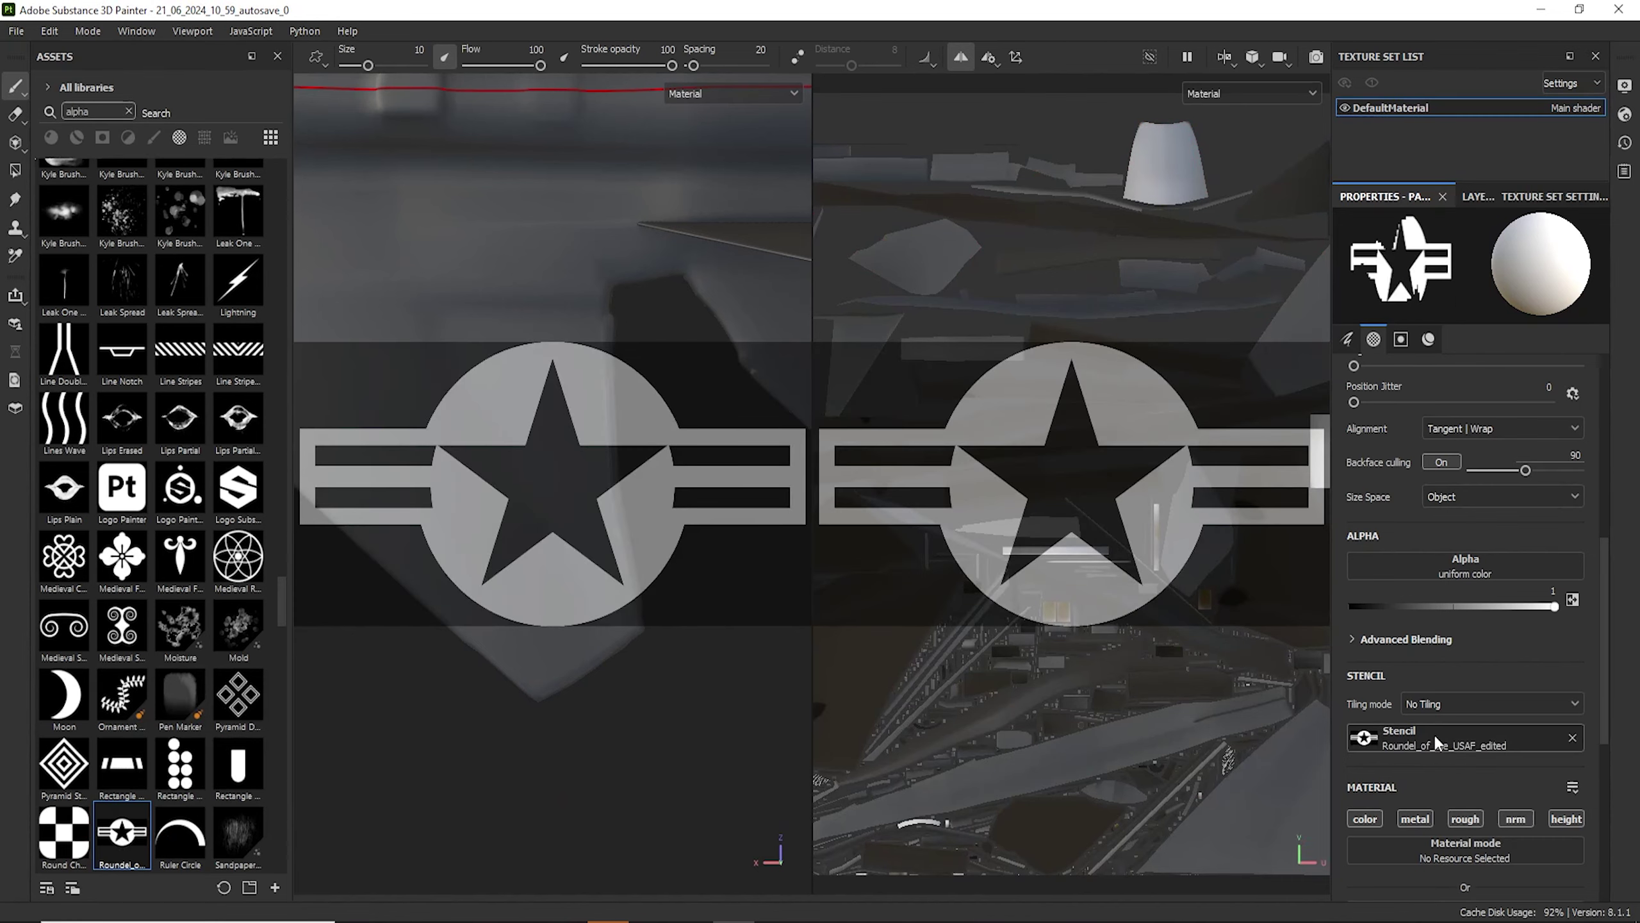
Scale the roundel stencil down in the 3D view until it is small enough to fit on the outer wing.
key(s)
right_drag(588, 579, 413, 708)
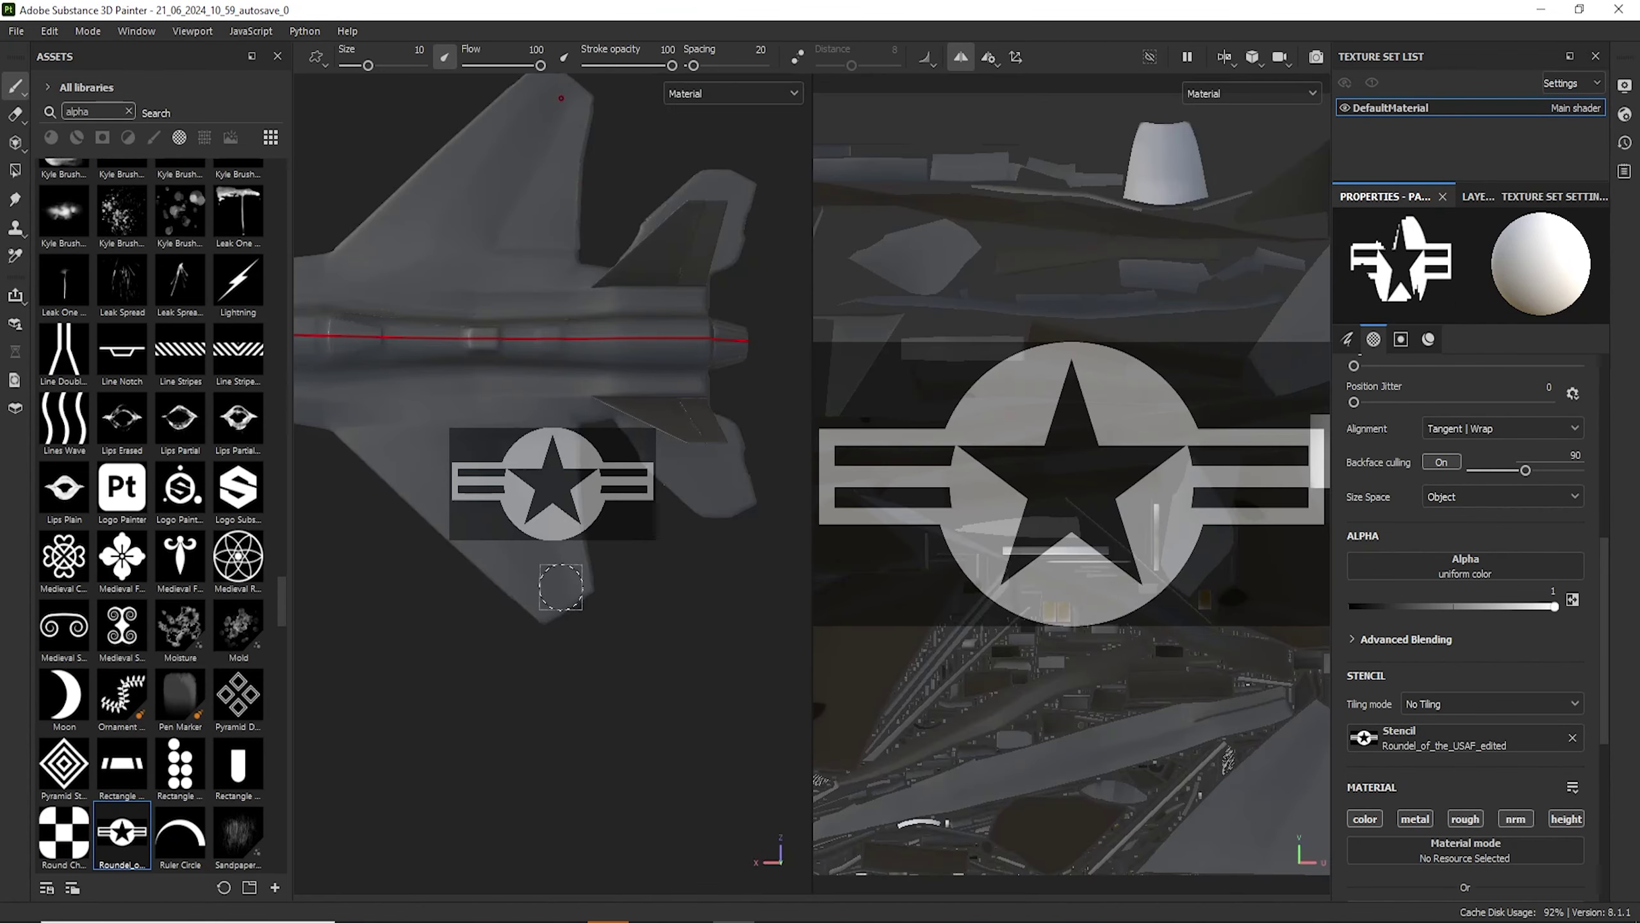
key(s)
right_drag(580, 534, 550, 484)
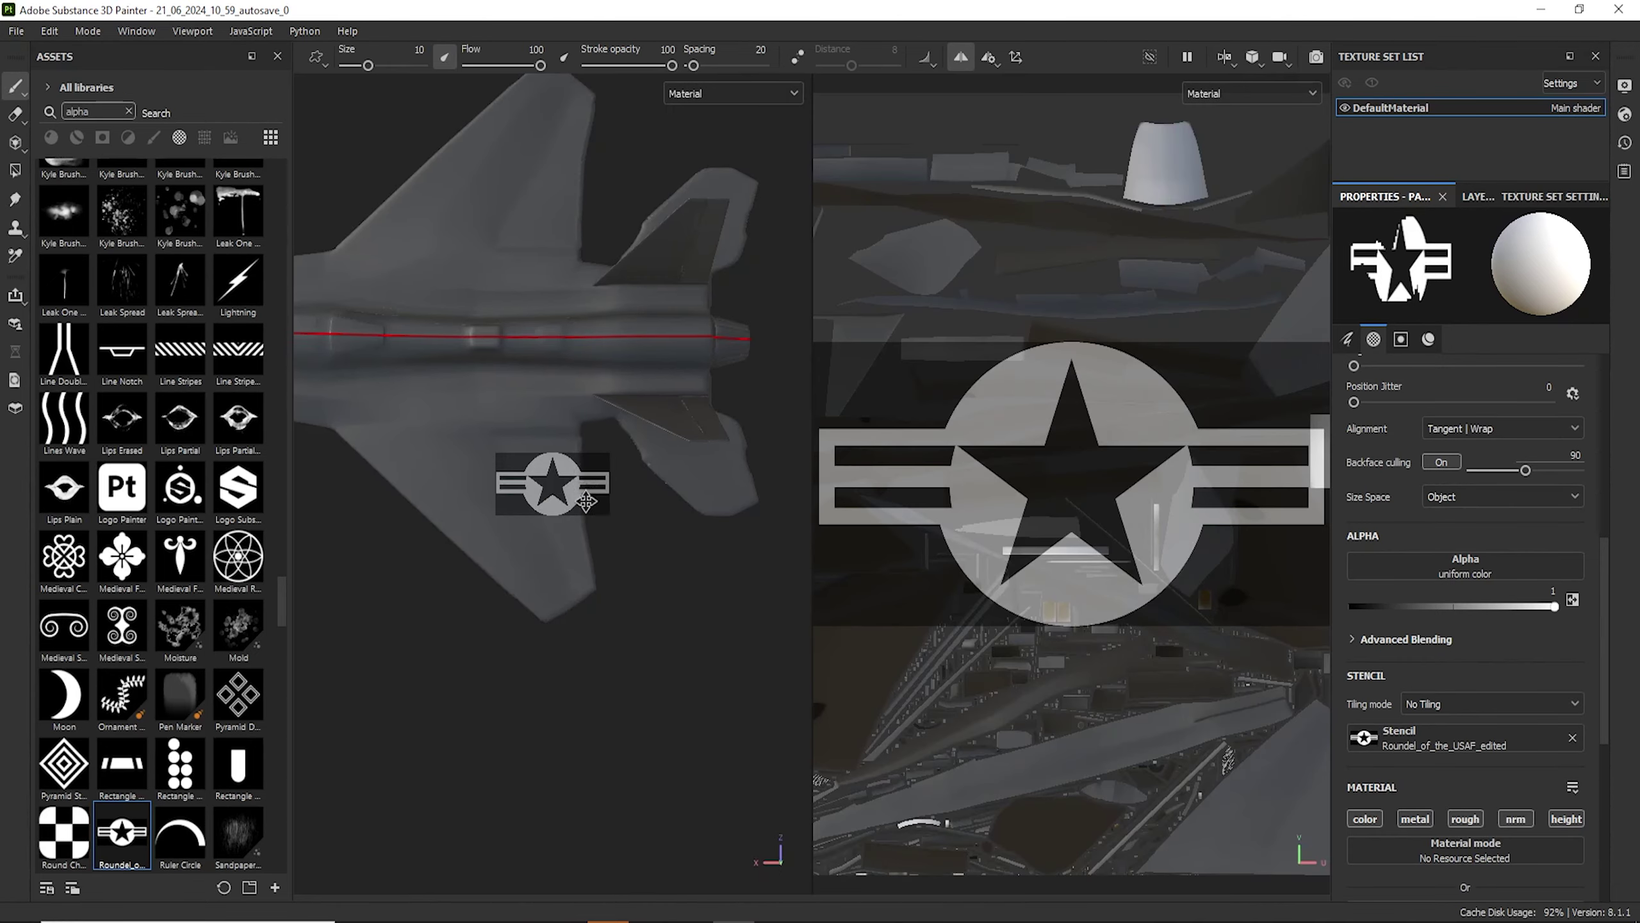
alt+middle_drag(541, 517, 576, 485)
scroll(576, 485, up, 3)
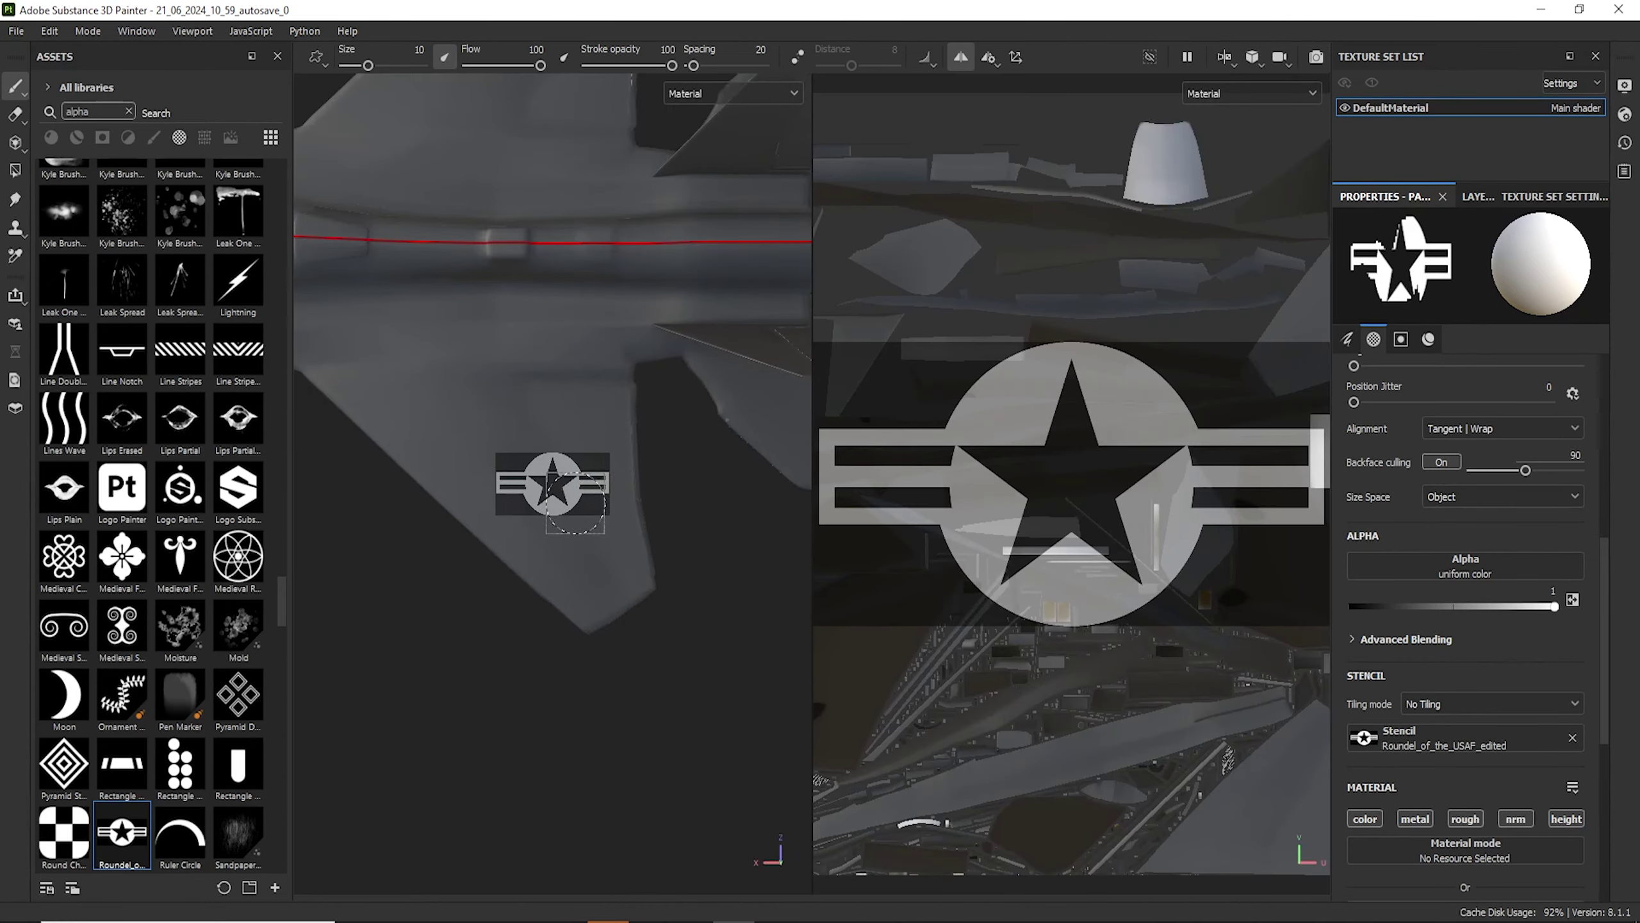
key(s)
key(s)
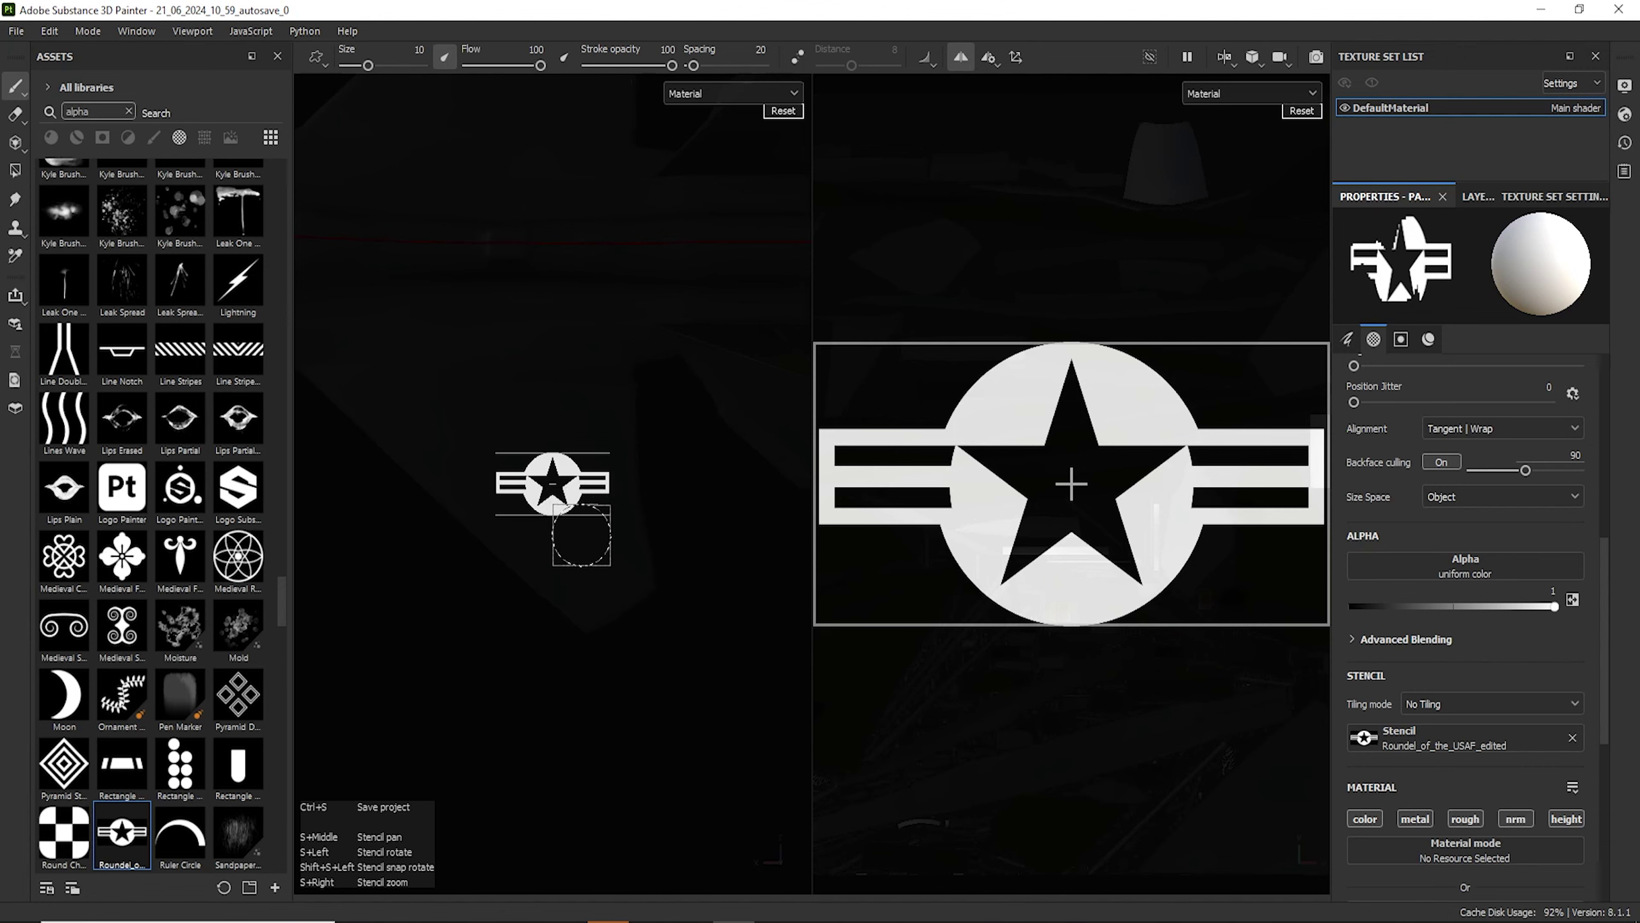
mouse_move(581, 536)
right_down()
mouse_move(579, 462)
mouse_move(596, 545)
right_up()
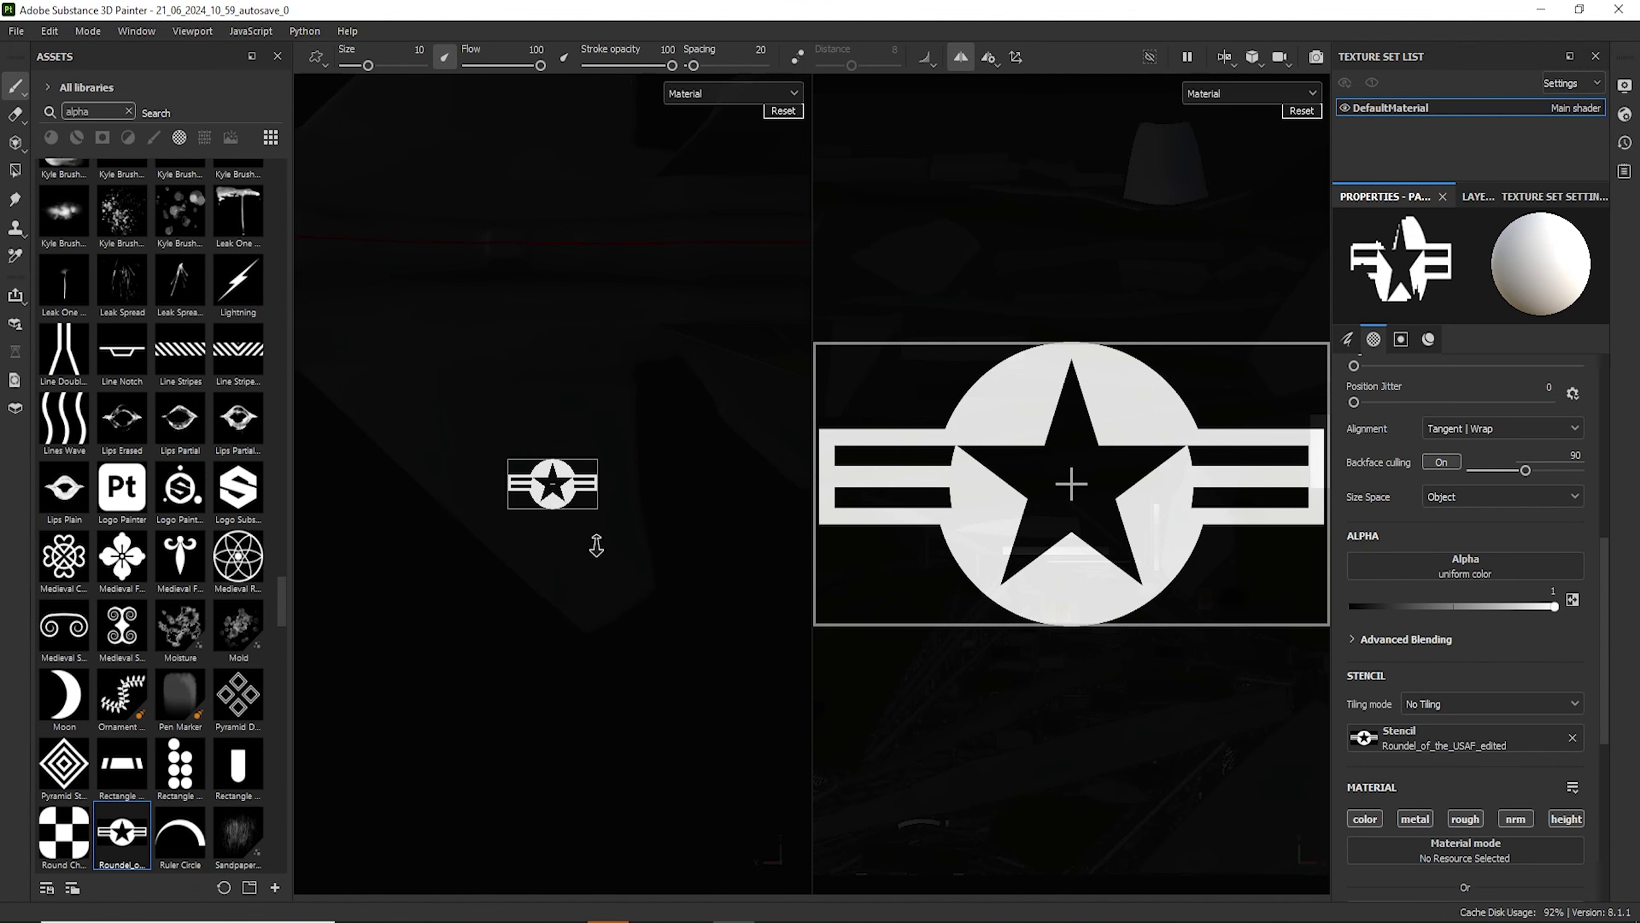
Paint the white roundel through the stencil near the wingtip, angled diagonally to the fuselage and mirrored onto the other wing.
alt+middle_drag(637, 630, 551, 497)
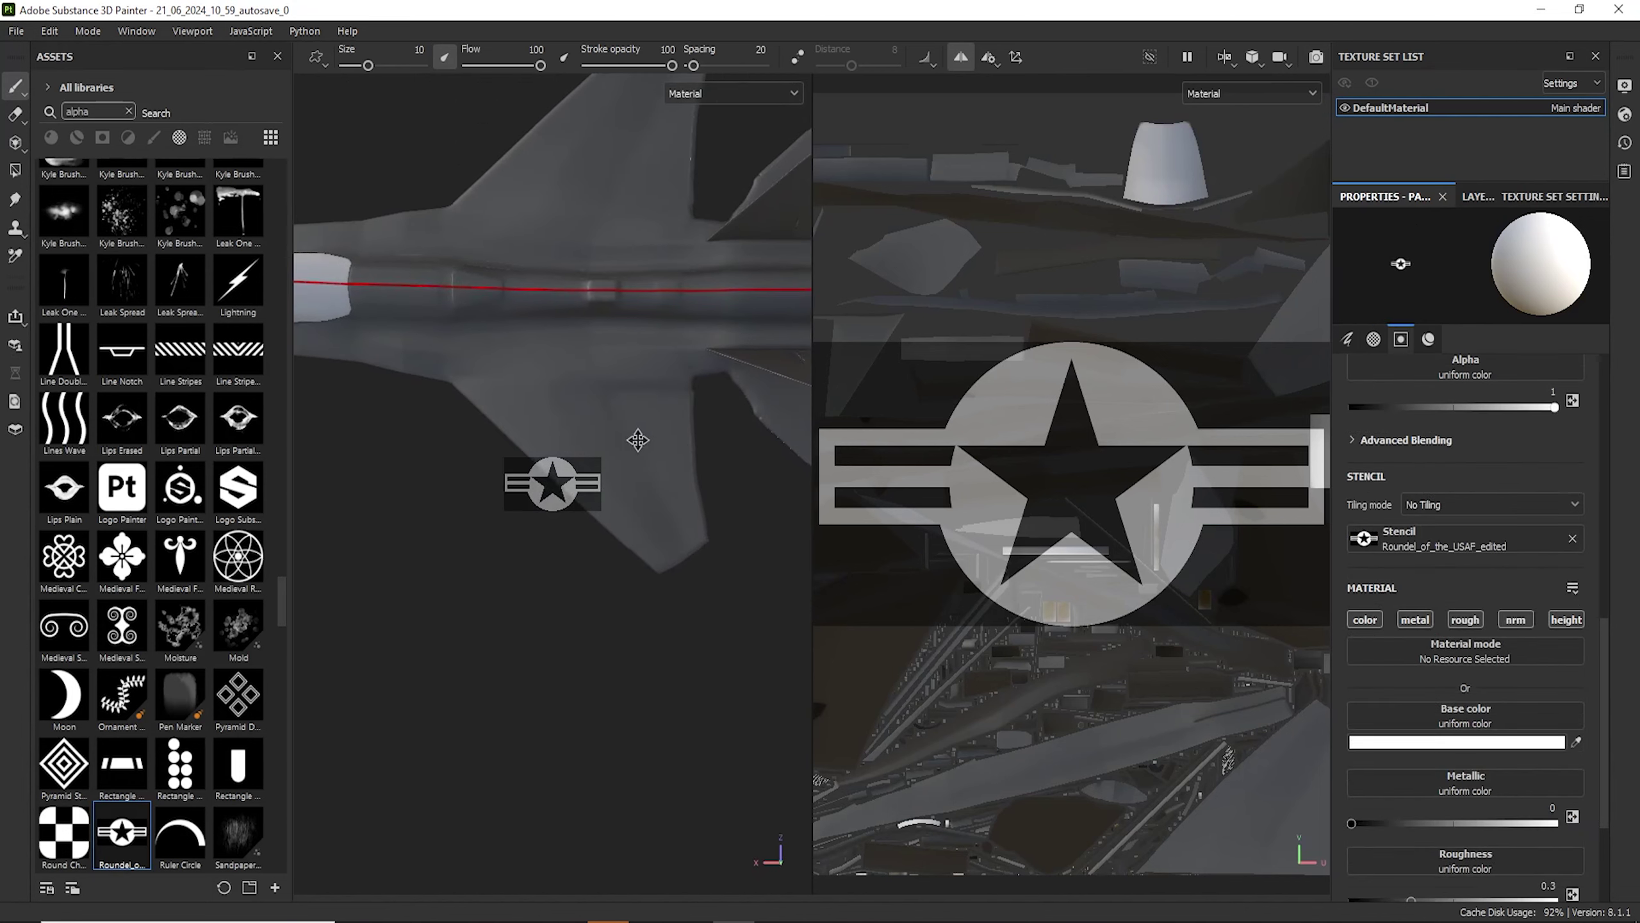
scroll(630, 467, up, 4)
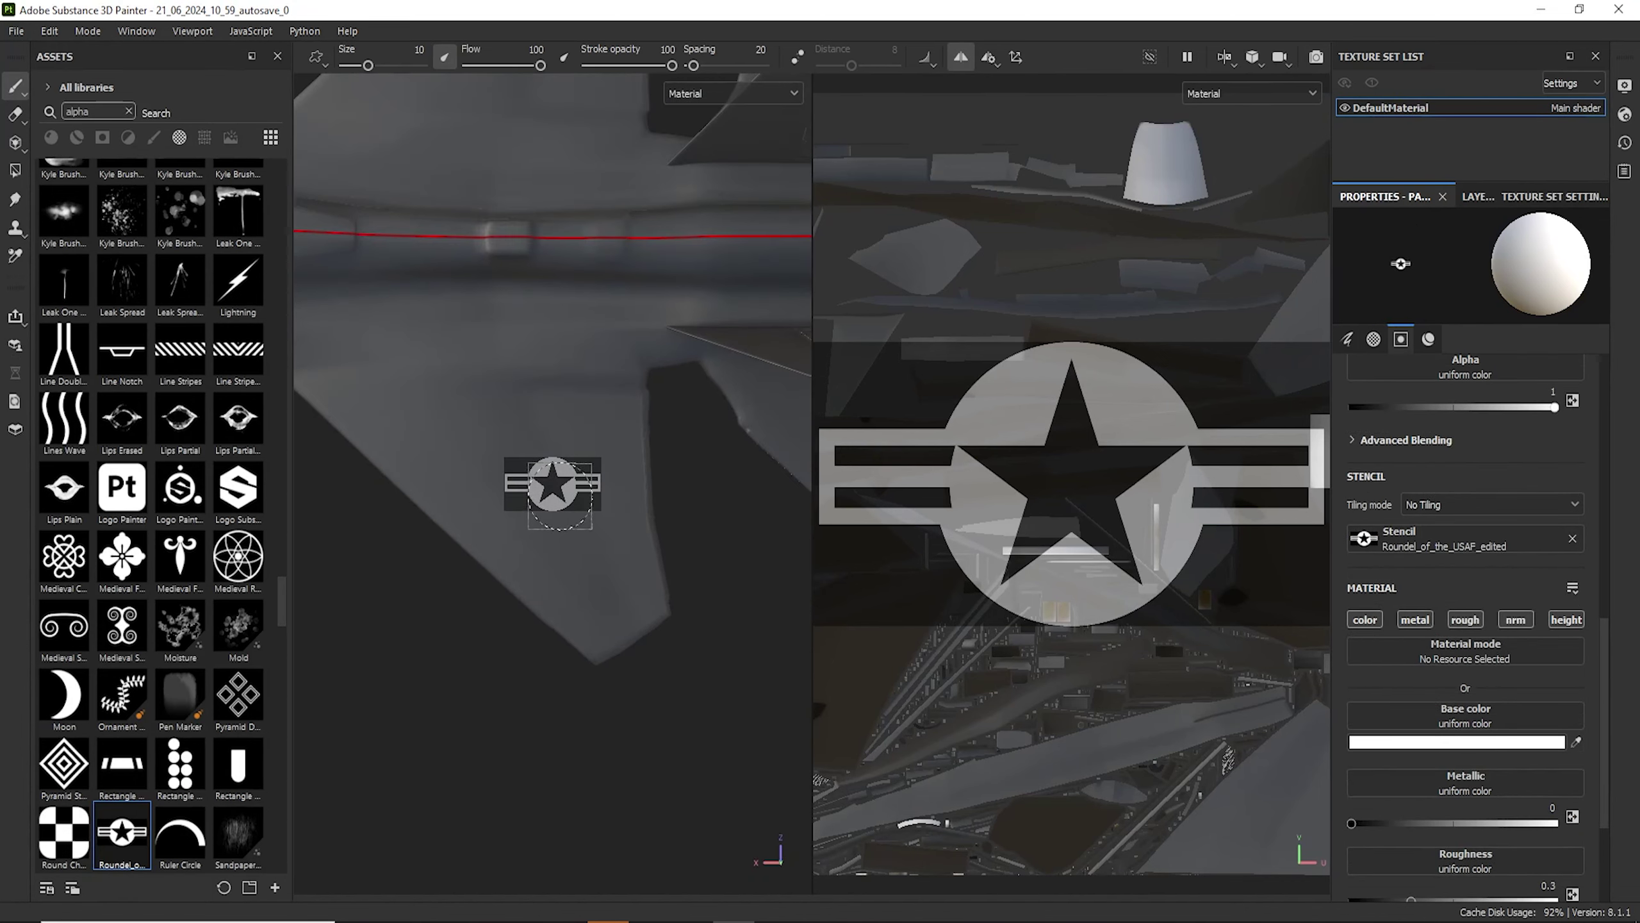
alt+drag(539, 685, 446, 669)
scroll(524, 612, up, 4)
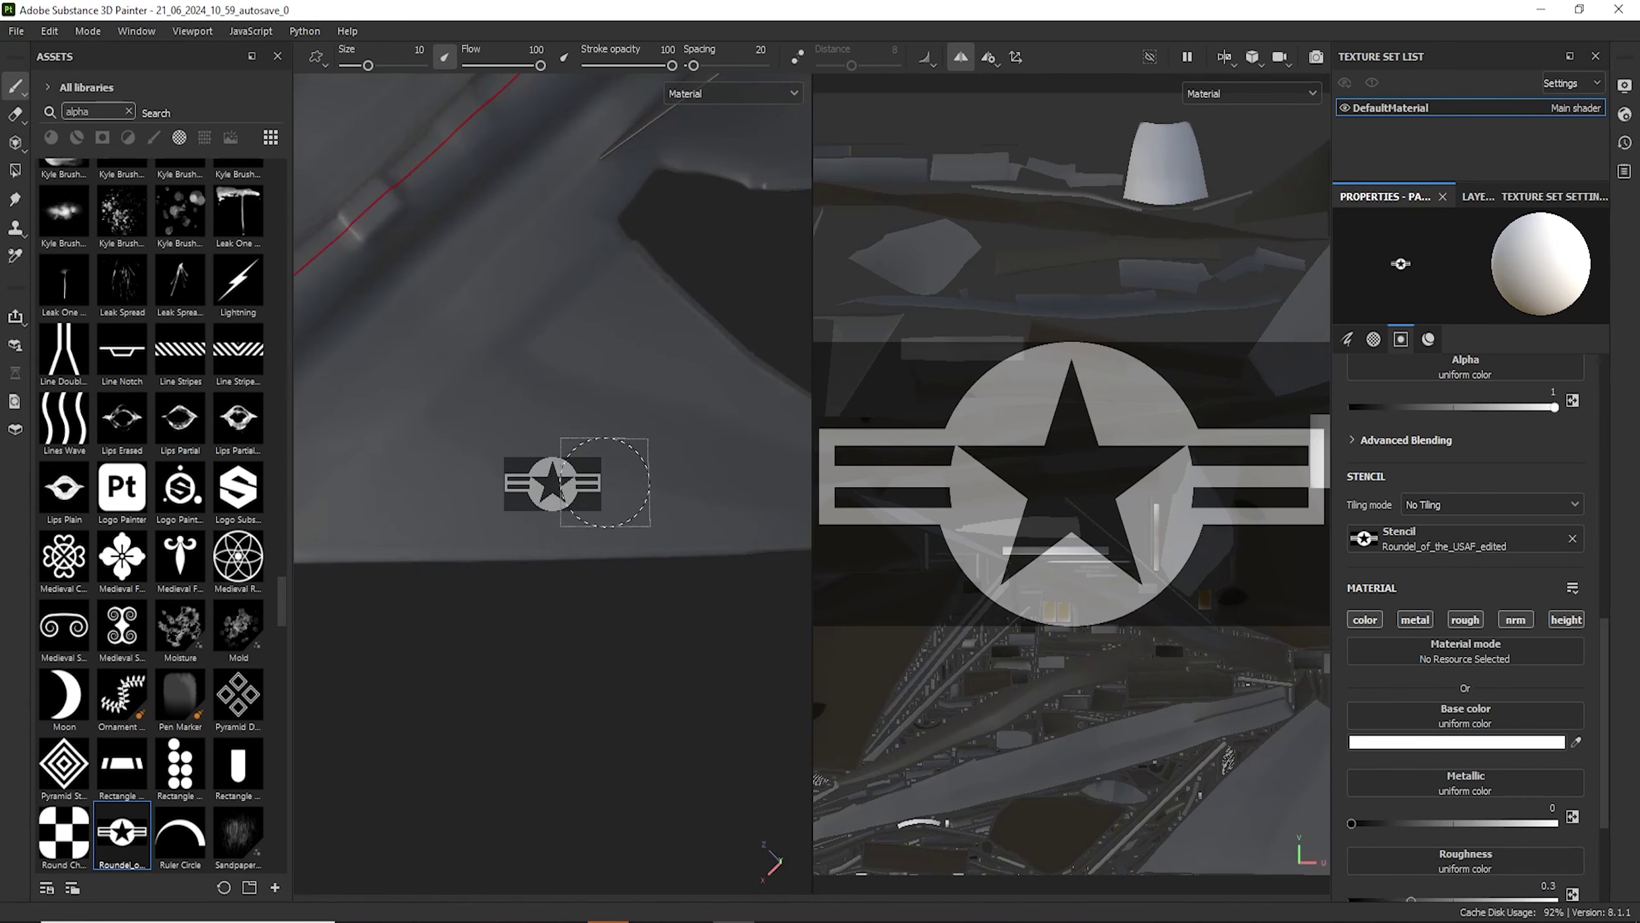
mouse_move(605, 482)
alt+middle_down()
mouse_move(549, 506)
mouse_move(599, 491)
alt+middle_up()
scroll(607, 493, up, 2)
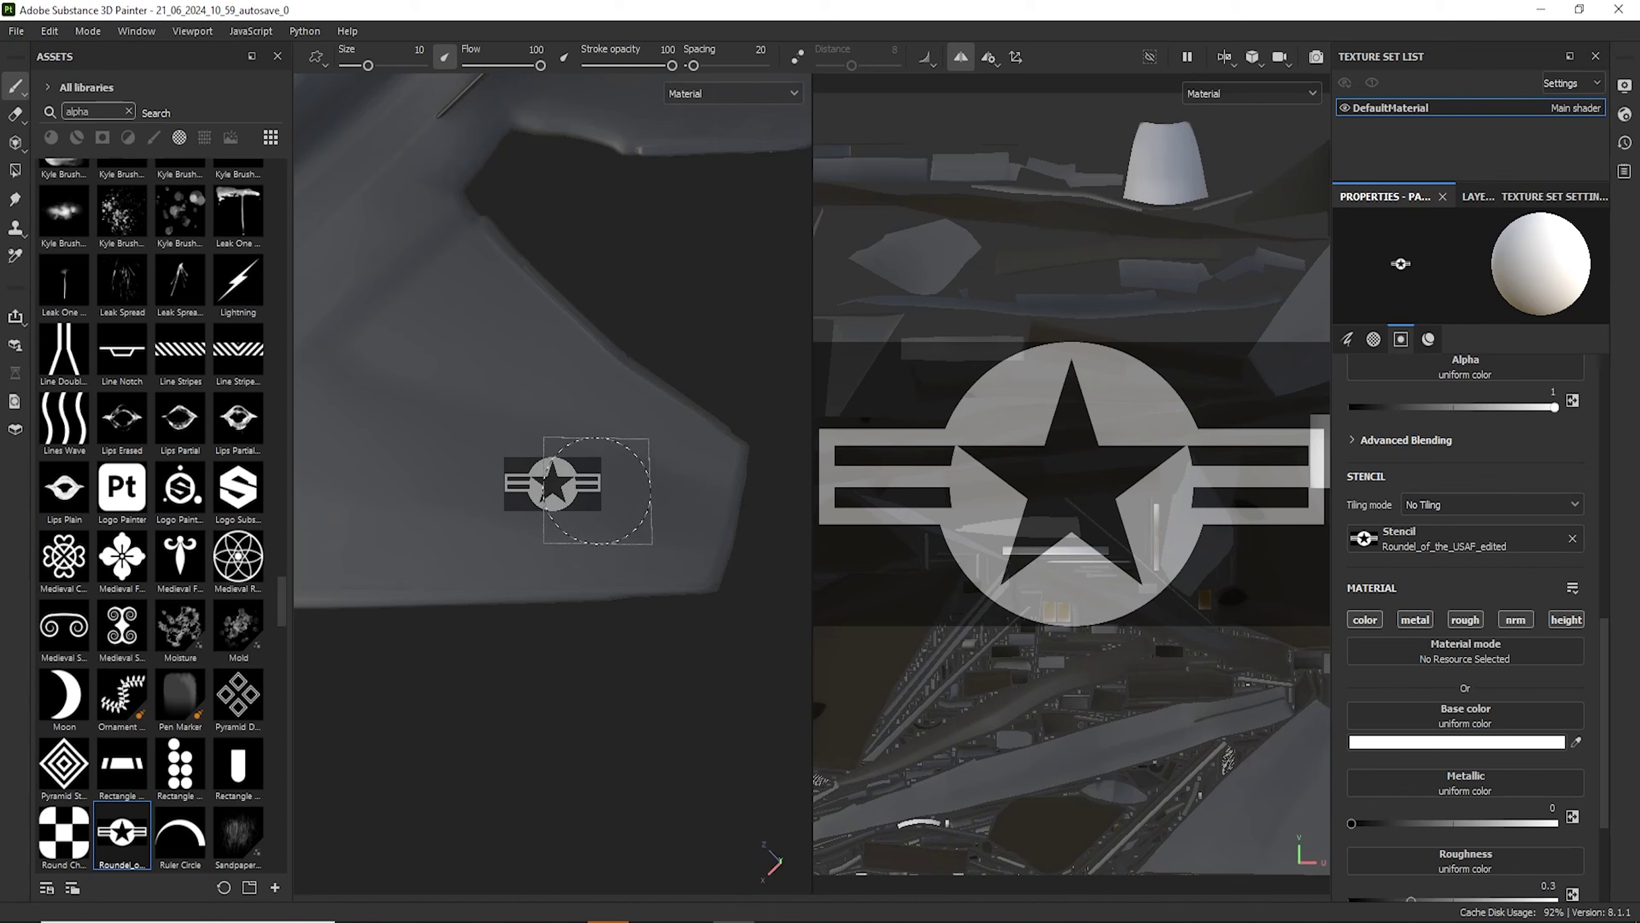
drag(583, 462, 489, 466)
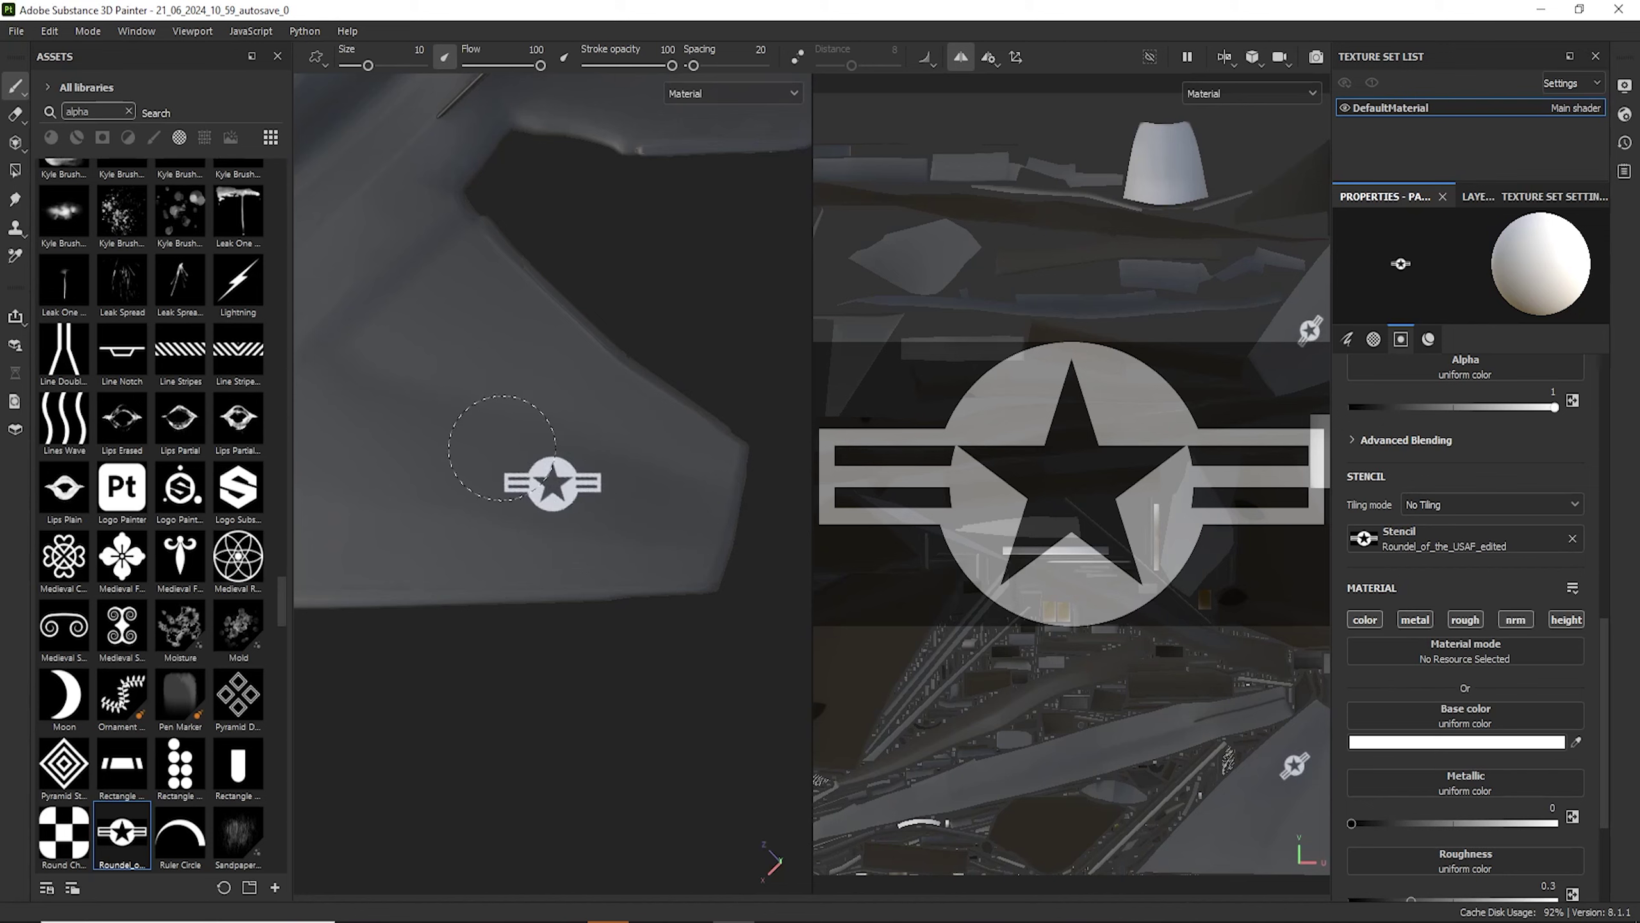
Examine the painted roundels on both wings from several angles and switch off mirror symmetry.
scroll(643, 626, down, 3)
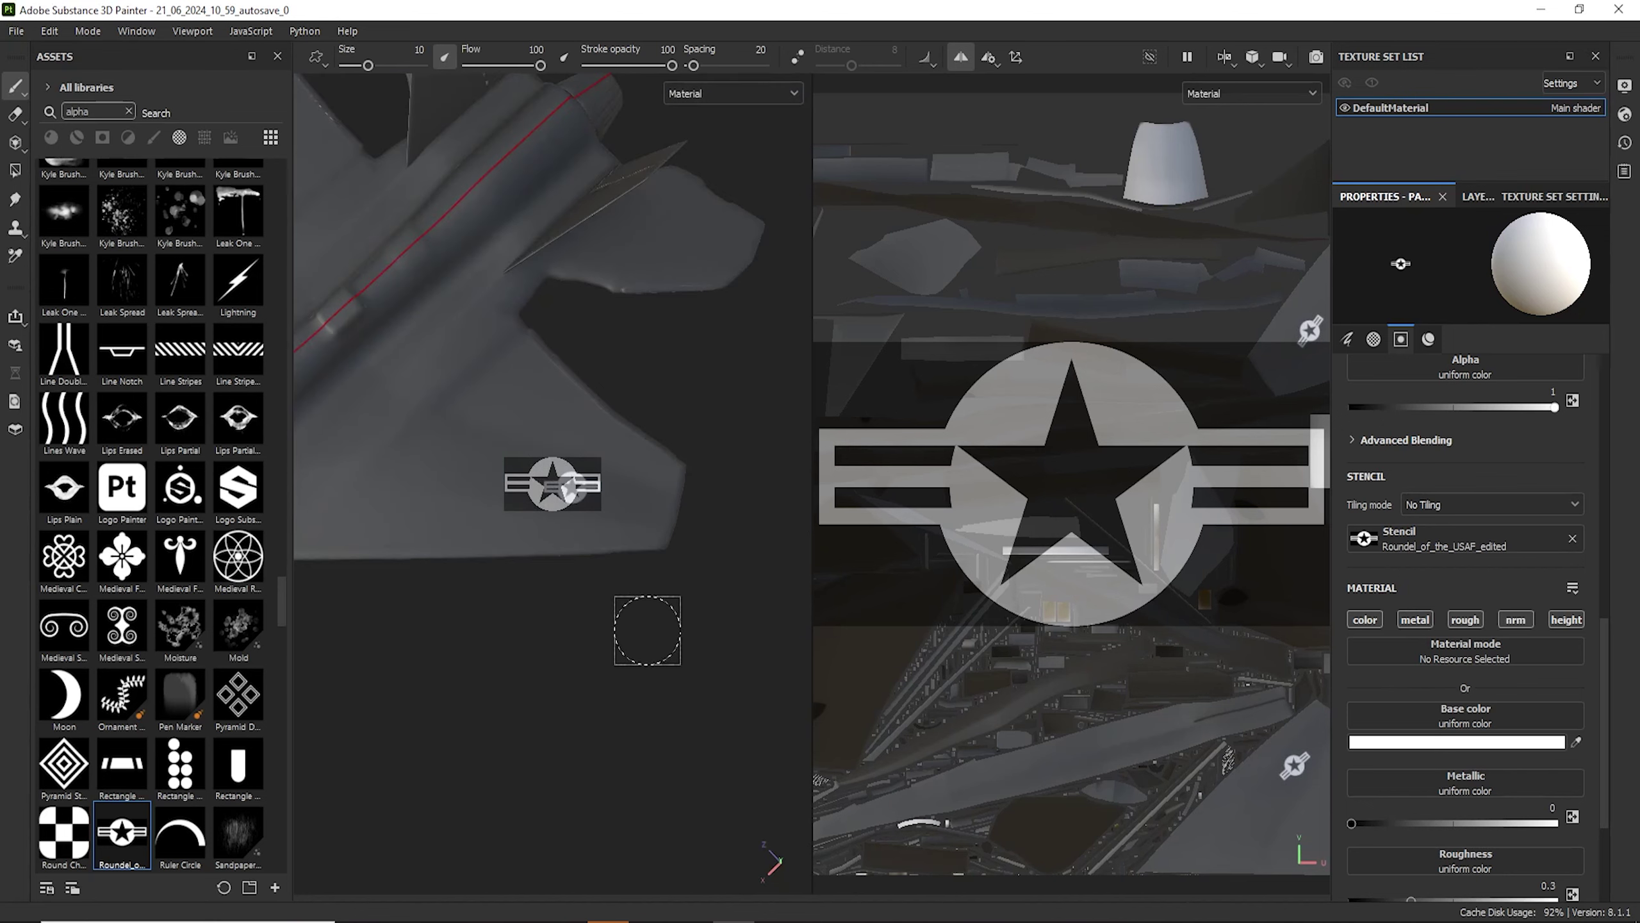
mouse_move(645, 630)
alt+mouse_down()
mouse_move(603, 272)
mouse_move(634, 102)
mouse_move(640, 335)
mouse_move(539, 252)
mouse_move(568, 568)
mouse_move(629, 877)
mouse_move(578, 663)
mouse_move(646, 795)
mouse_move(687, 731)
mouse_move(652, 652)
alt+mouse_up()
scroll(671, 614, up, 6)
scroll(658, 609, down, 8)
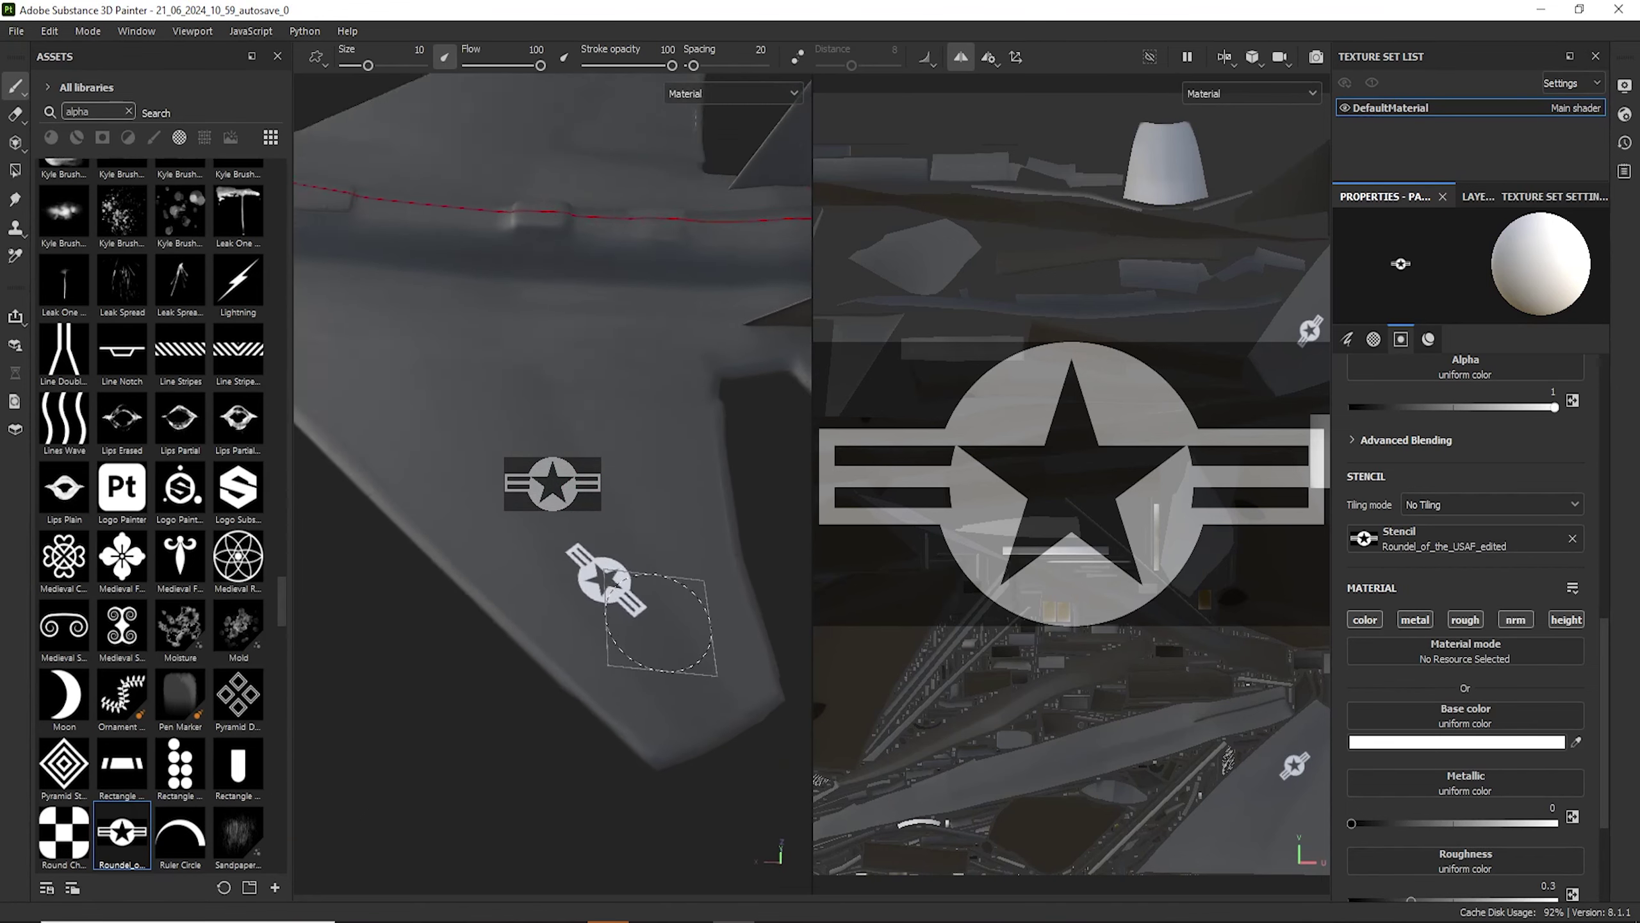
mouse_move(560, 718)
alt+mouse_down()
mouse_move(587, 704)
mouse_move(615, 740)
mouse_move(678, 638)
mouse_move(658, 630)
mouse_move(677, 508)
alt+mouse_up()
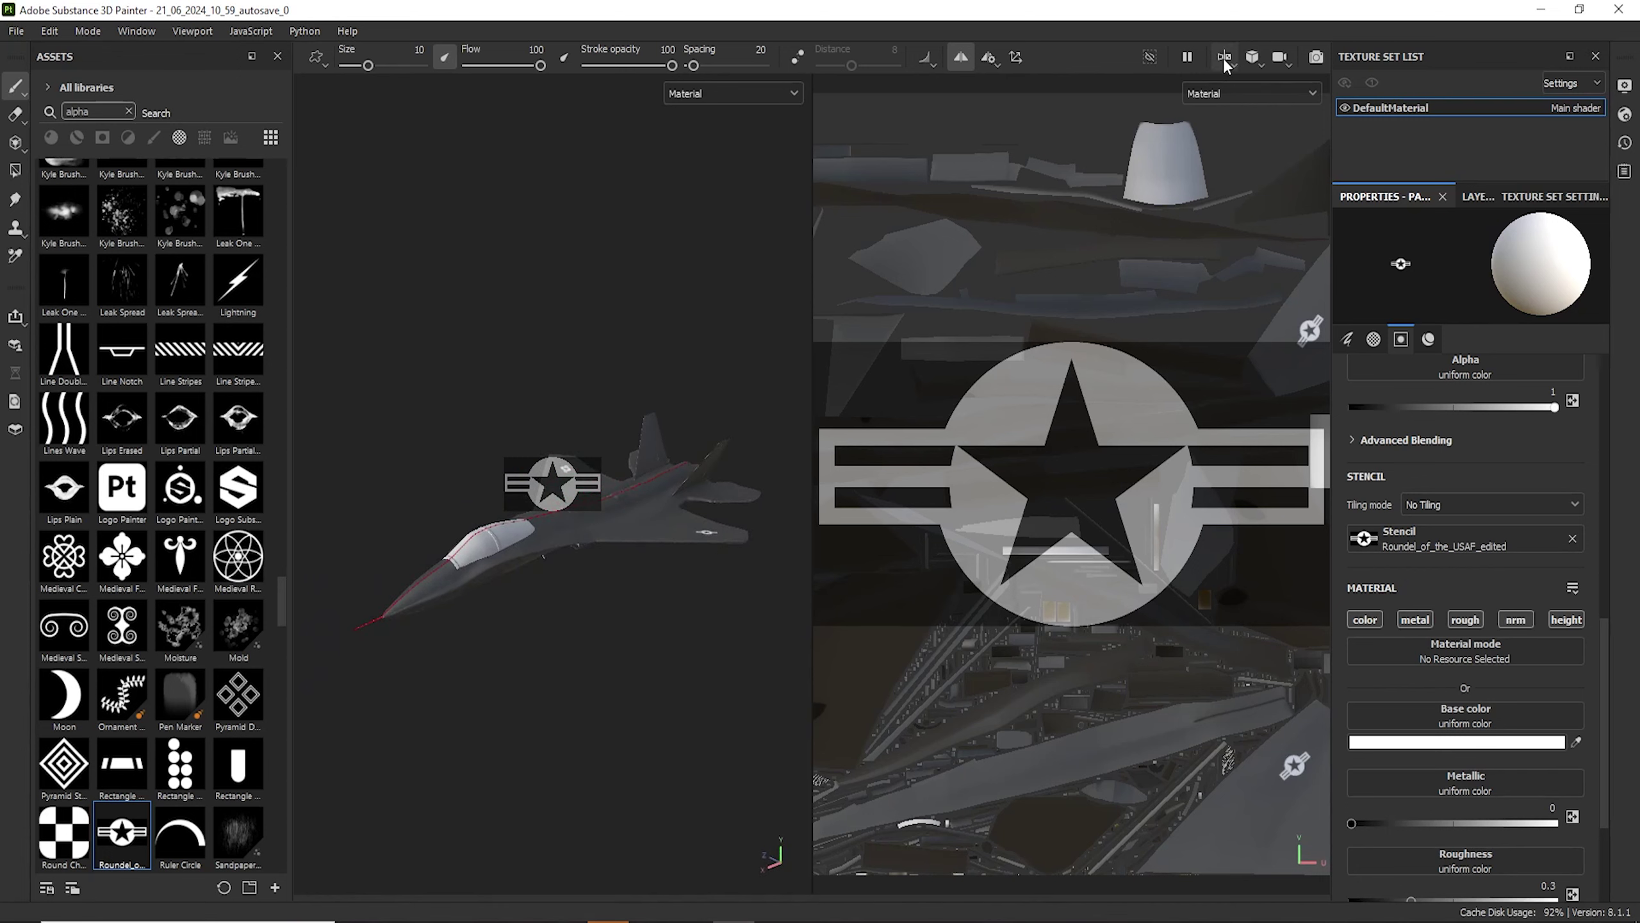
scroll(488, 600, down, 4)
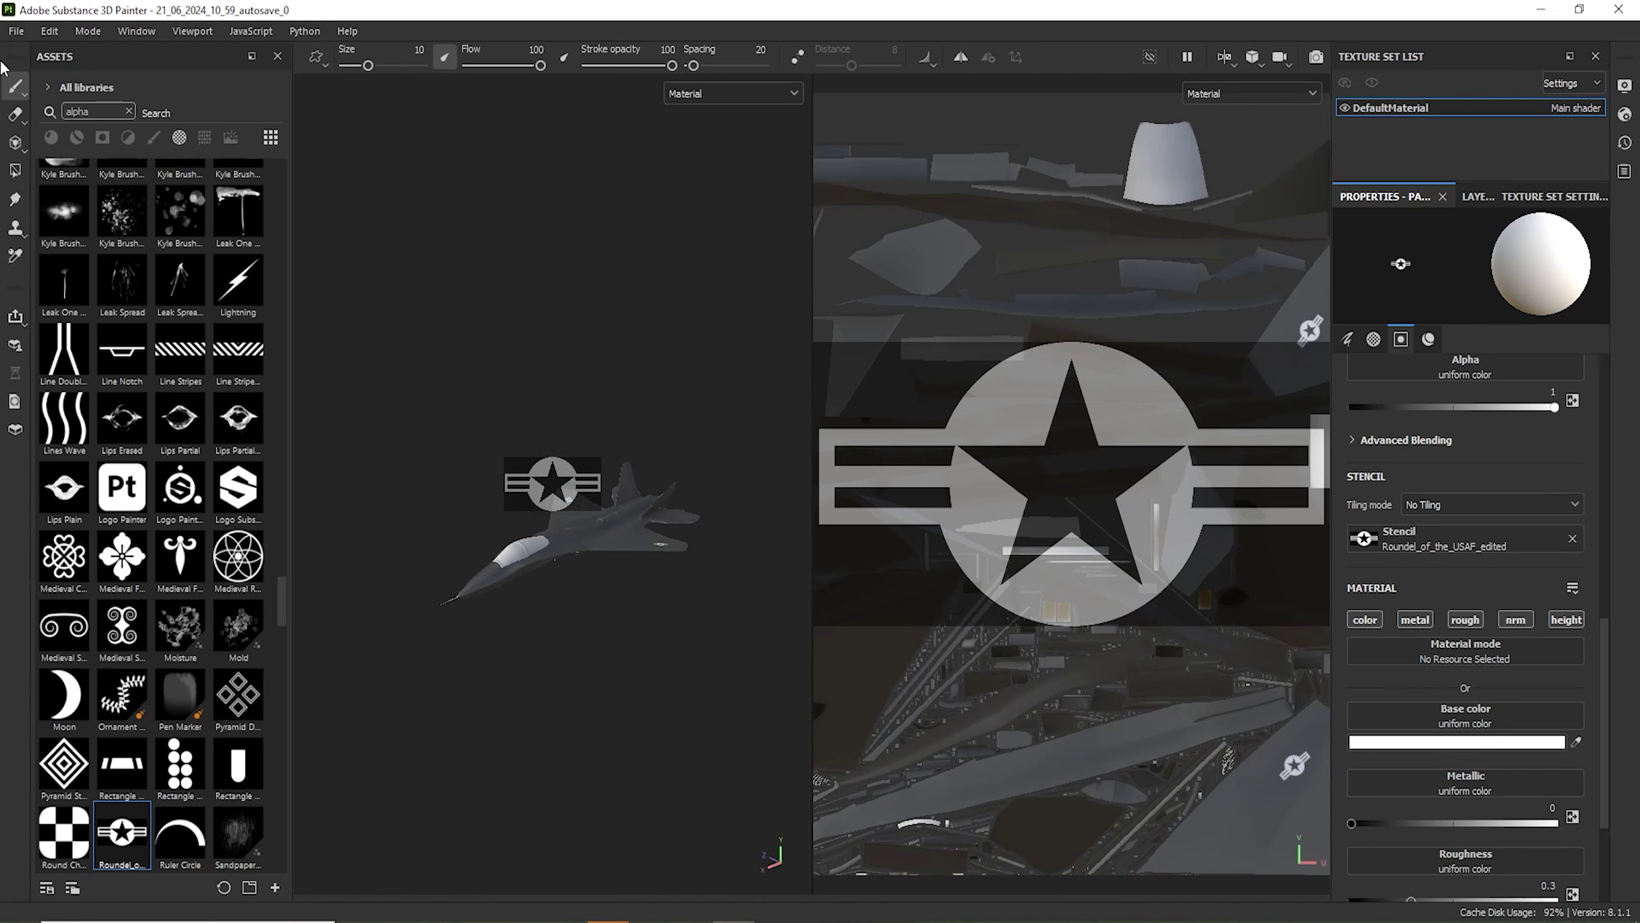
alt+drag(675, 389, 666, 491)
scroll(678, 517, up, 5)
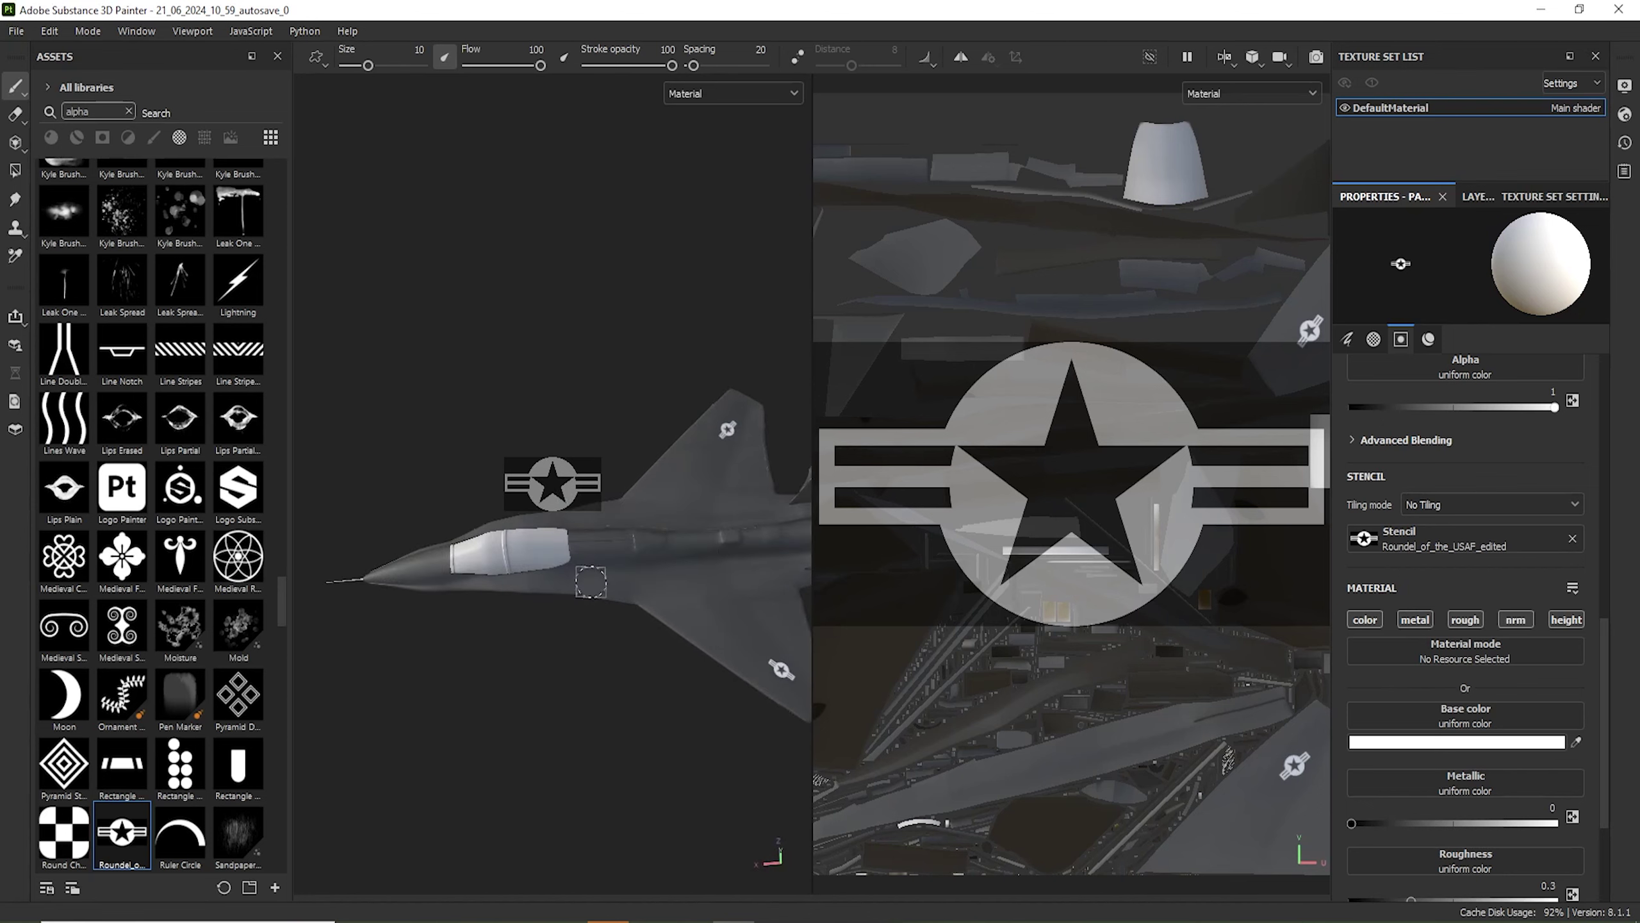
alt+middle_drag(712, 534, 620, 474)
mouse_move(620, 475)
alt+mouse_down()
mouse_move(670, 520)
mouse_move(586, 615)
mouse_move(607, 692)
mouse_move(618, 675)
alt+mouse_up()
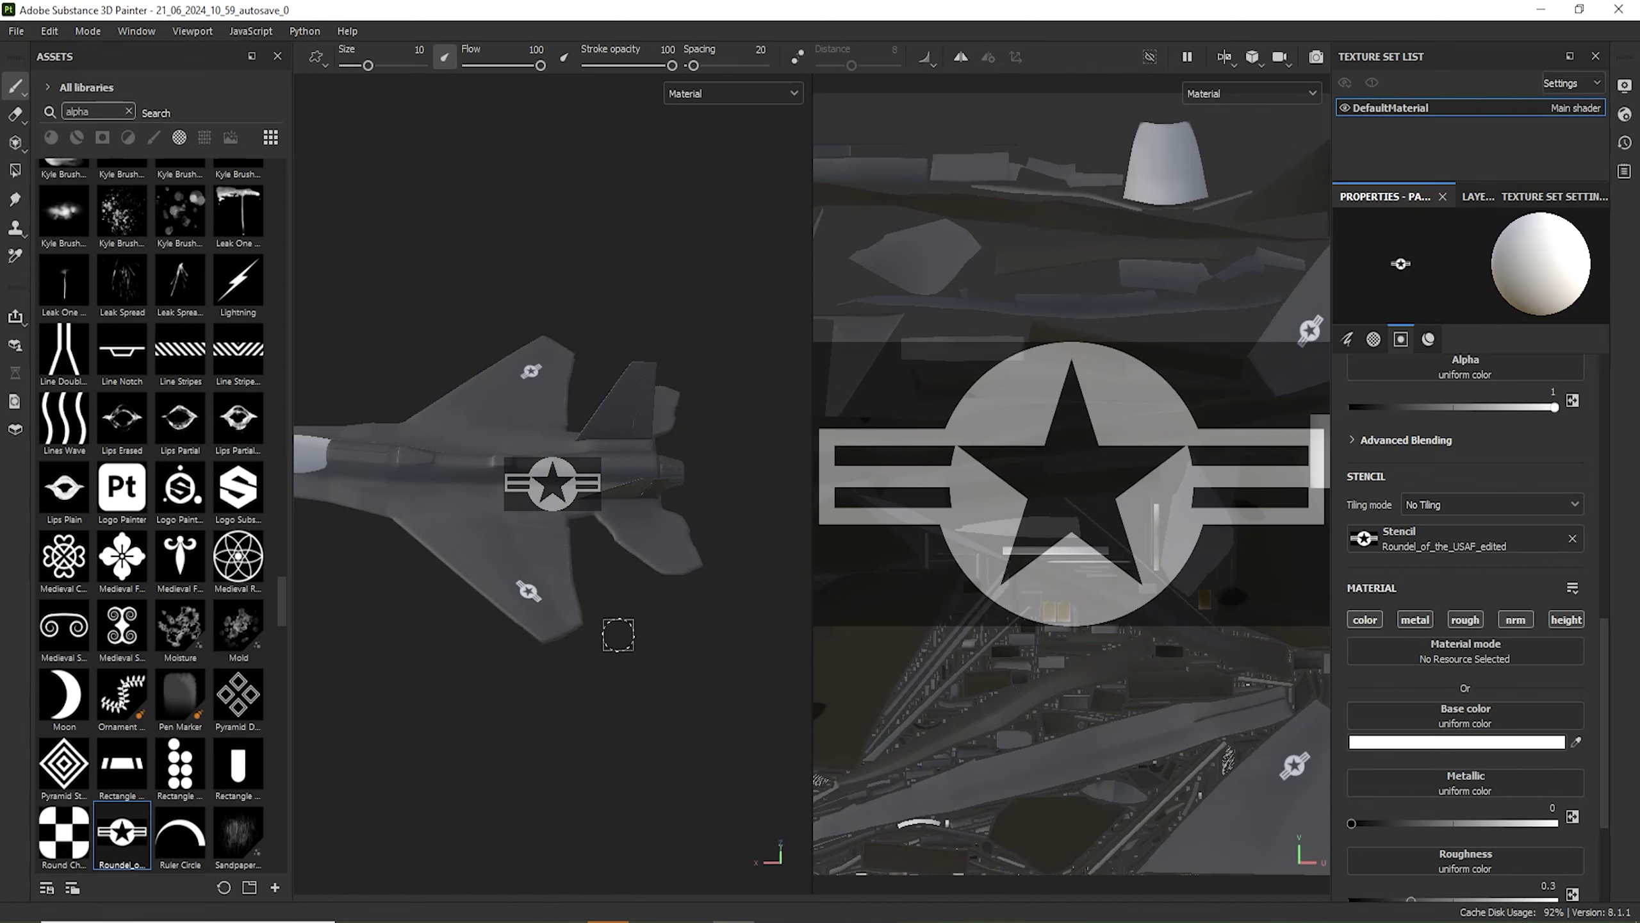